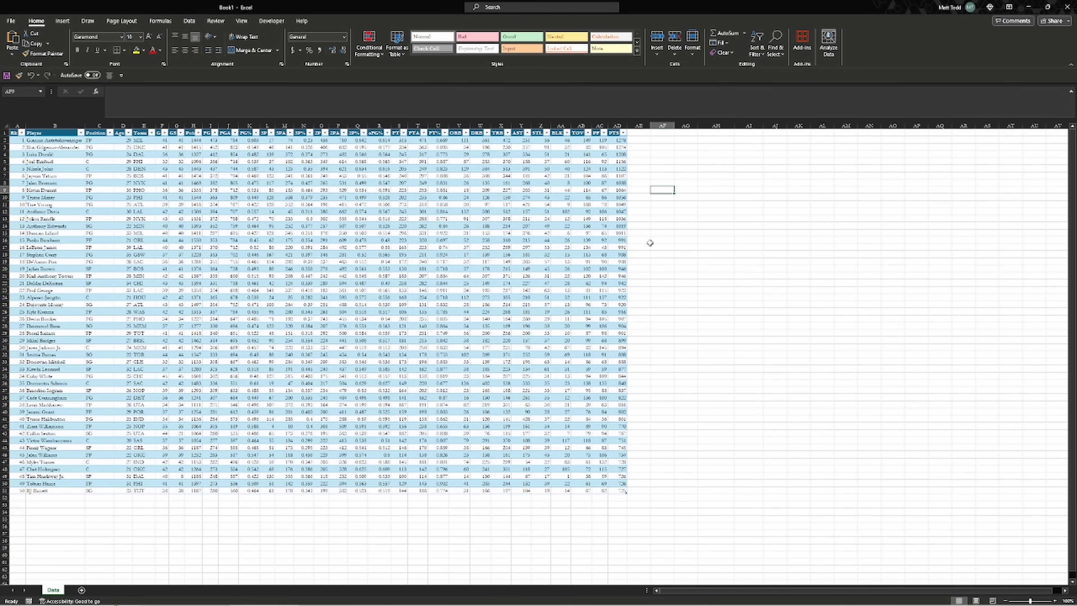
Select a cell inside the player table, ending on cell B25
left_click(652, 240)
left_click(211, 168)
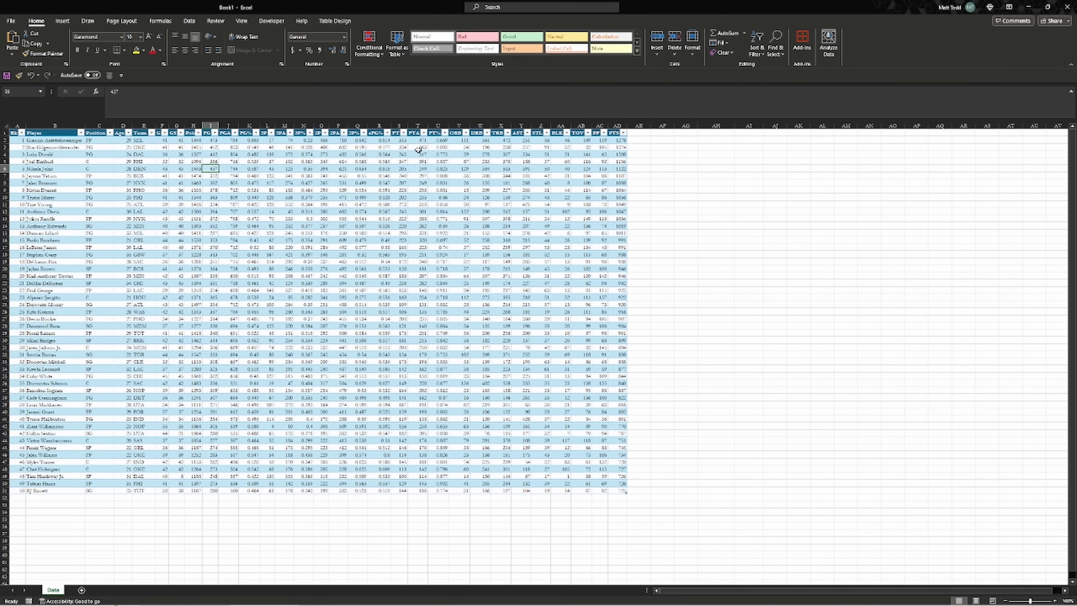
left_click(480, 161)
left_click(319, 346)
left_click(76, 306)
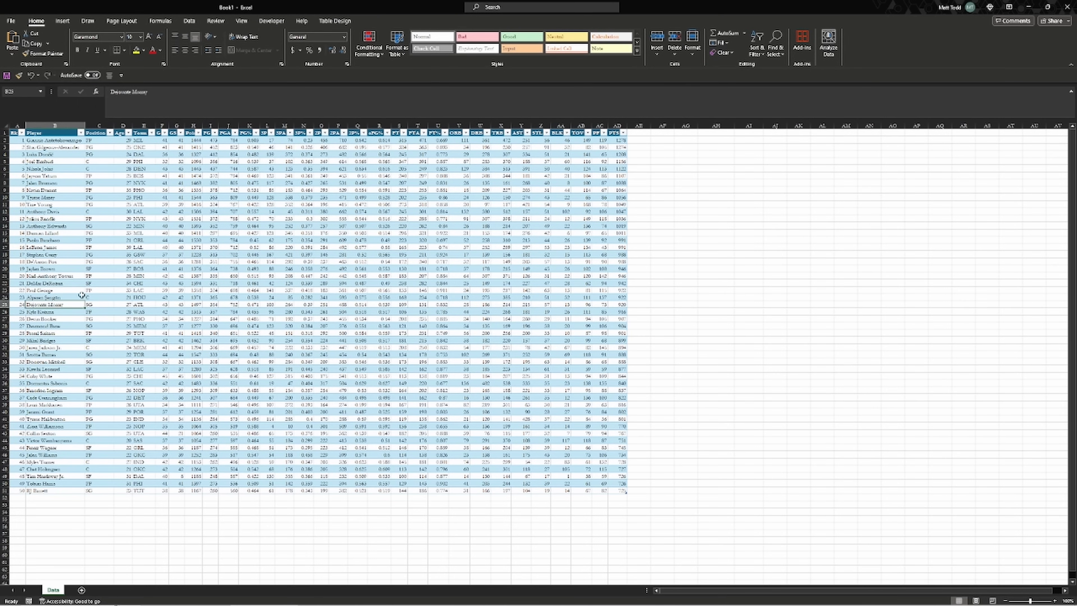
Insert a PivotTable from Table1, placing it on a new worksheet instead of cell AG9
left_click(67, 22)
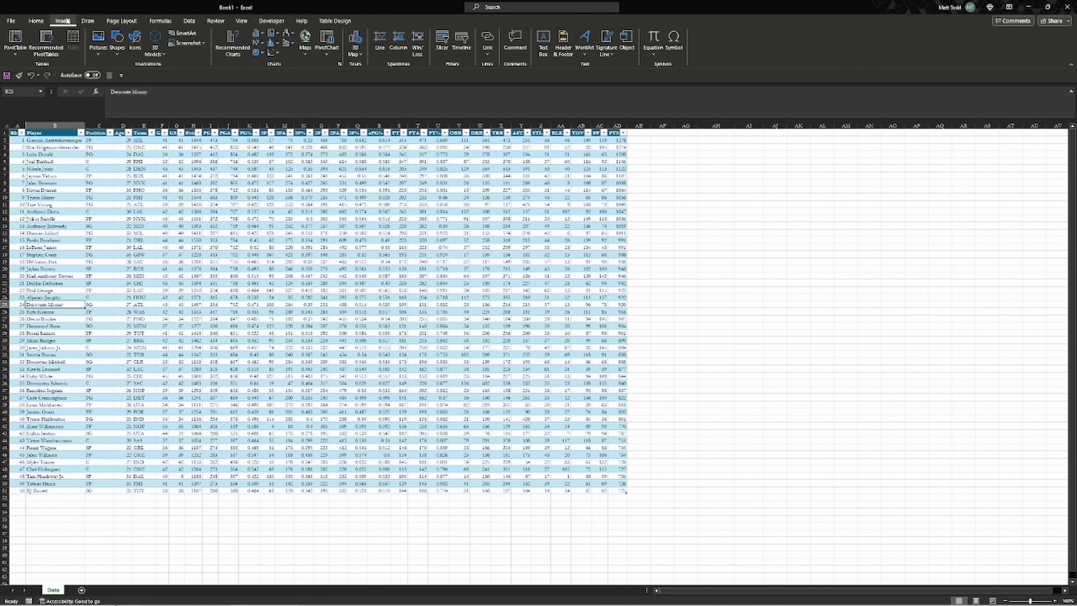
left_click(16, 38)
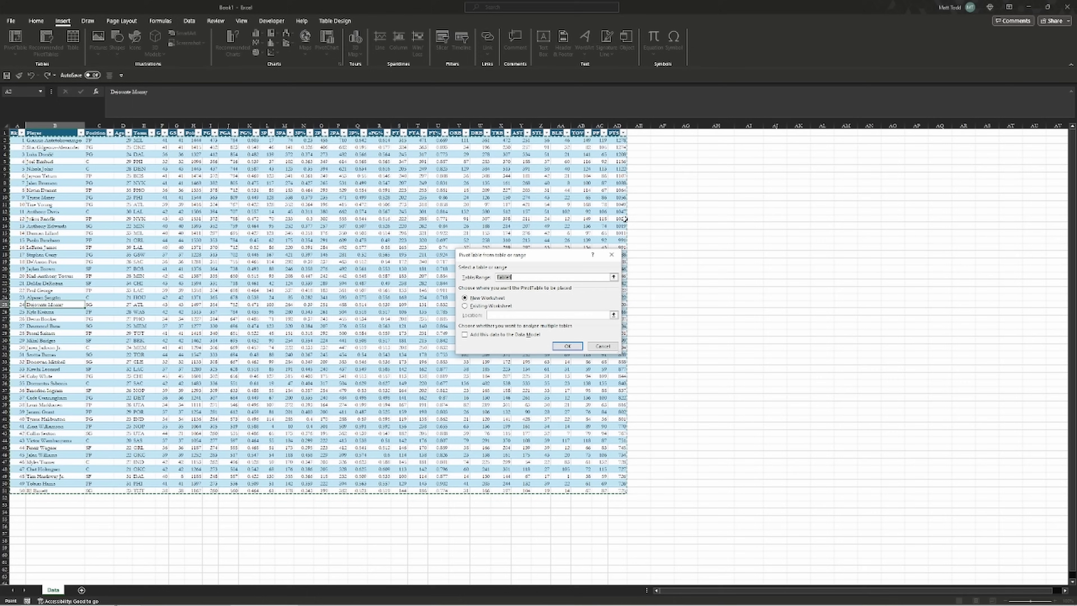
left_click(480, 306)
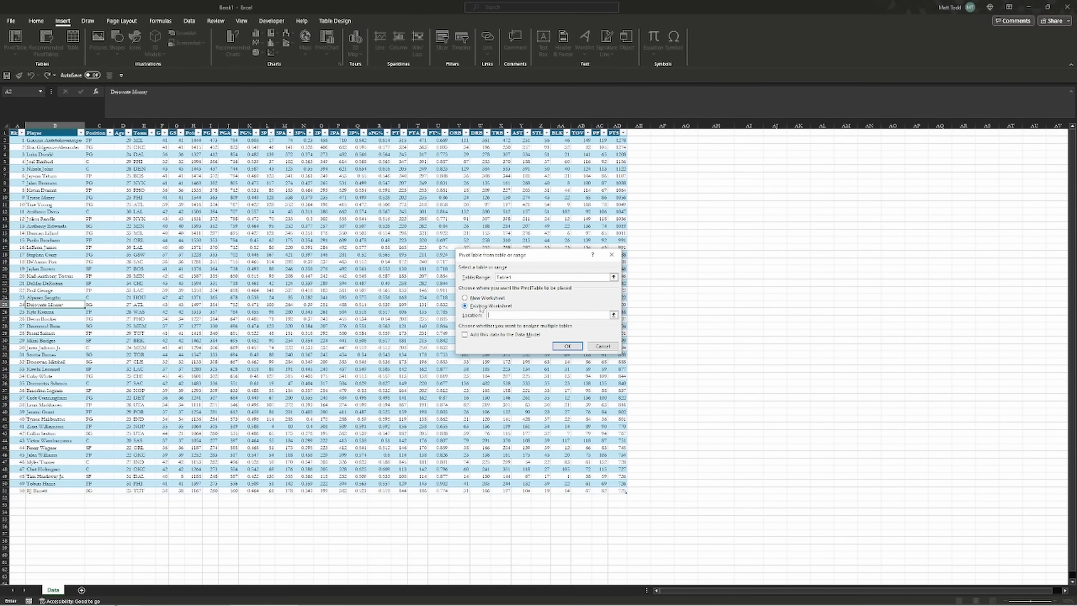
left_click(682, 192)
left_click(492, 299)
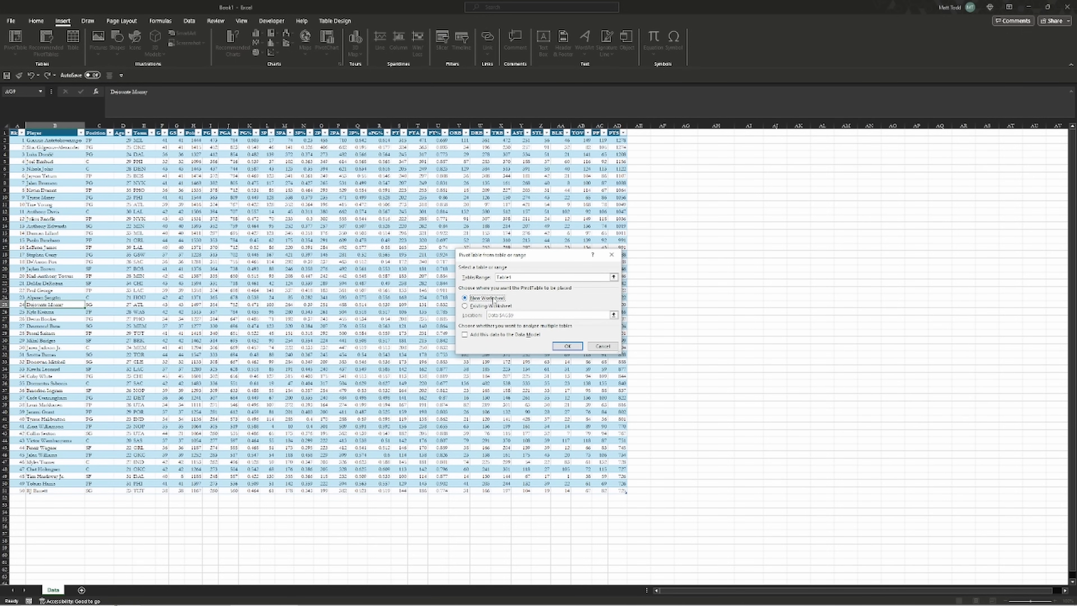
left_click(567, 346)
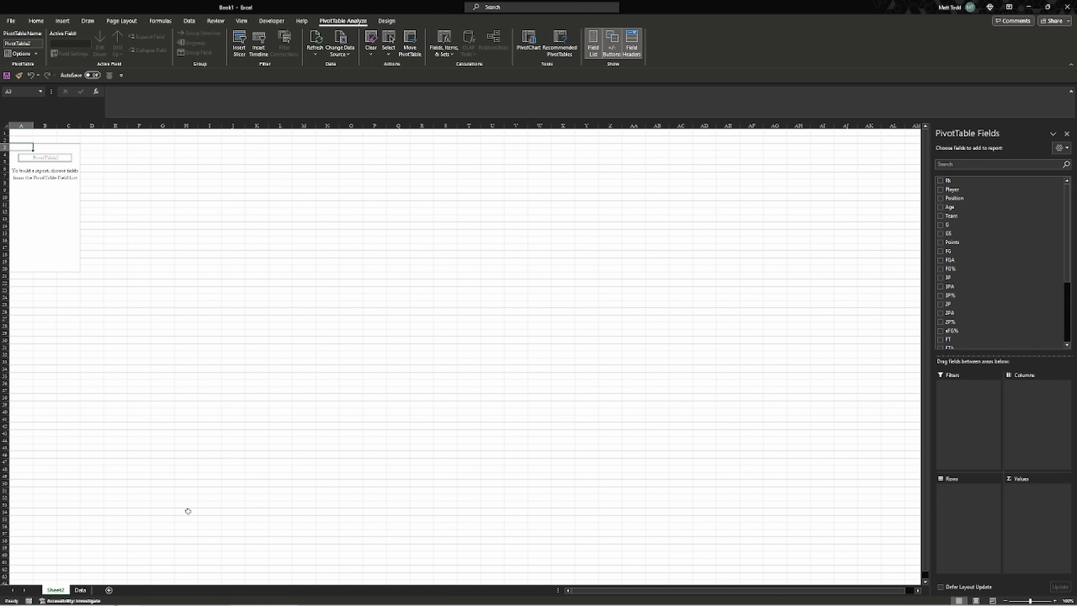
Put Team in the PivotTable rows and Points in Values as Sum of Points
left_click(80, 590)
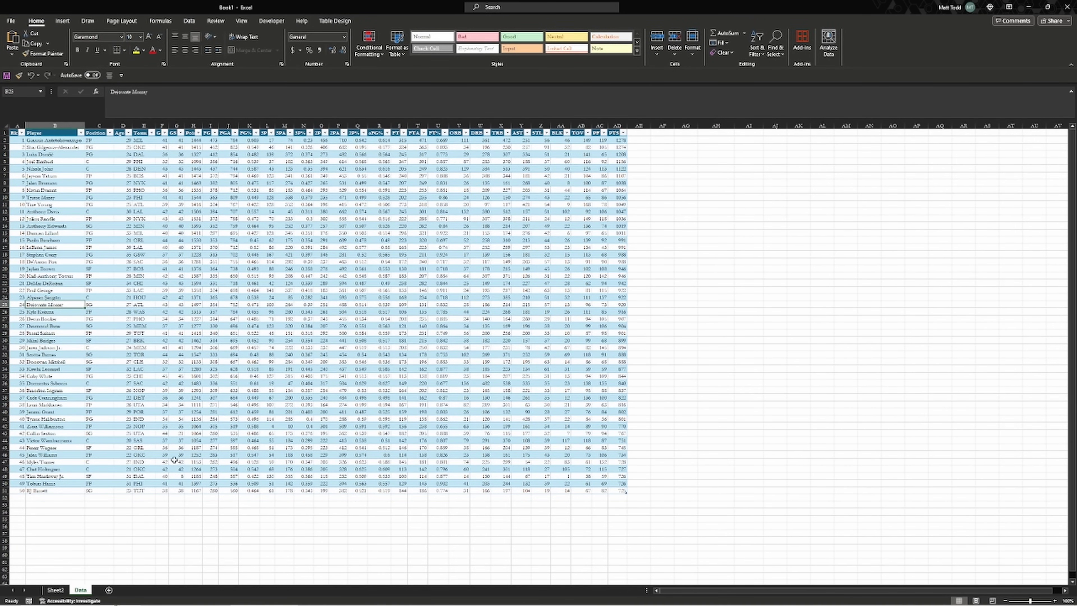
left_click(56, 590)
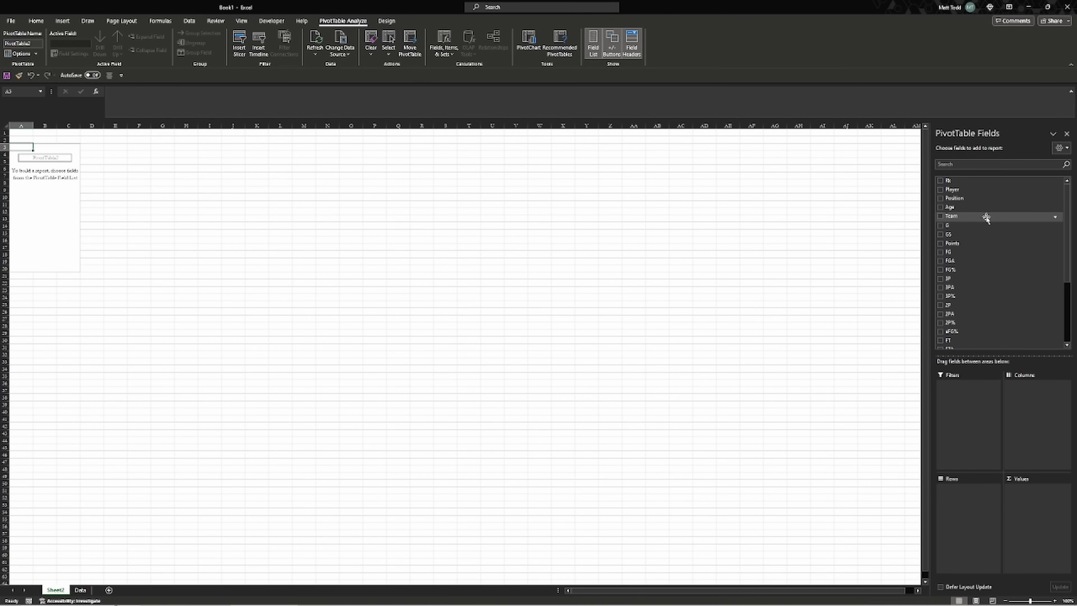
left_click_drag(984, 218, 936, 212)
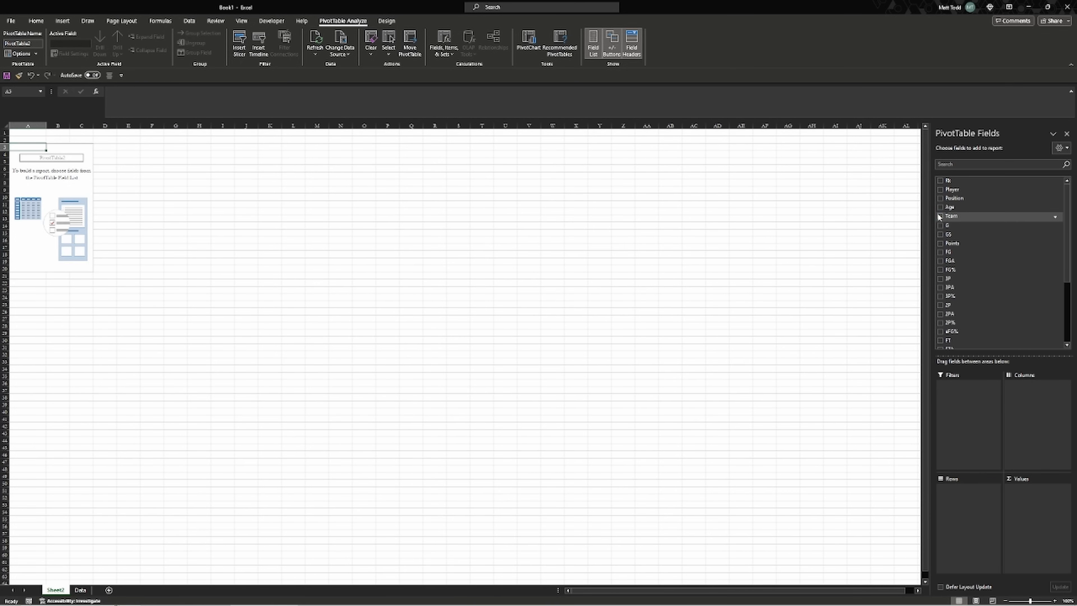
left_click(939, 215)
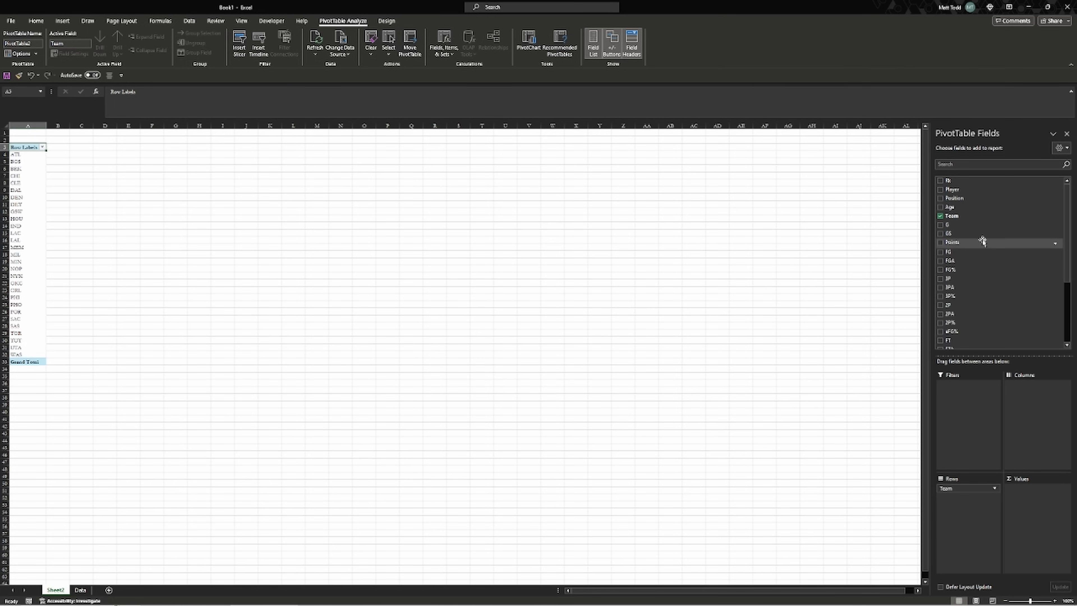
left_click_drag(983, 242, 1030, 498)
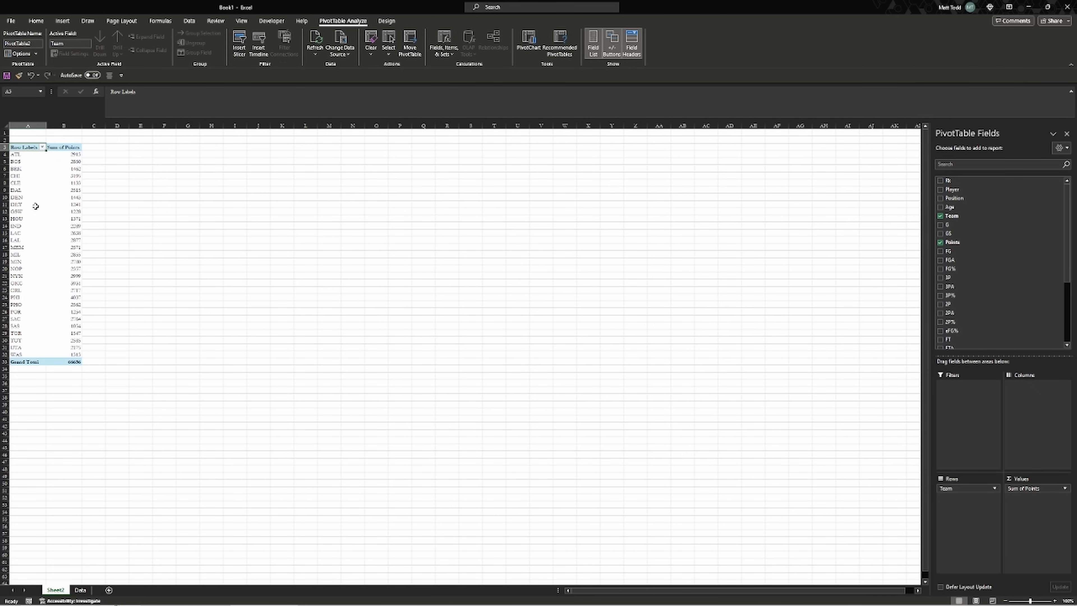
Sort the team labels in reverse alphabetical order
right_click(23, 155)
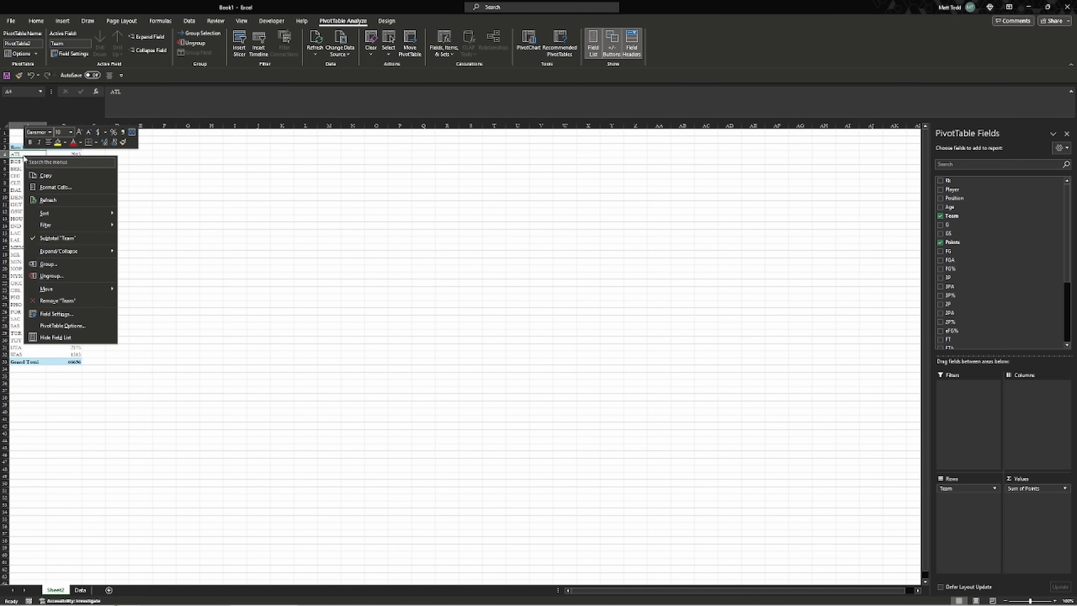
left_click(15, 155)
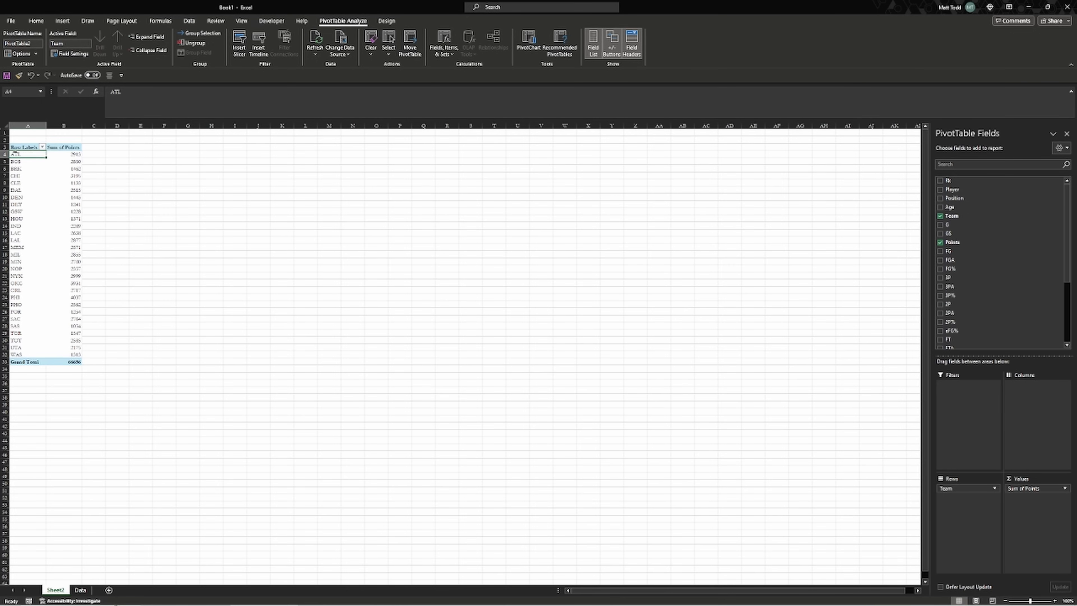
right_click(25, 177)
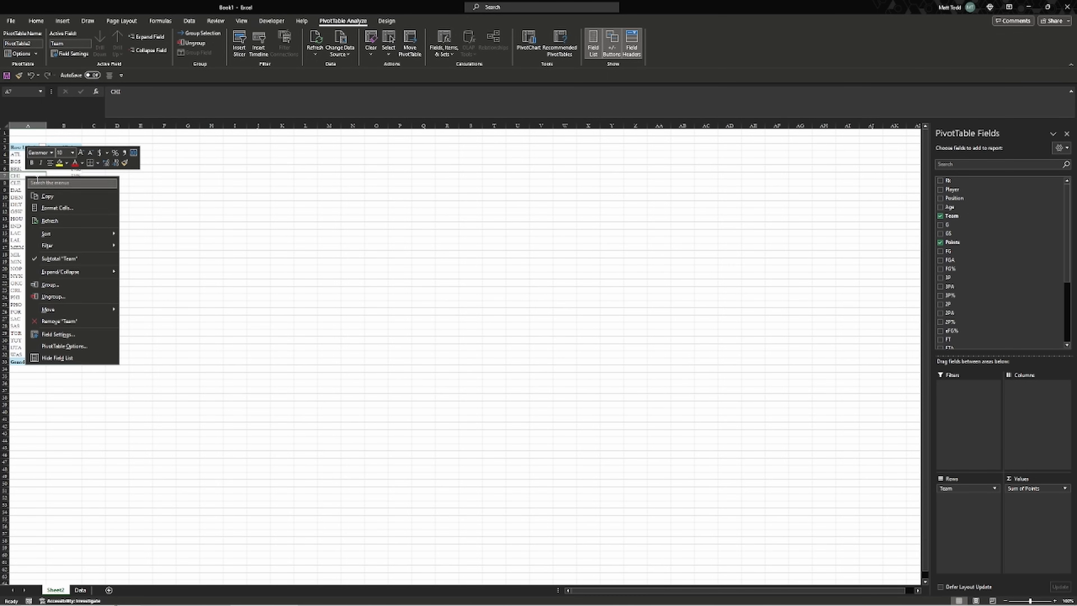
mouse_move(88, 231)
left_click(140, 246)
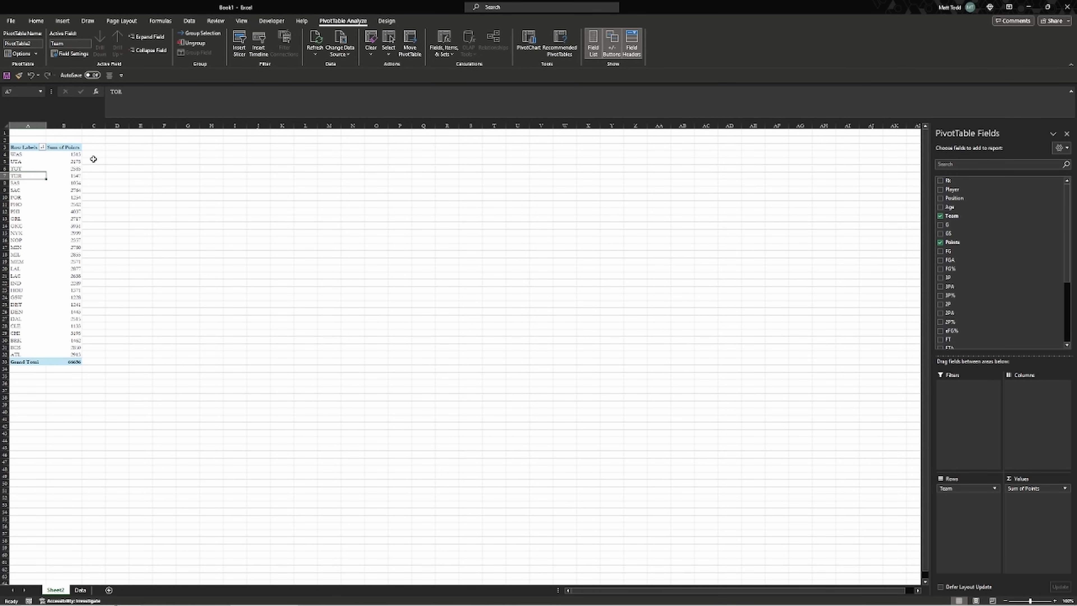
Sort the teams by Sum of Points, largest to smallest
left_click(61, 154)
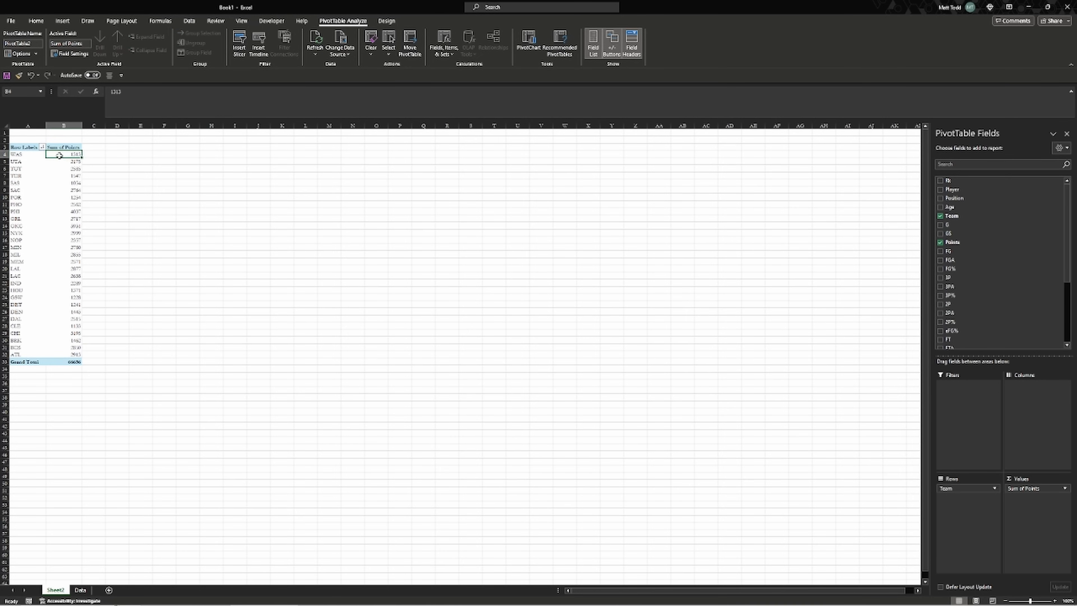
right_click(60, 156)
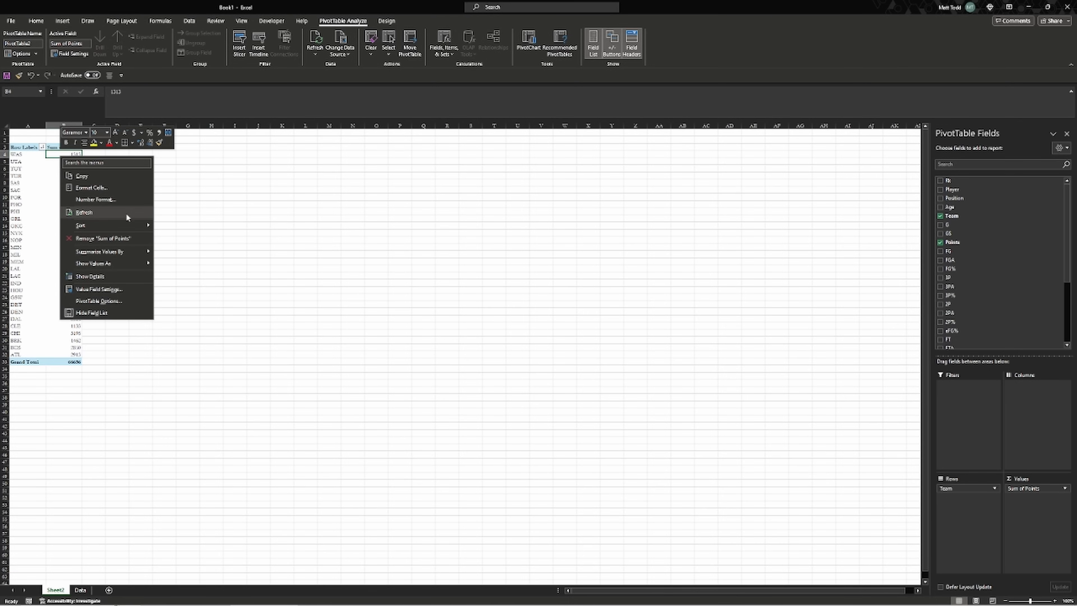
mouse_move(126, 221)
left_click(187, 237)
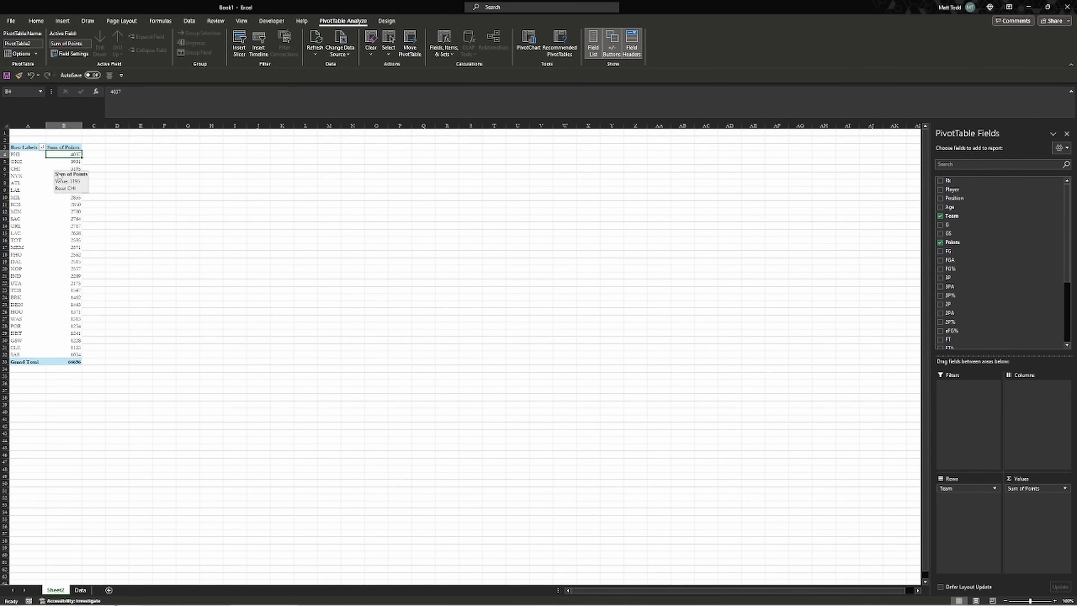
mouse_move(58, 176)
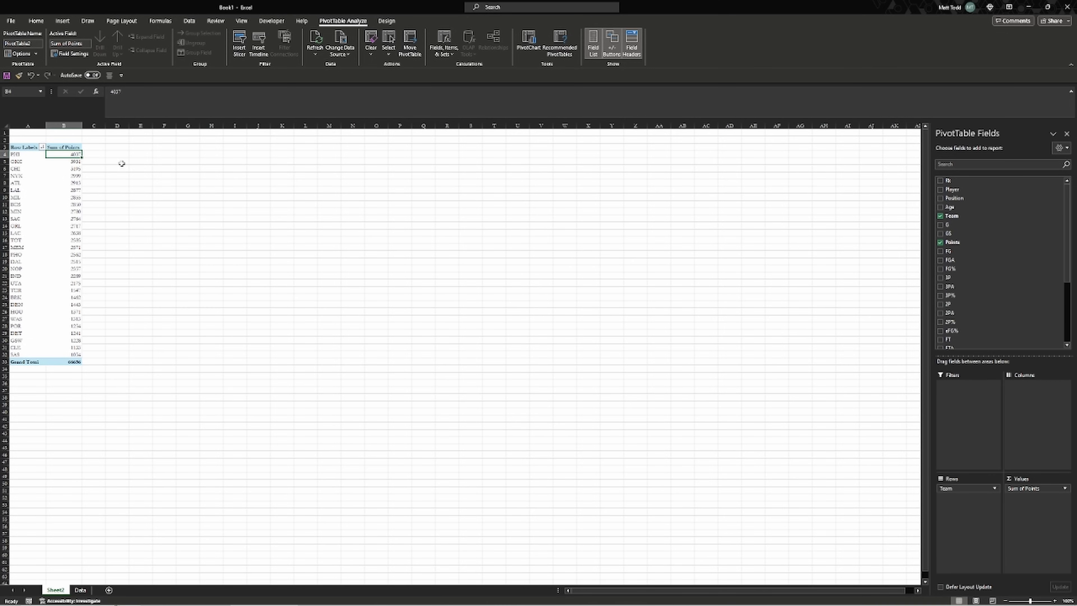
left_click(75, 174)
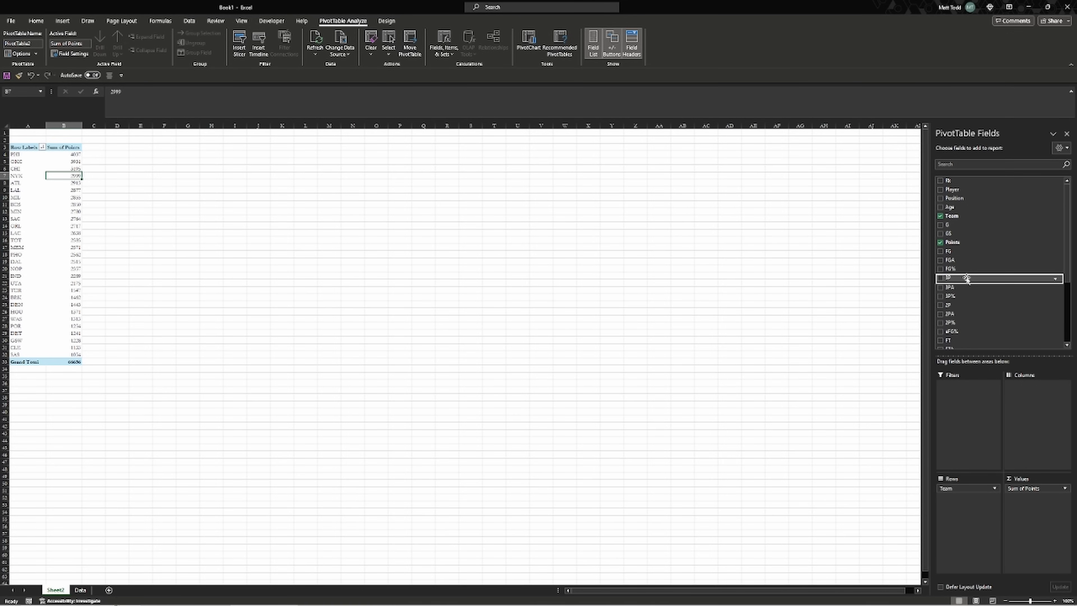
Add 3P to Values as Sum of 3P and reorder it relative to Sum of Points
left_click_drag(967, 279, 1025, 508)
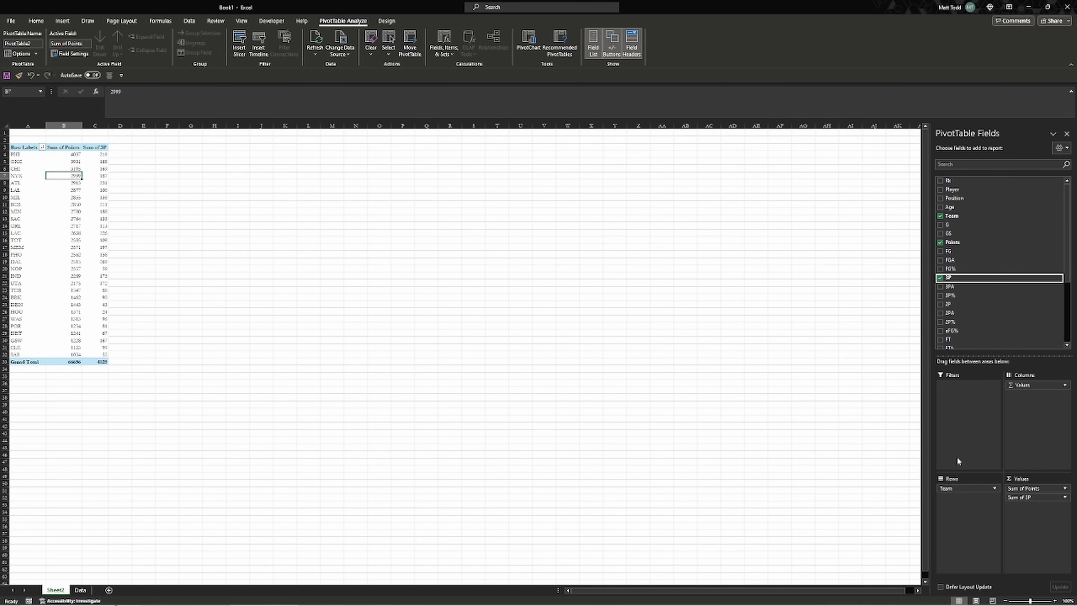
left_click(1031, 498)
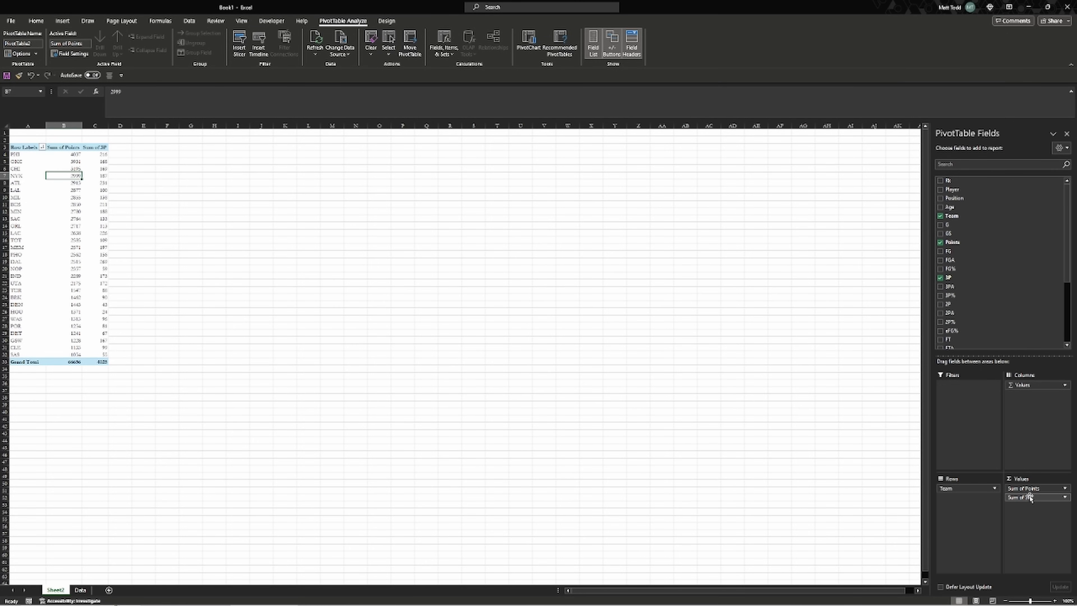
mouse_move(1031, 497)
left_mouse_down()
mouse_move(1030, 485)
mouse_move(1026, 511)
left_mouse_up()
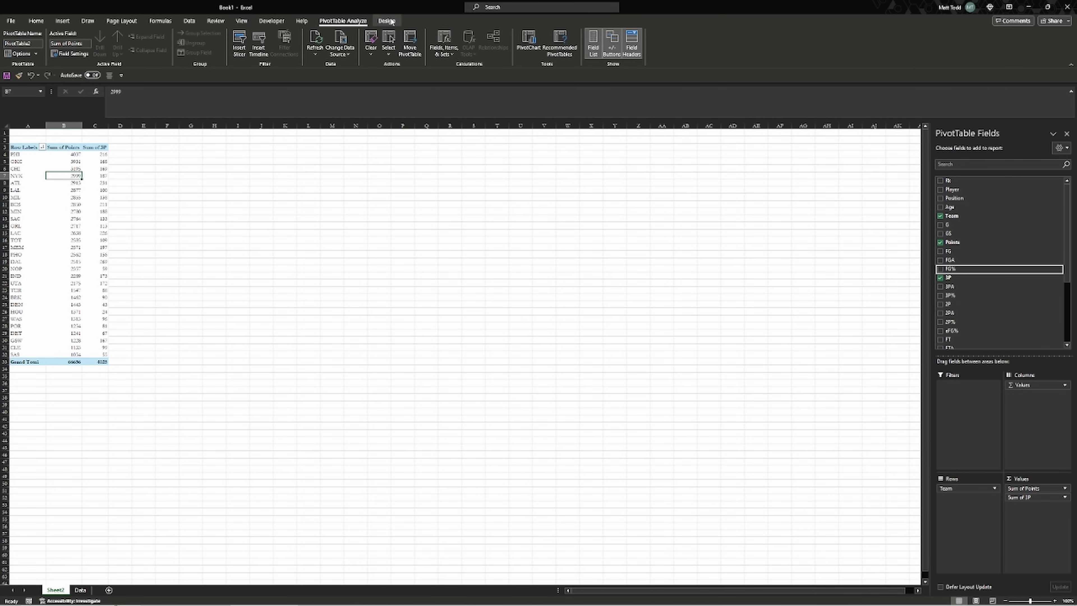
left_click(203, 162)
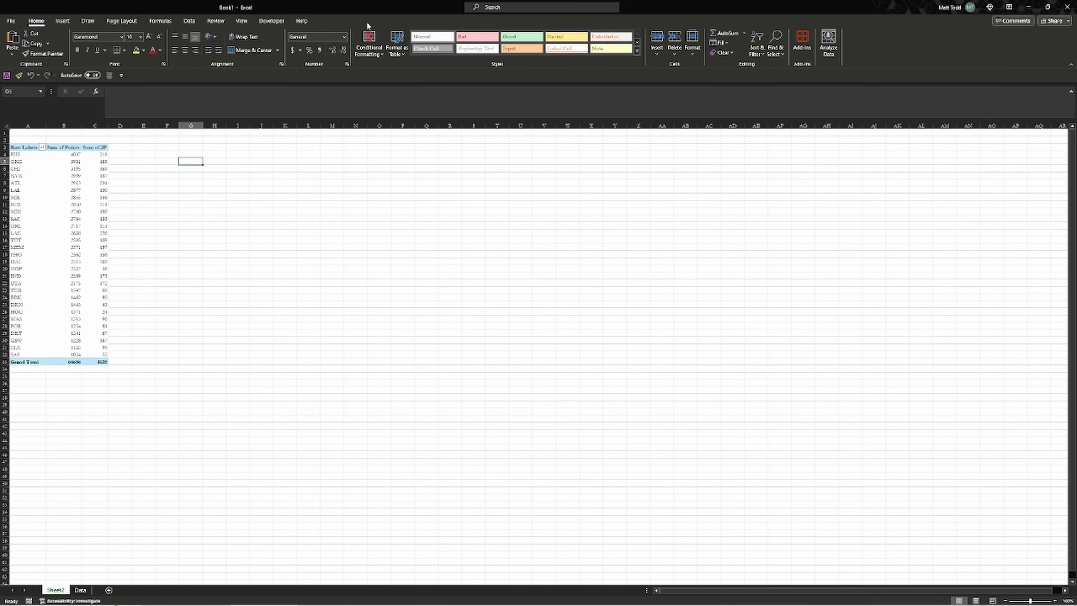
left_click(94, 176)
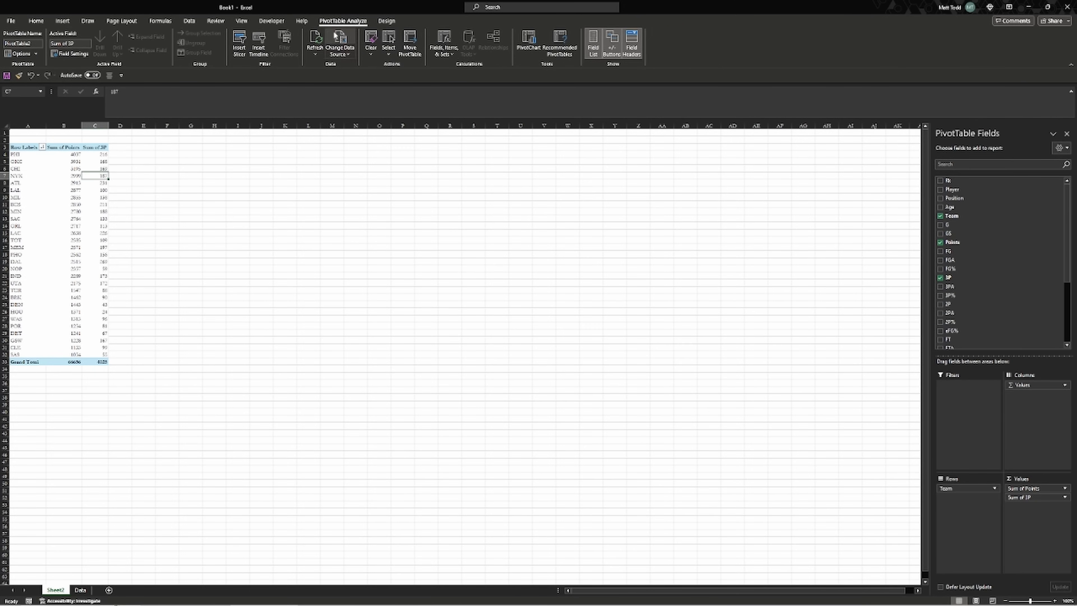
Turn on banded rows and columns and apply a dark blue PivotTable style
left_click(386, 21)
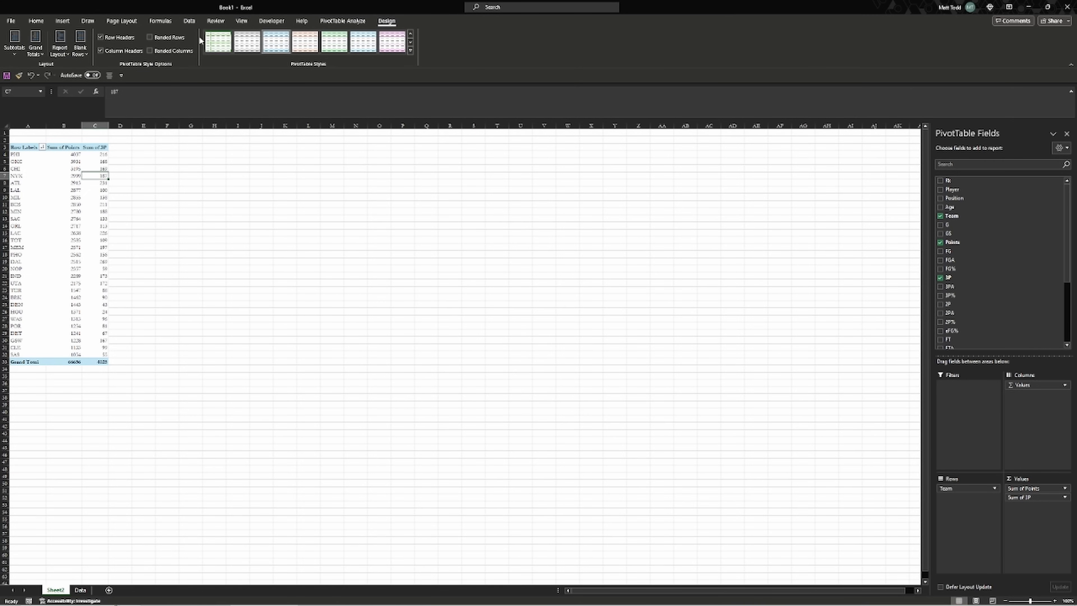
left_click(151, 38)
left_click(167, 51)
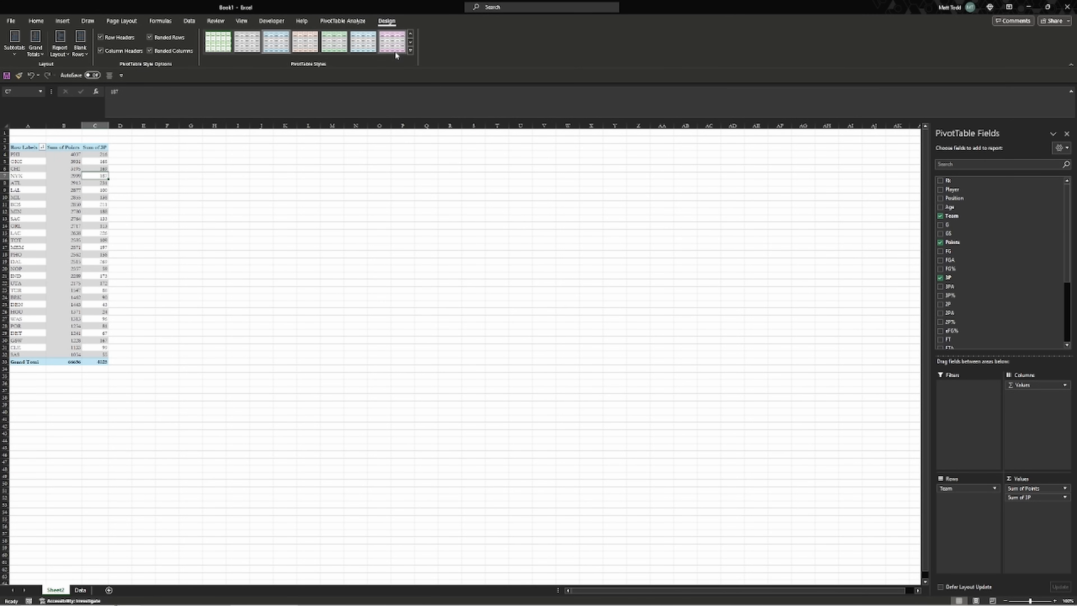
left_click(410, 50)
left_click(249, 182)
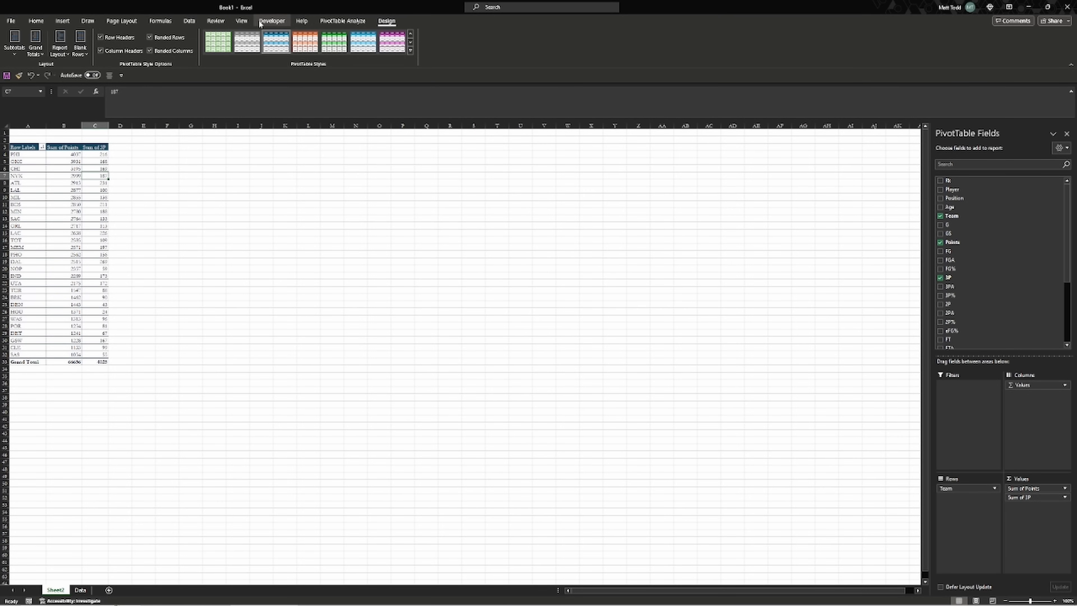
left_click(270, 21)
left_click(121, 21)
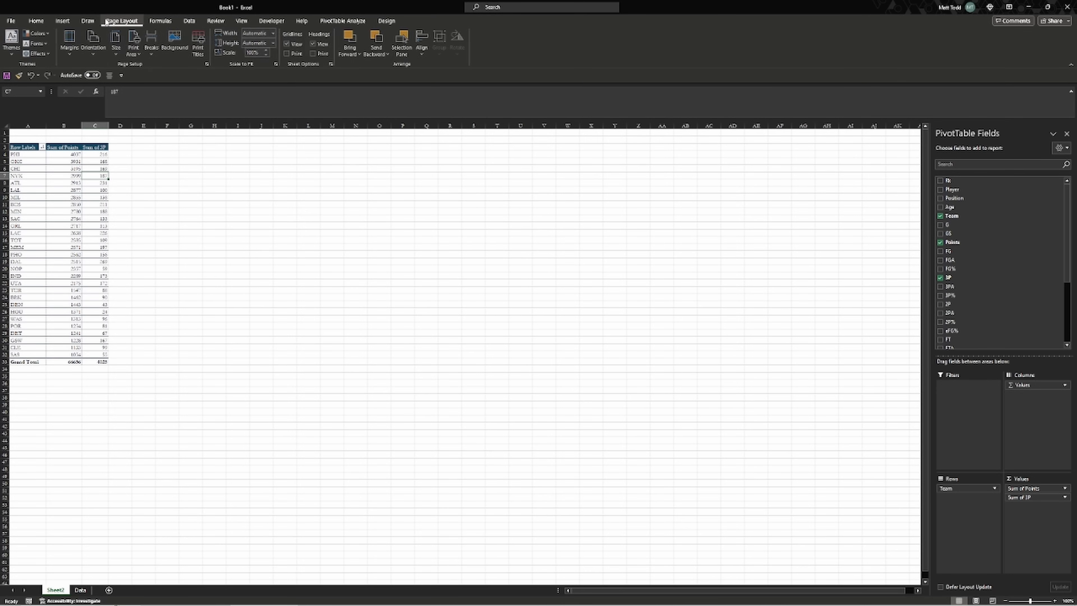
left_click(63, 21)
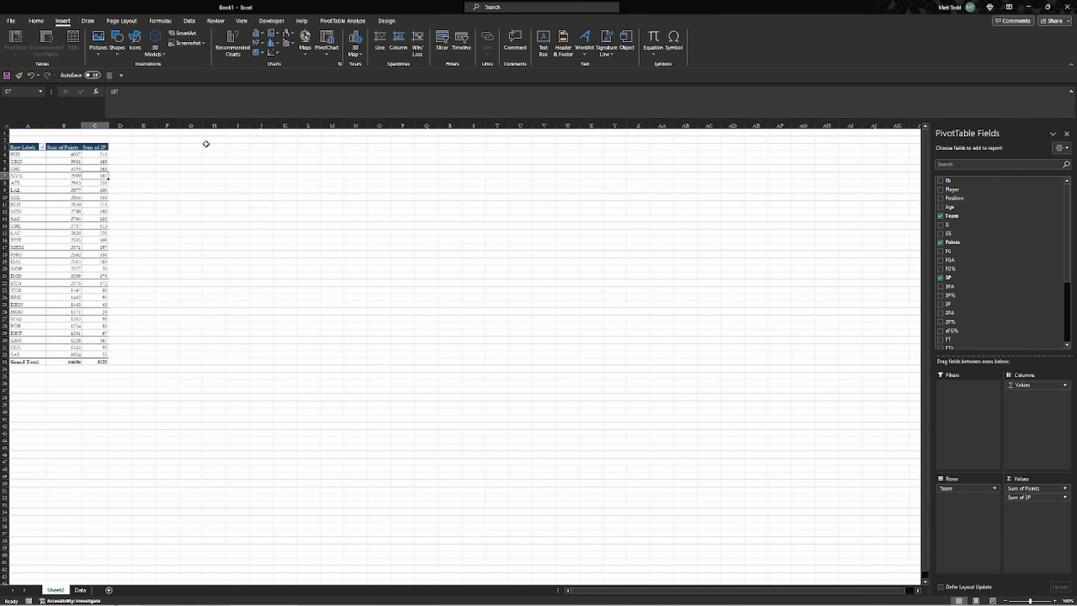
Insert Age and Position slicers and place them side by side next to the PivotTable
left_click(70, 175)
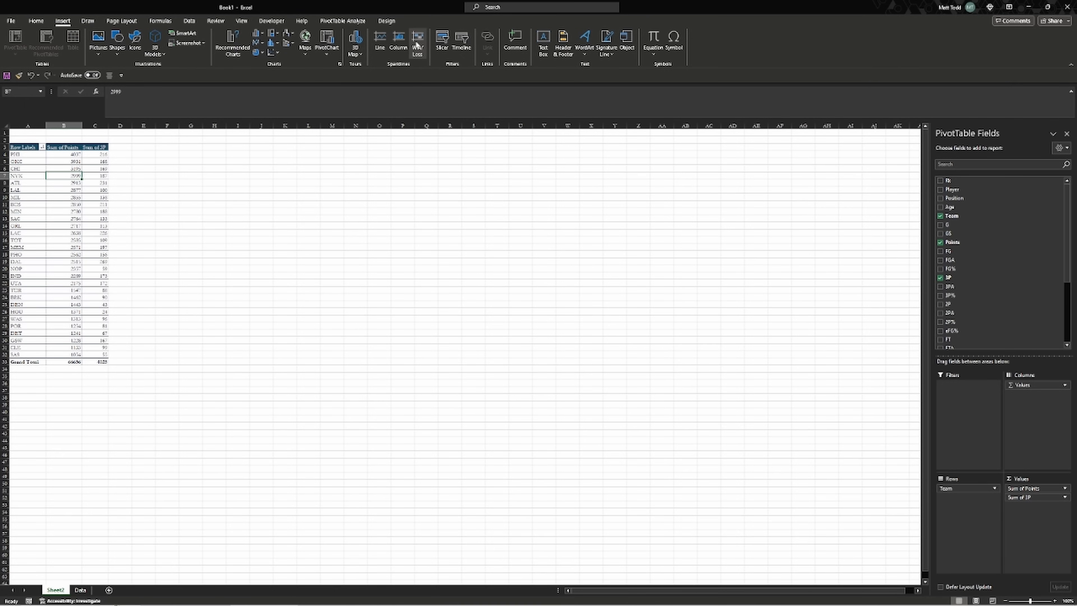
left_click(447, 40)
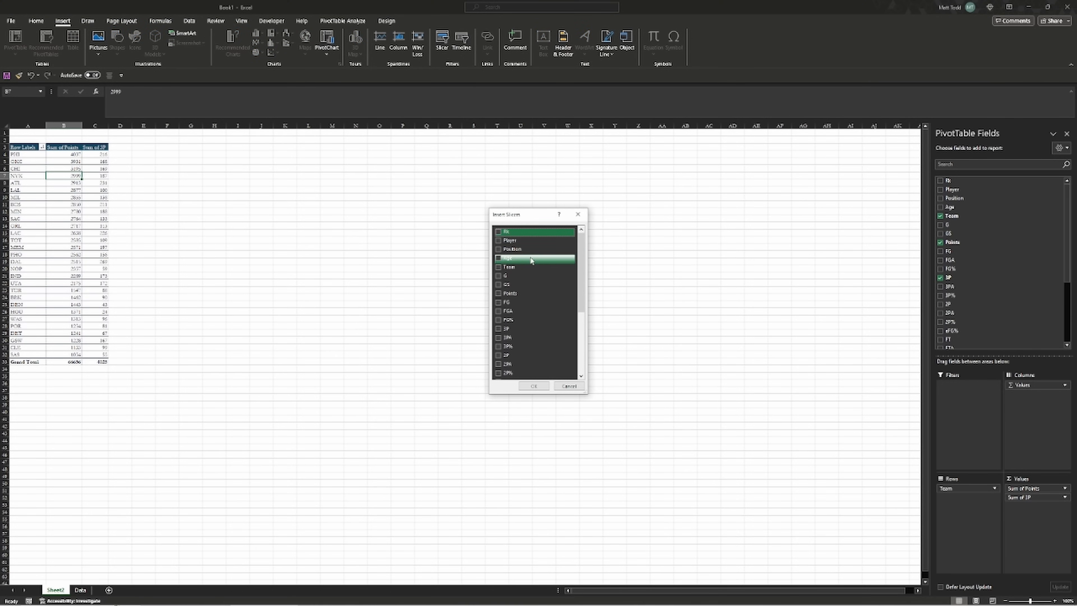
left_click(500, 259)
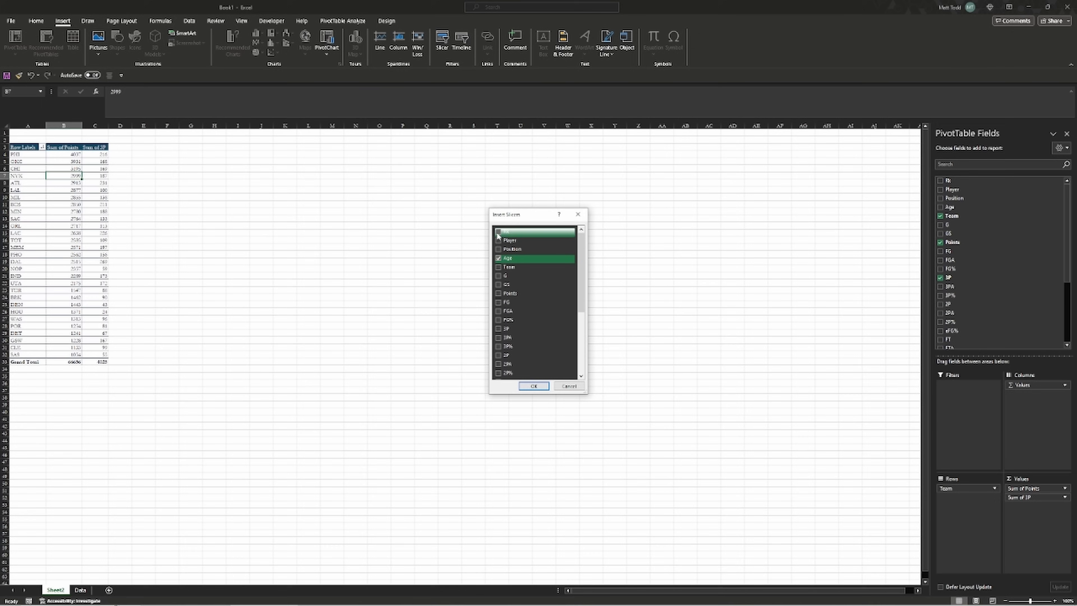
left_click(499, 250)
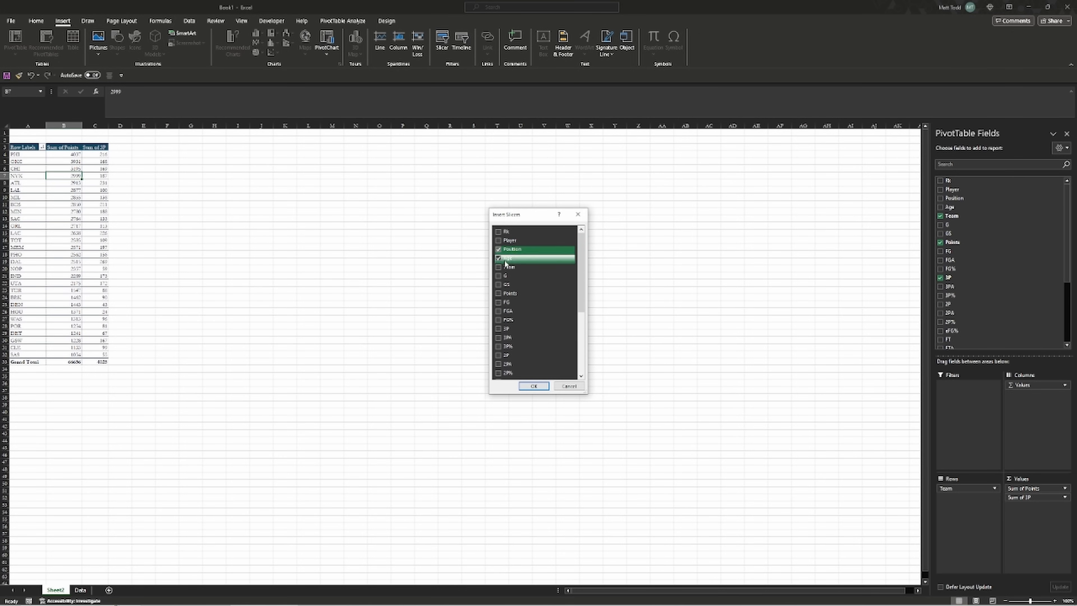
left_click(534, 386)
left_click_drag(441, 292, 188, 175)
left_click_drag(464, 316, 295, 173)
left_click(297, 147)
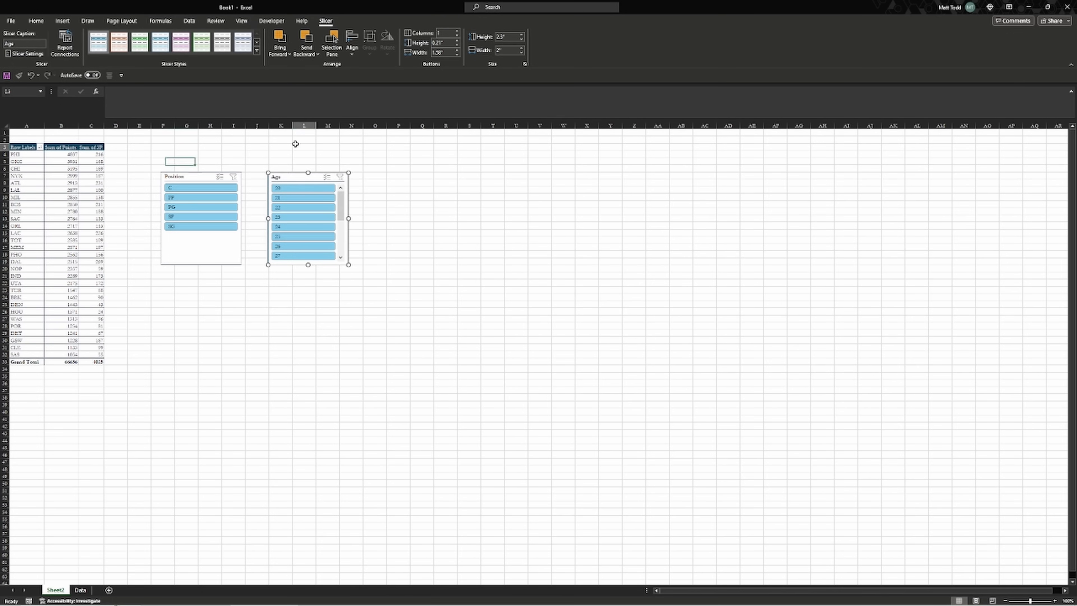
Filter by positions C, FP, PG, SP and SG in turn, then clear the Position filter
left_click(97, 183)
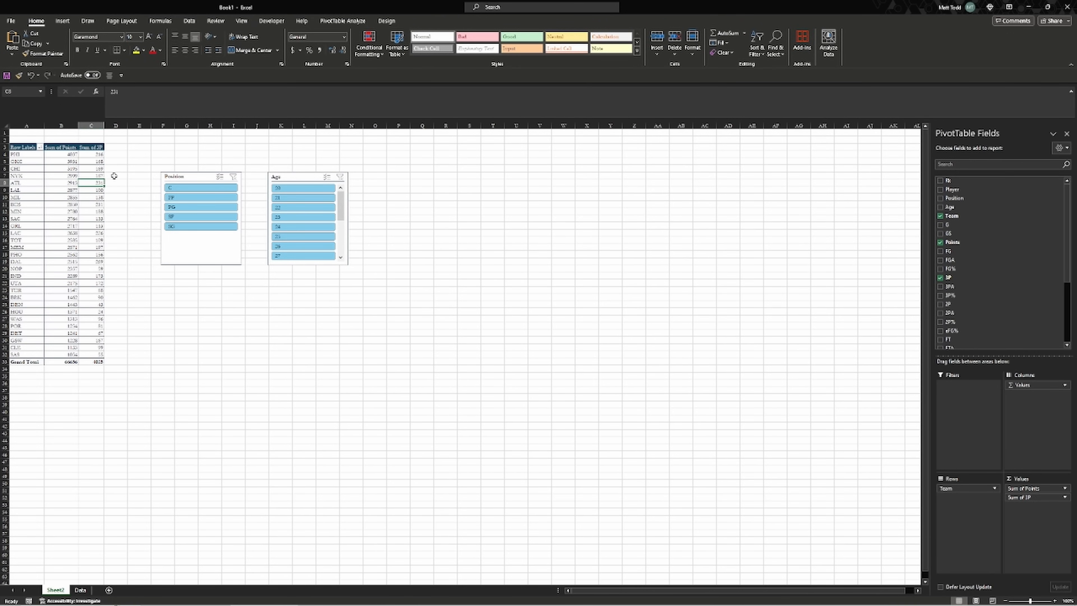
left_click(191, 189)
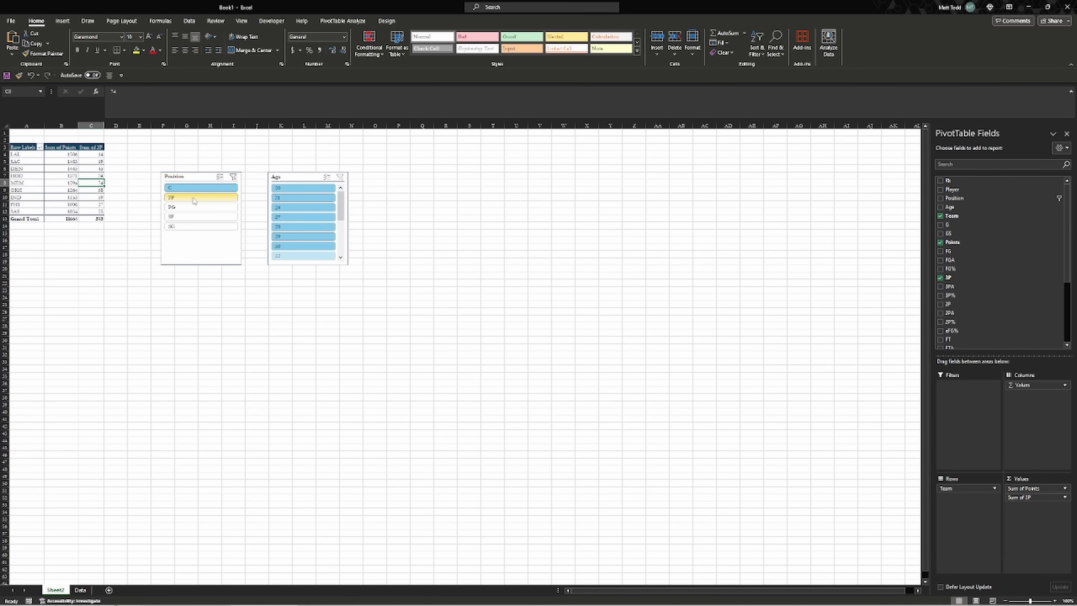
left_click(193, 198)
left_click(195, 208)
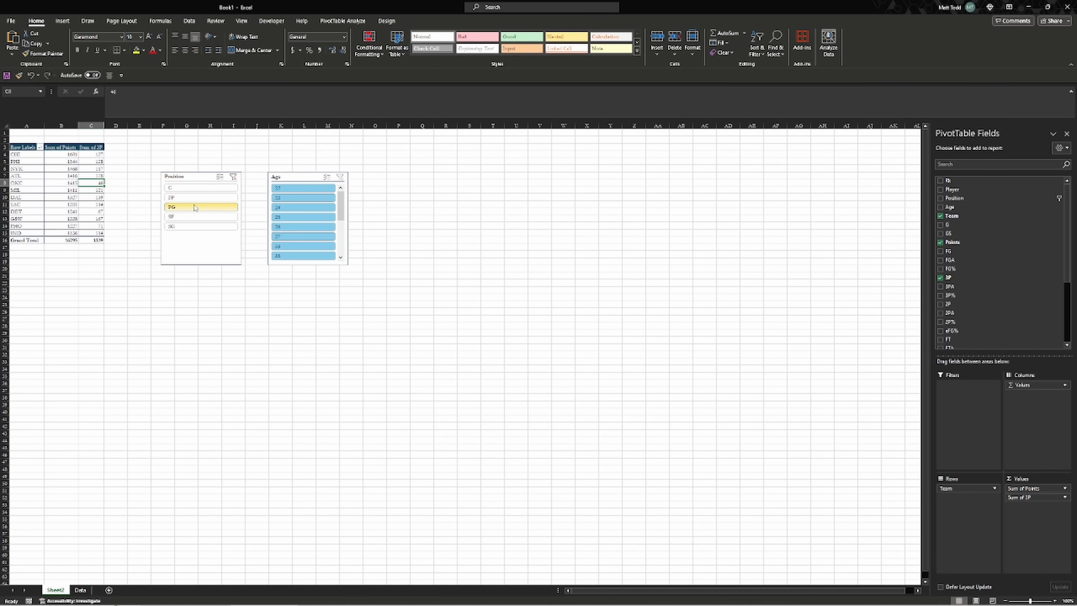
left_click(192, 218)
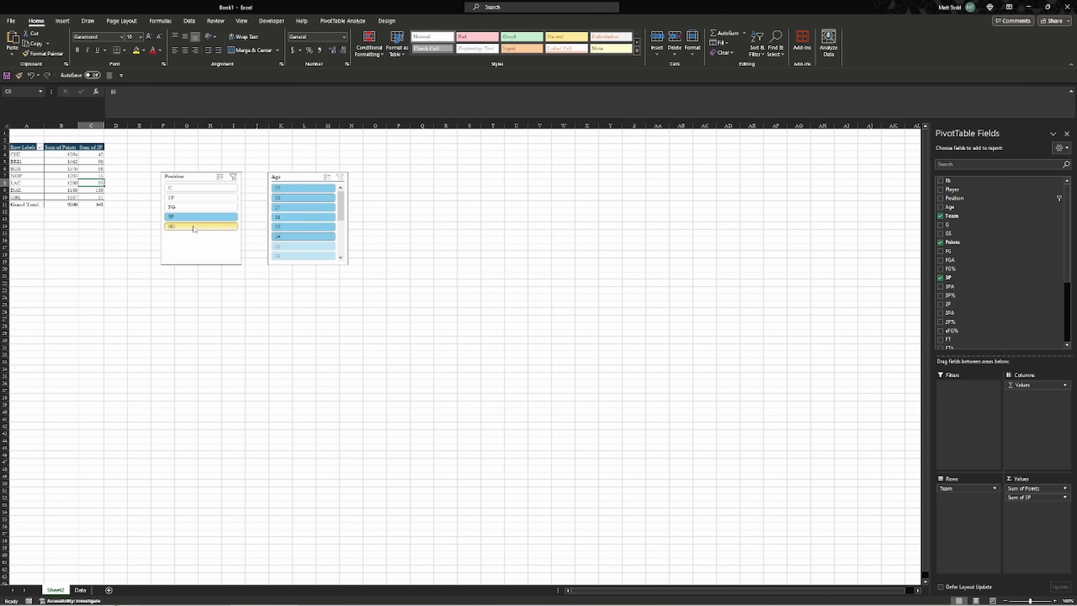
left_click(193, 228)
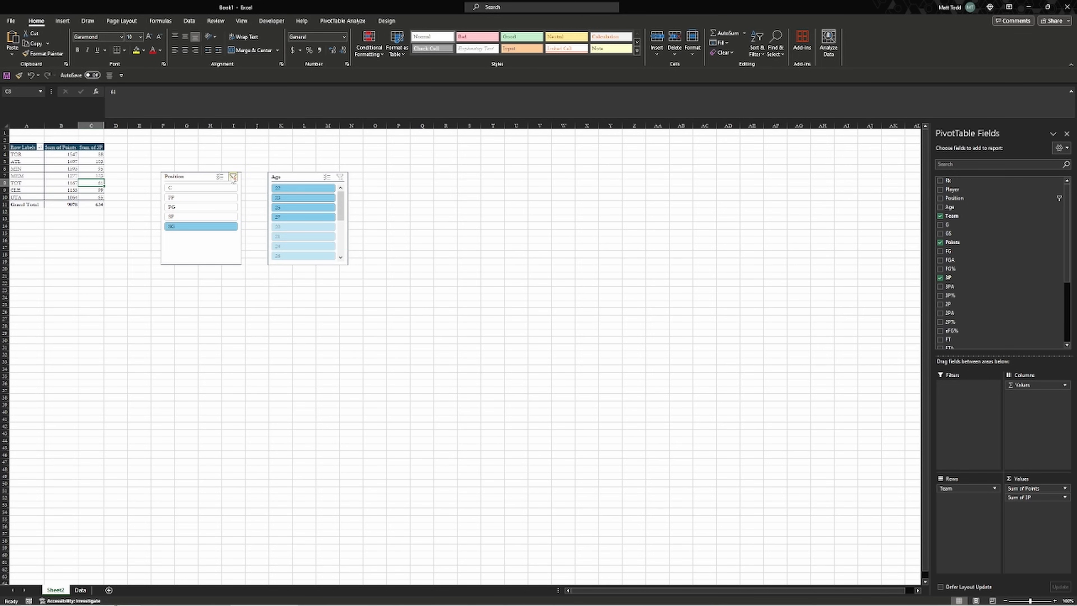
left_click(233, 178)
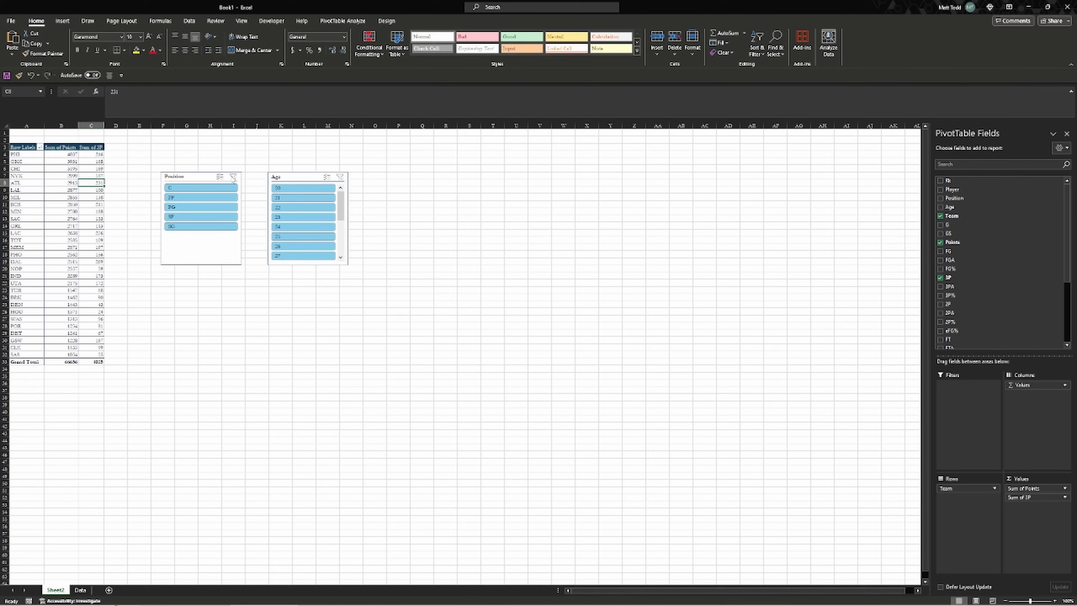
Try Age slicer selections from 20 to 25, then clear the Age filter
left_click(307, 191)
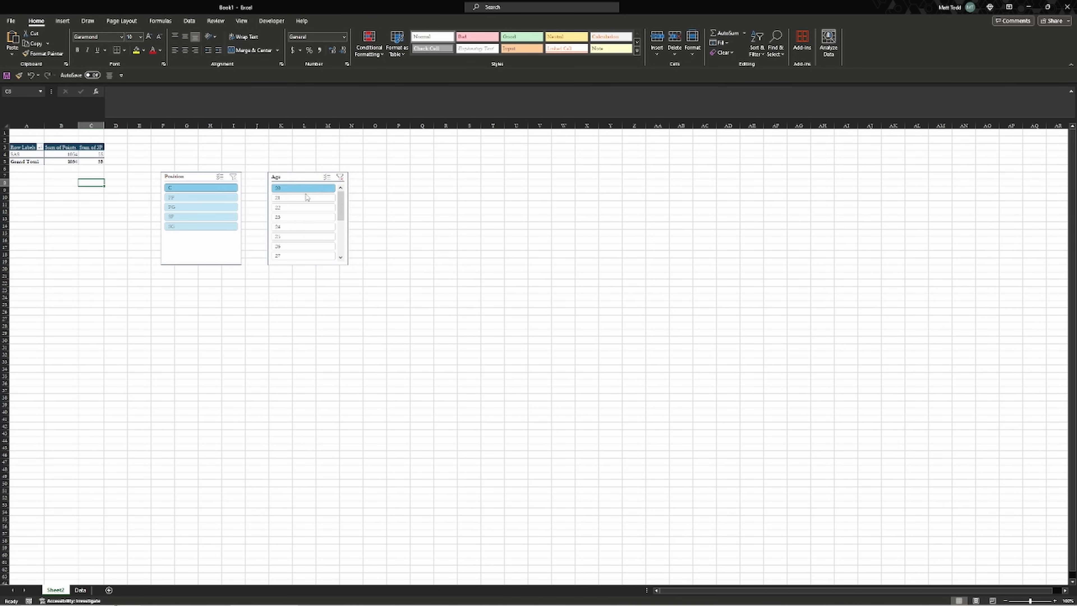
left_click(307, 201)
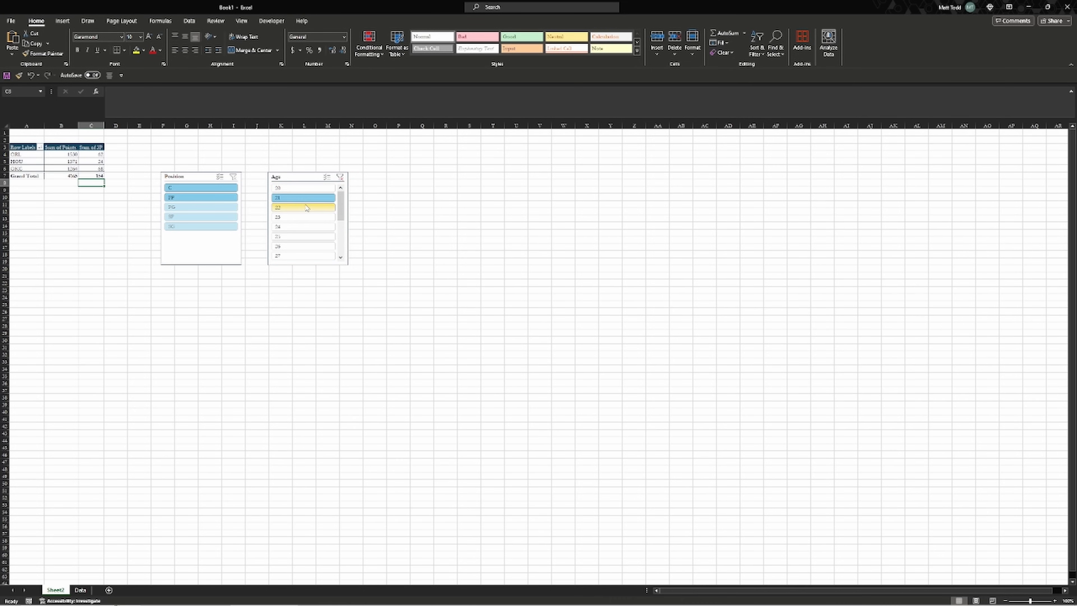
left_click(307, 208)
left_click(302, 198, "ctrl")
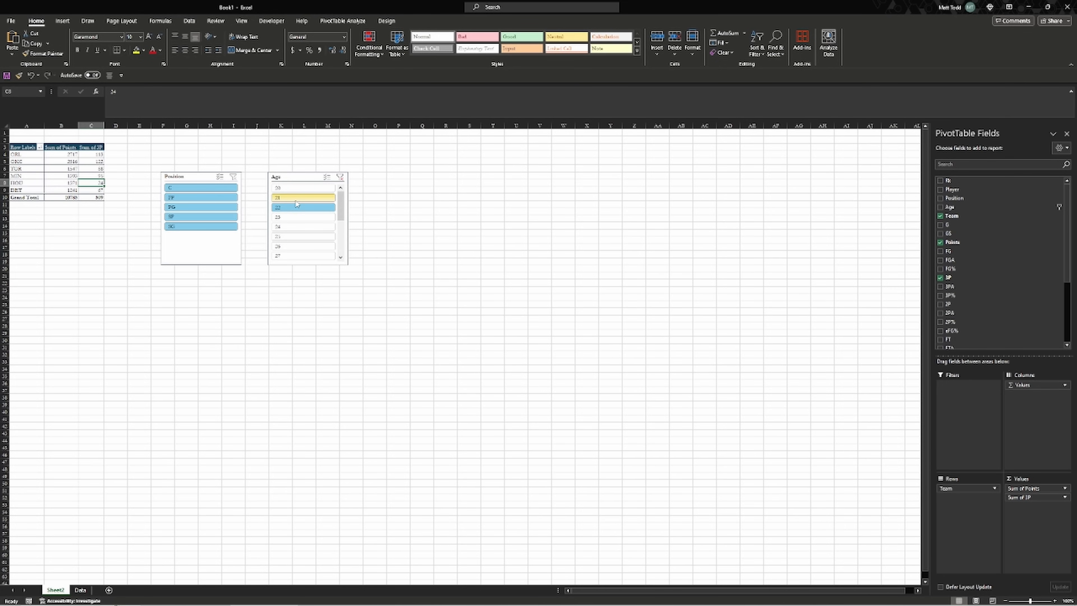
left_click(295, 197, "ctrl")
left_click(298, 217, "ctrl")
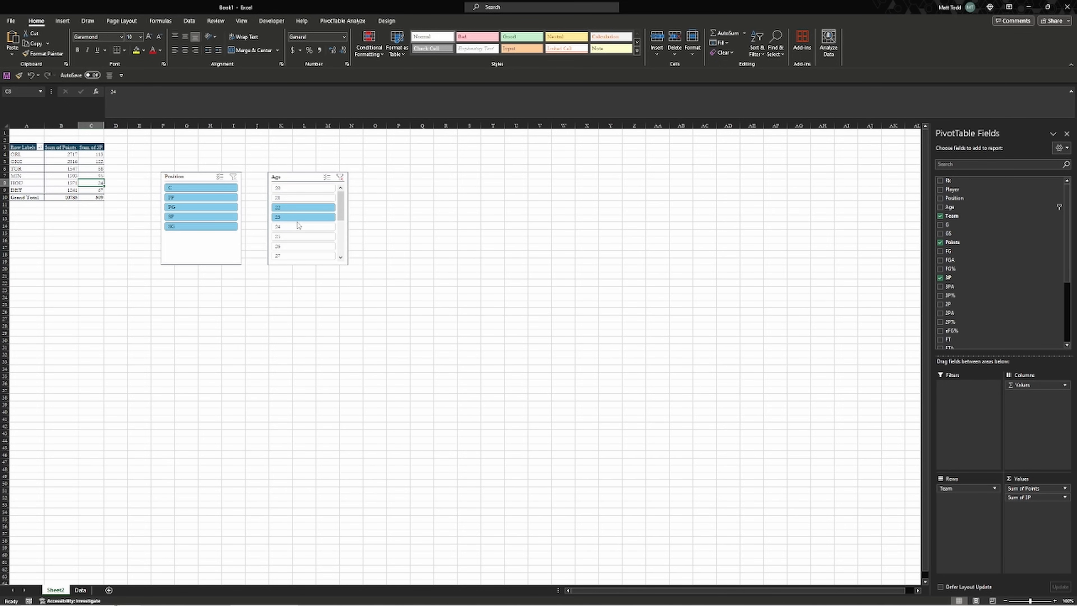
left_click(298, 226, "ctrl")
left_click(298, 237, "ctrl")
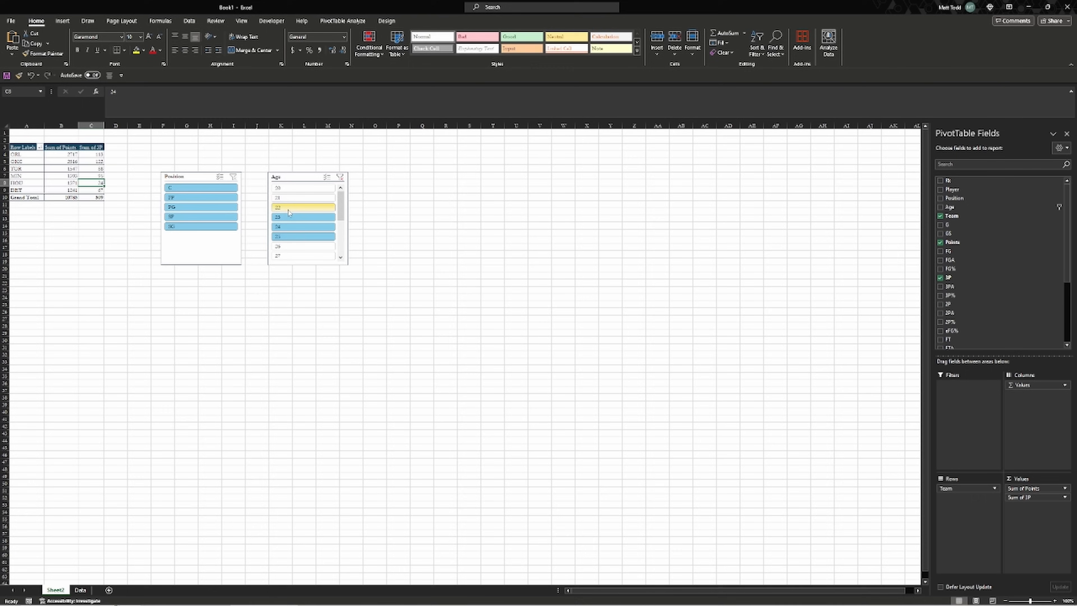
left_click(294, 198, "ctrl")
left_click(299, 189, "ctrl")
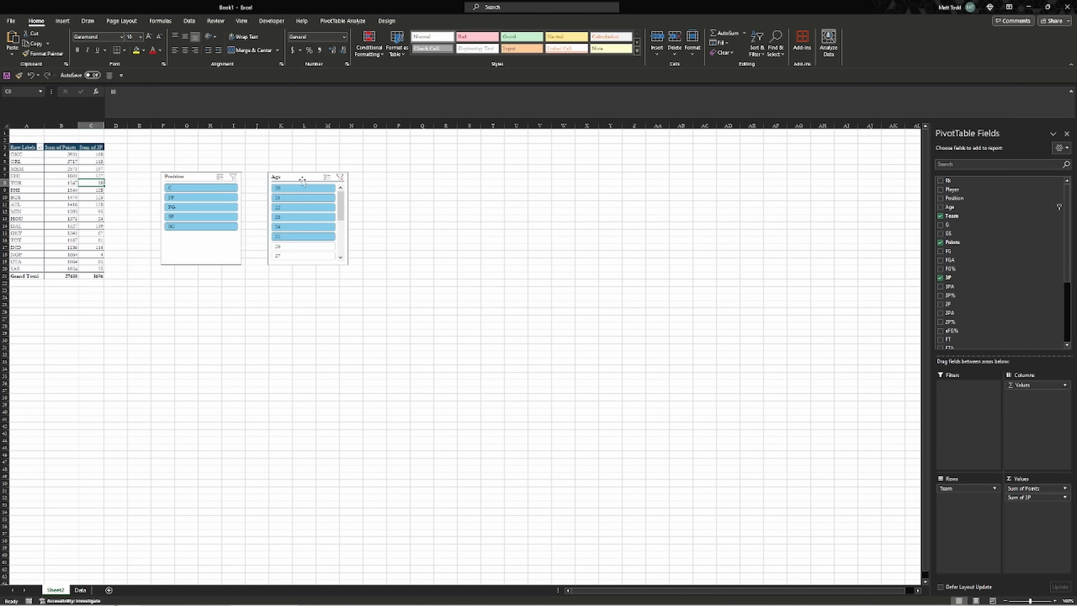
left_click(340, 177)
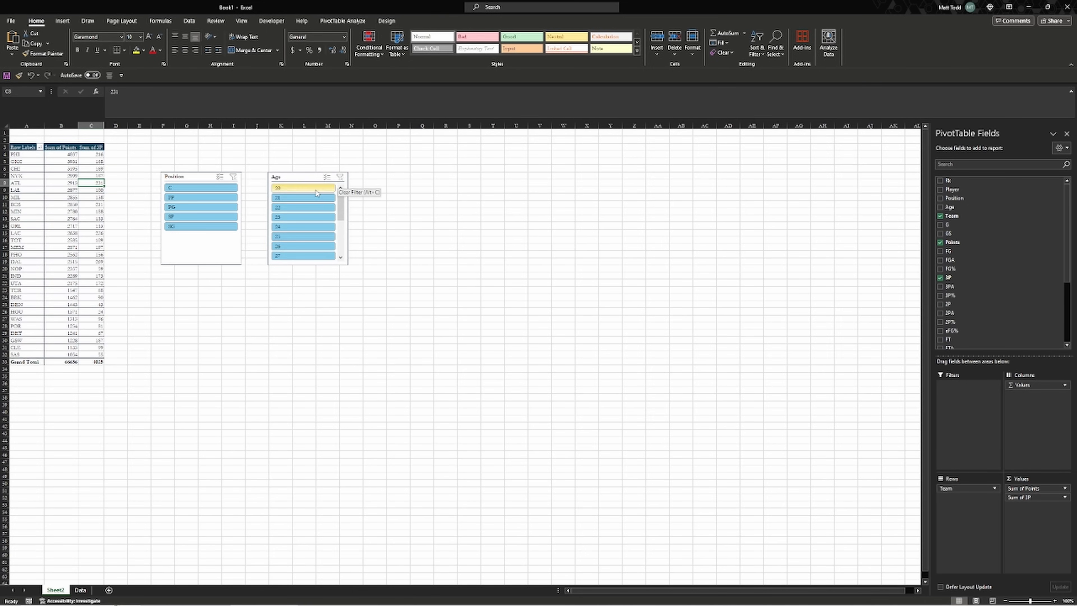
Filter the PivotTable to players aged 30 through 39
scroll(308, 211, "down", 3)
scroll(309, 211, "up", 3)
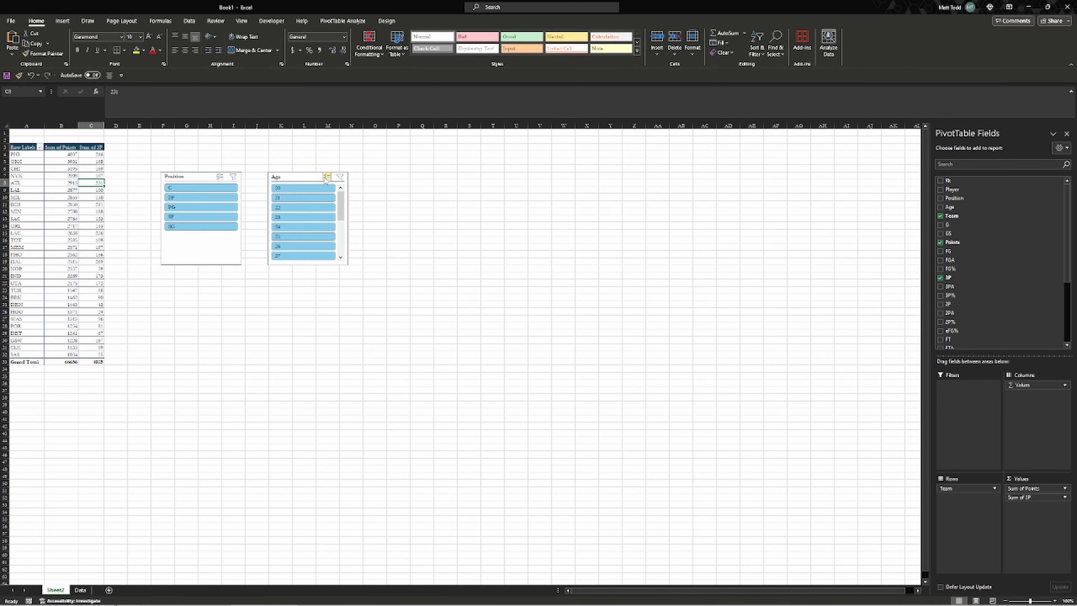
left_click(310, 188)
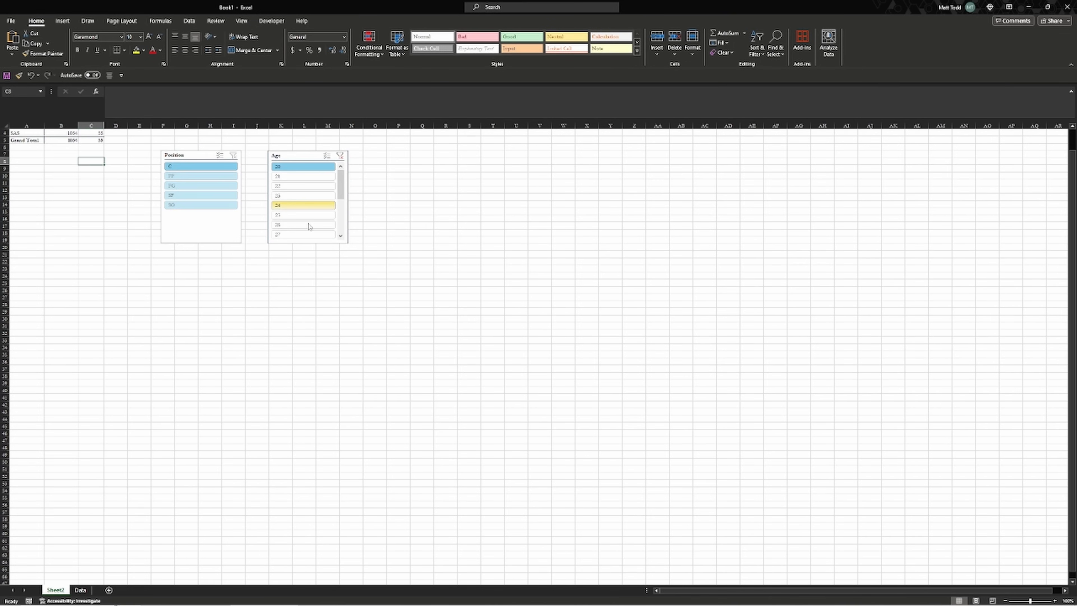
left_click_drag(341, 203, 342, 238)
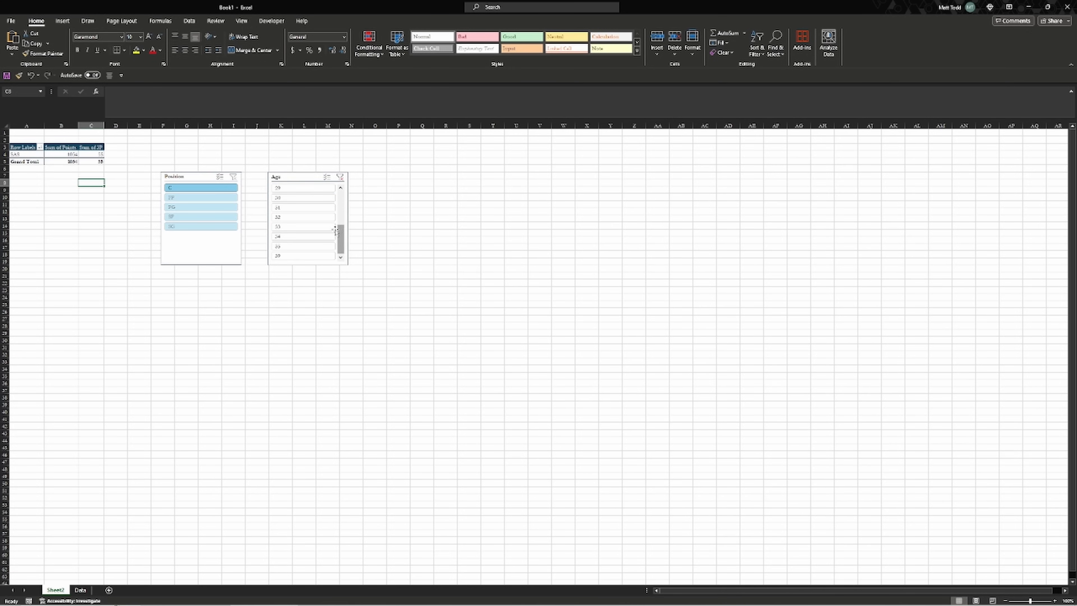
left_click(310, 198)
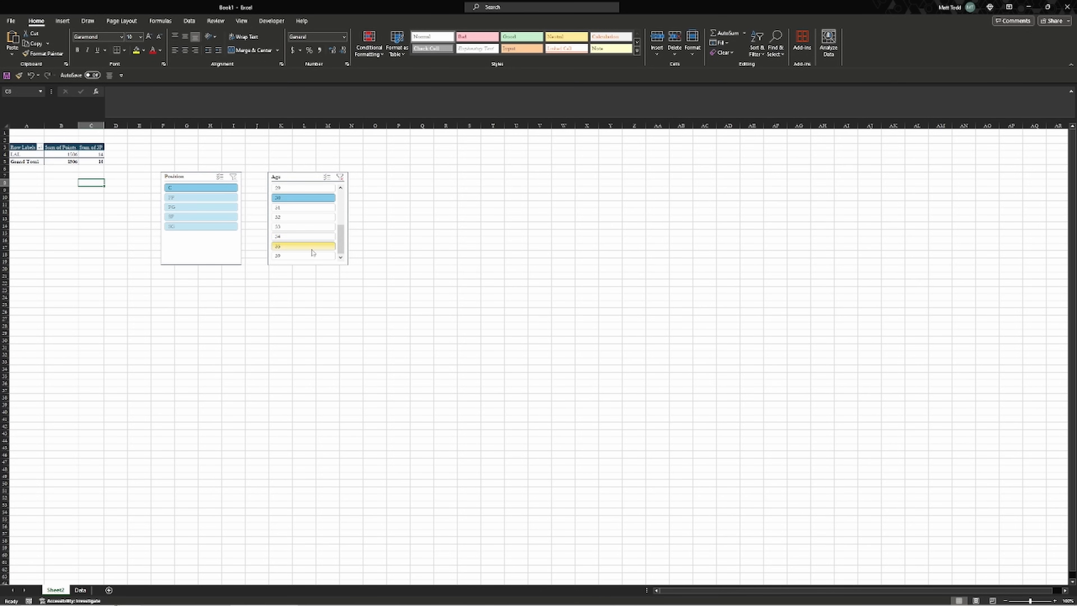
left_click(304, 256, "shift")
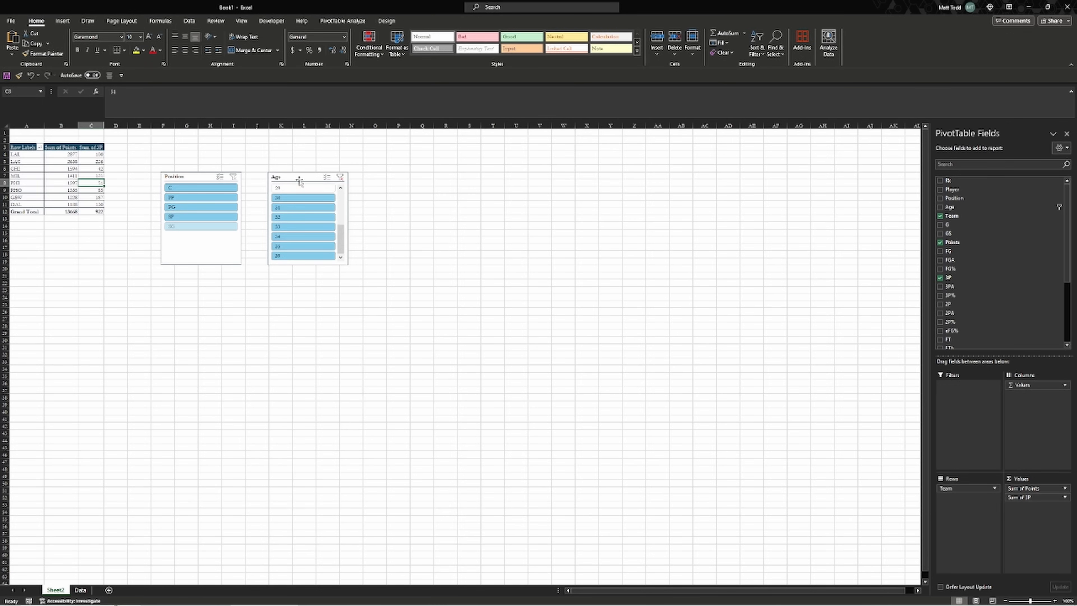
Create a PivotChart from the Data sheet's player table on a new sheet
left_click(81, 590)
left_click(193, 276)
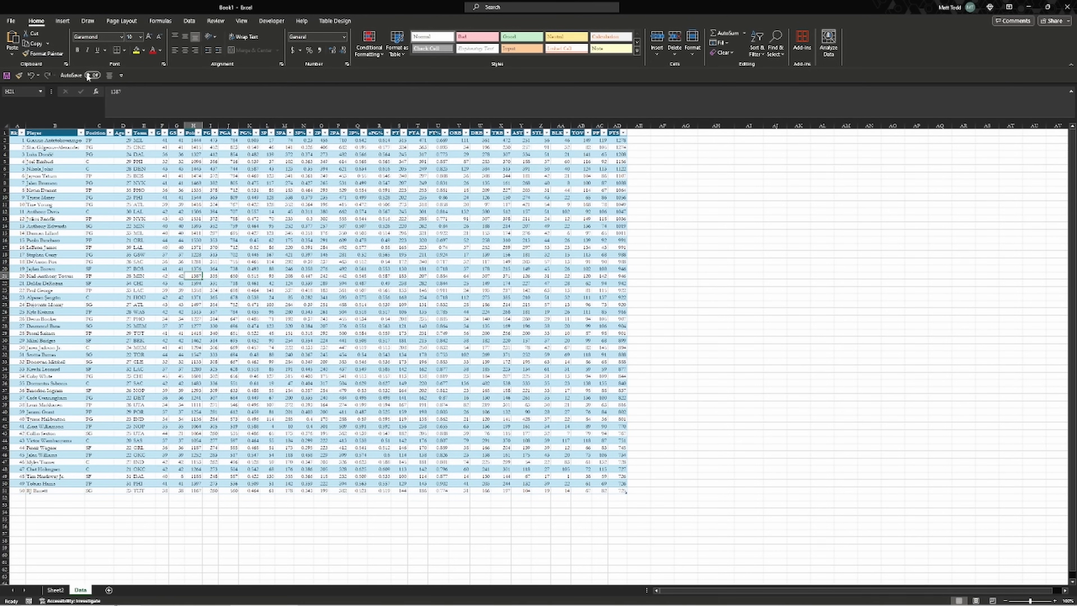
left_click(63, 24)
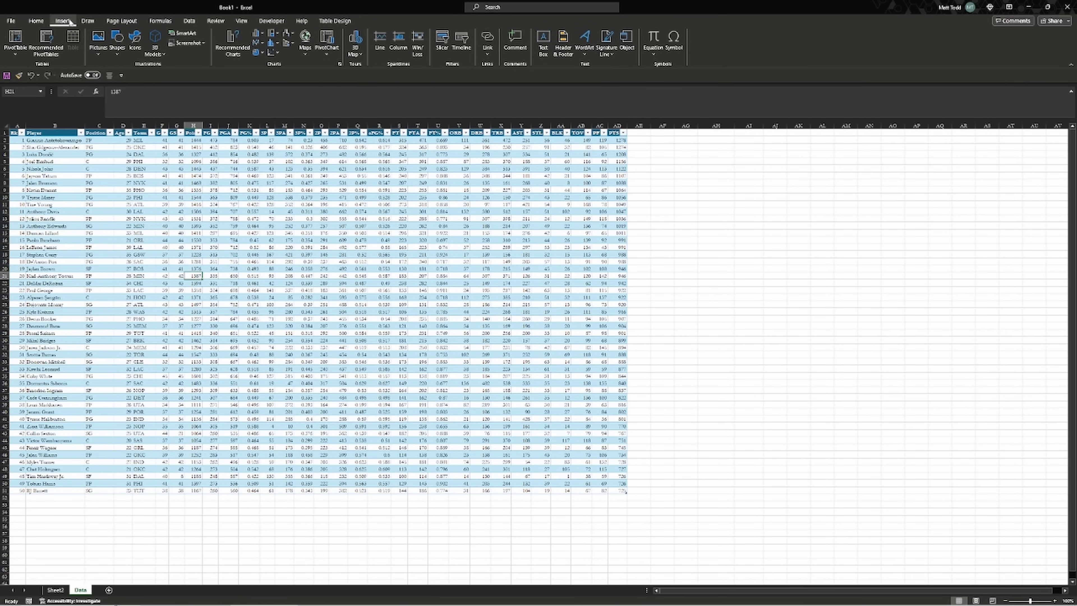
left_click(334, 39)
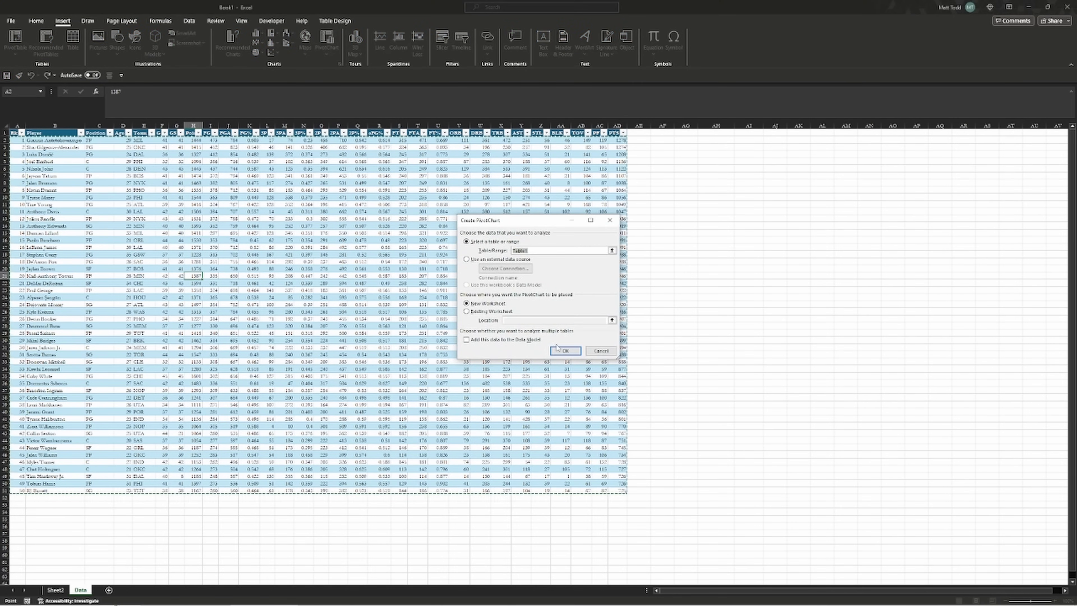
left_click(564, 351)
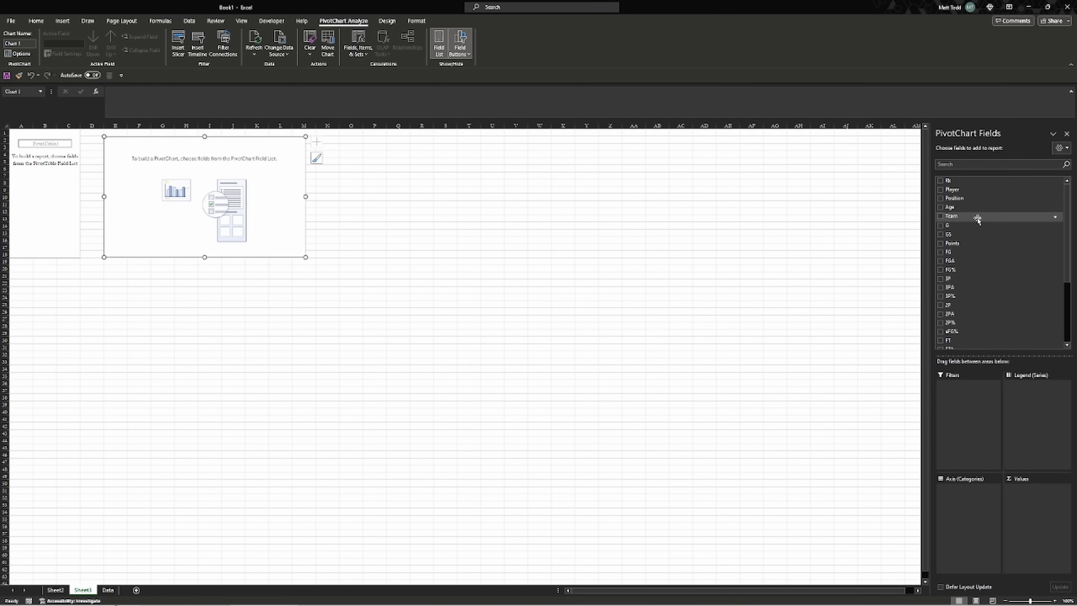
Put Team on the chart axis and Sum of Points in Values, then enlarge the chart
left_click_drag(978, 219, 958, 513)
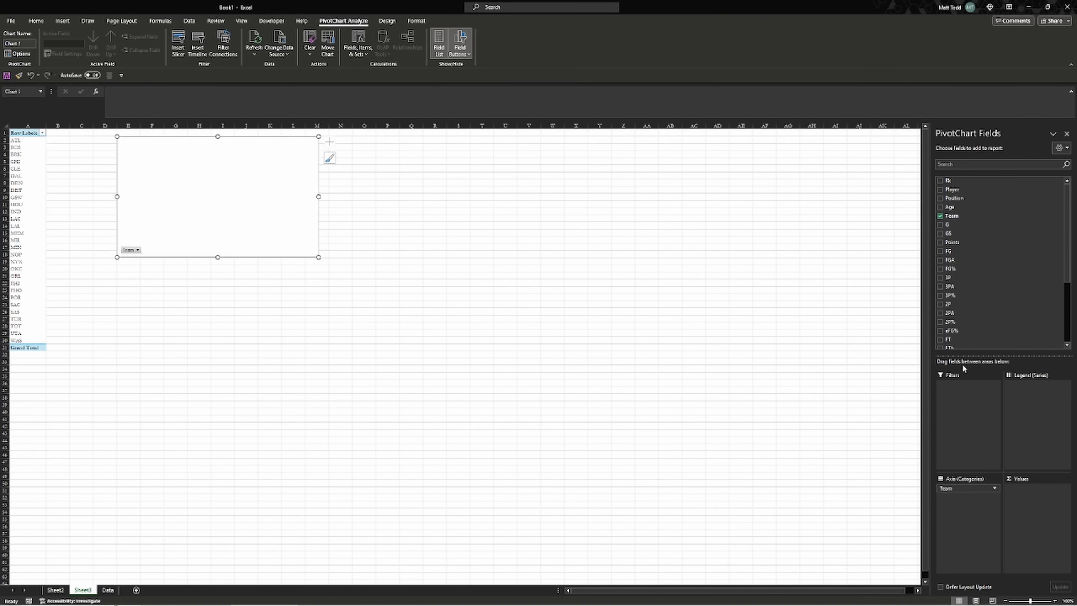
left_click_drag(965, 248, 1027, 501)
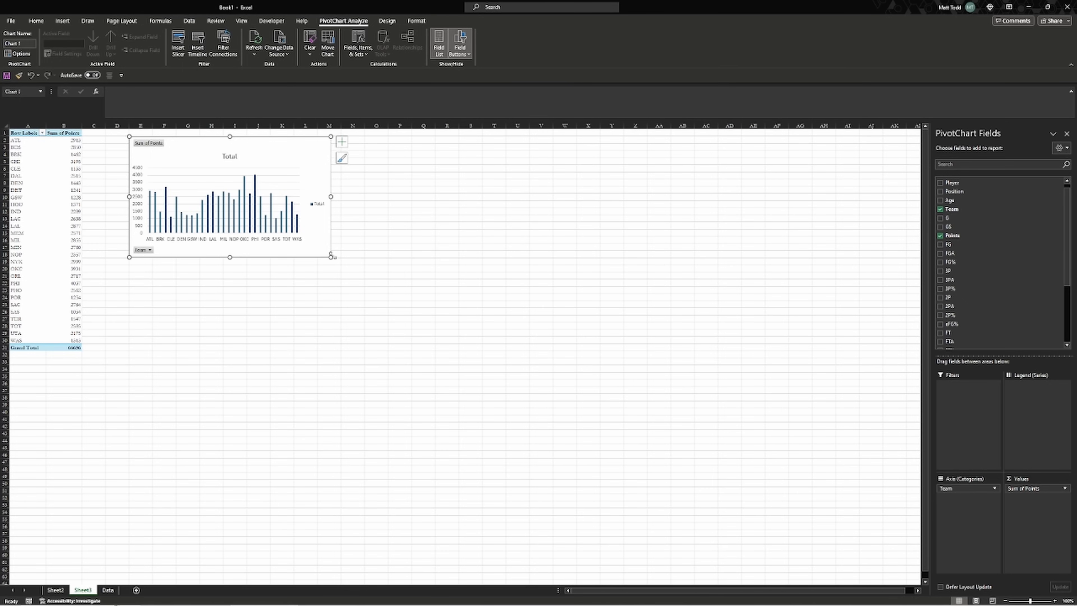
left_click_drag(330, 257, 403, 293)
Add Position under Team in the rows, then remove it so Team is the only row field
left_click(69, 191)
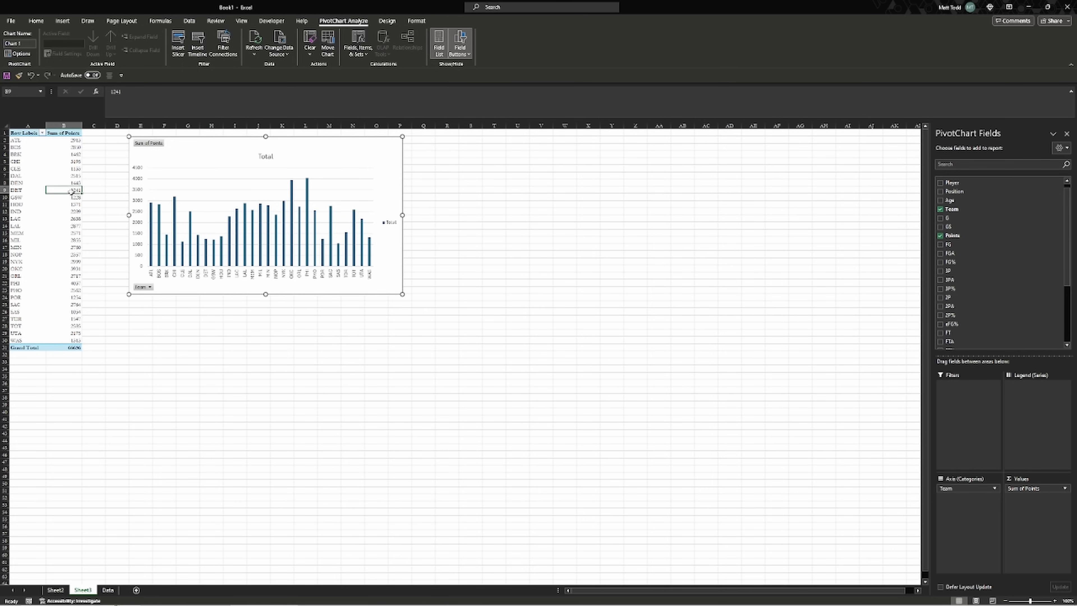
left_click(322, 158)
left_click(48, 169)
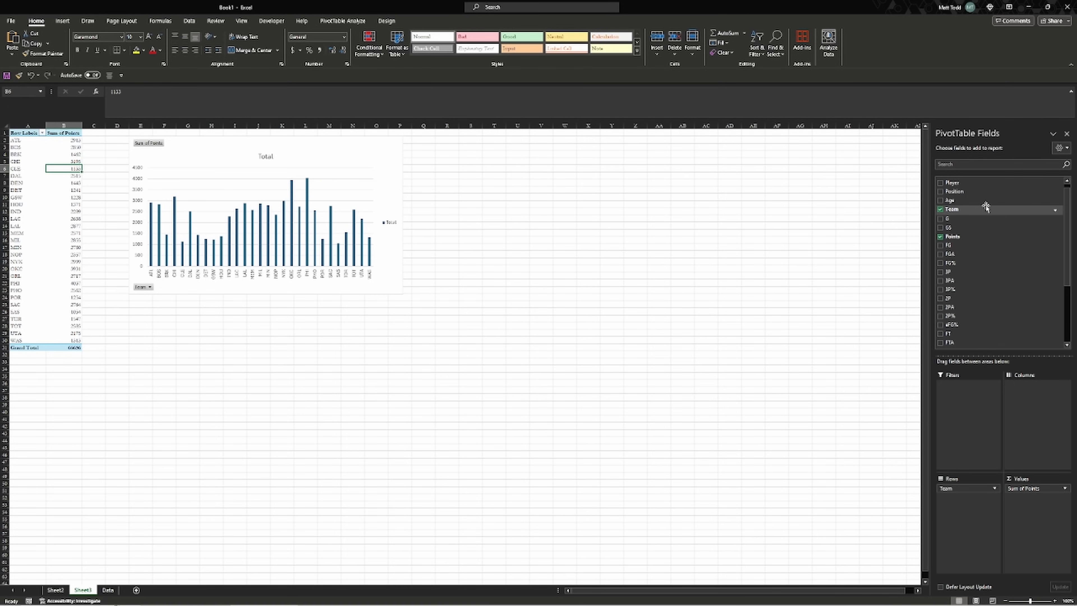
scroll(985, 218, "down", 2)
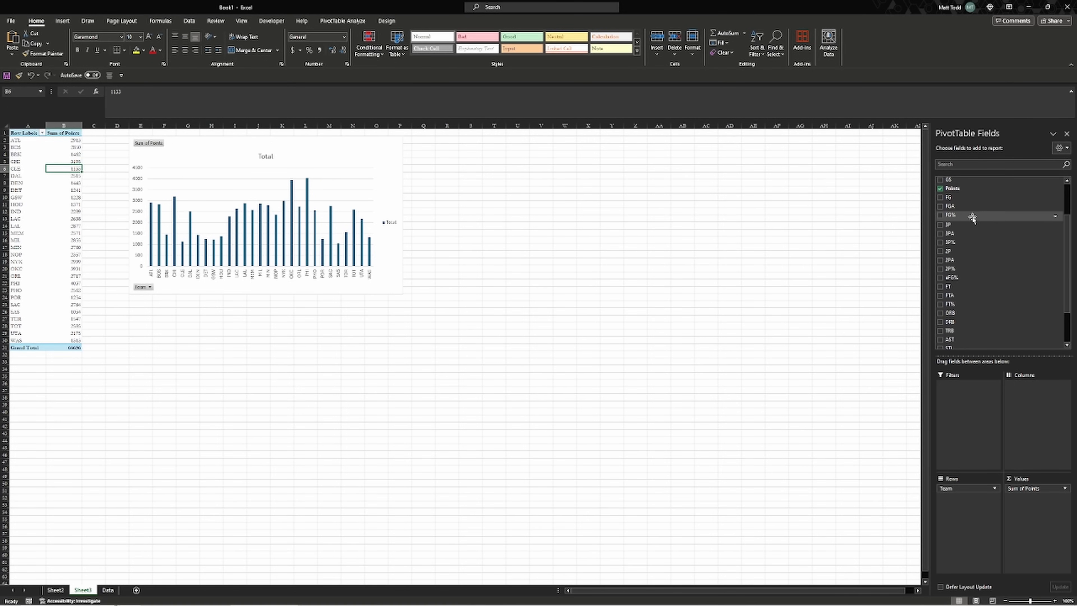
scroll(973, 212, "up", 3)
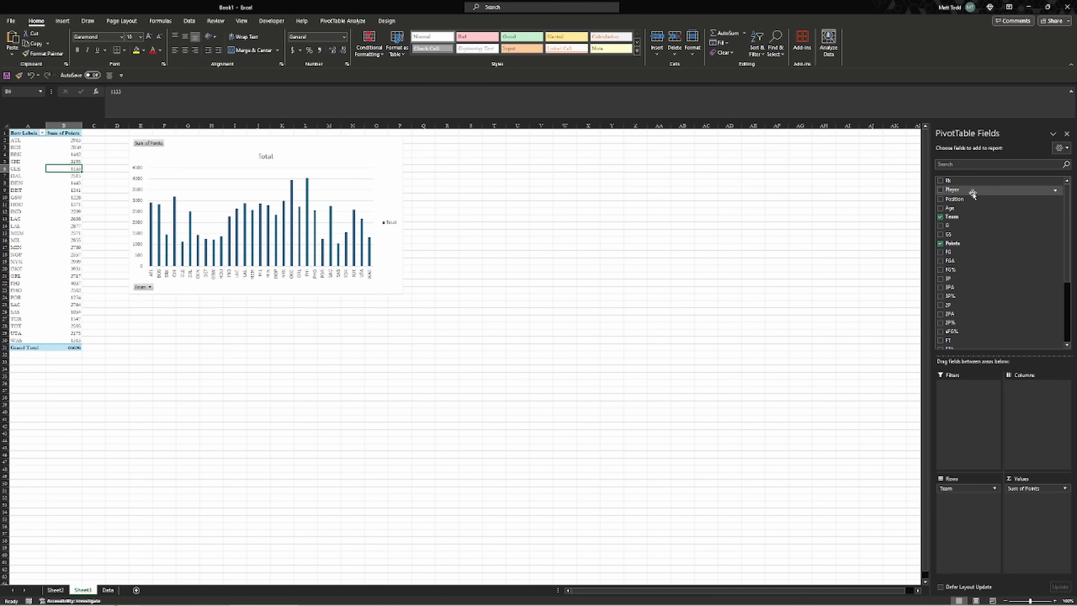
left_click_drag(972, 196, 962, 507)
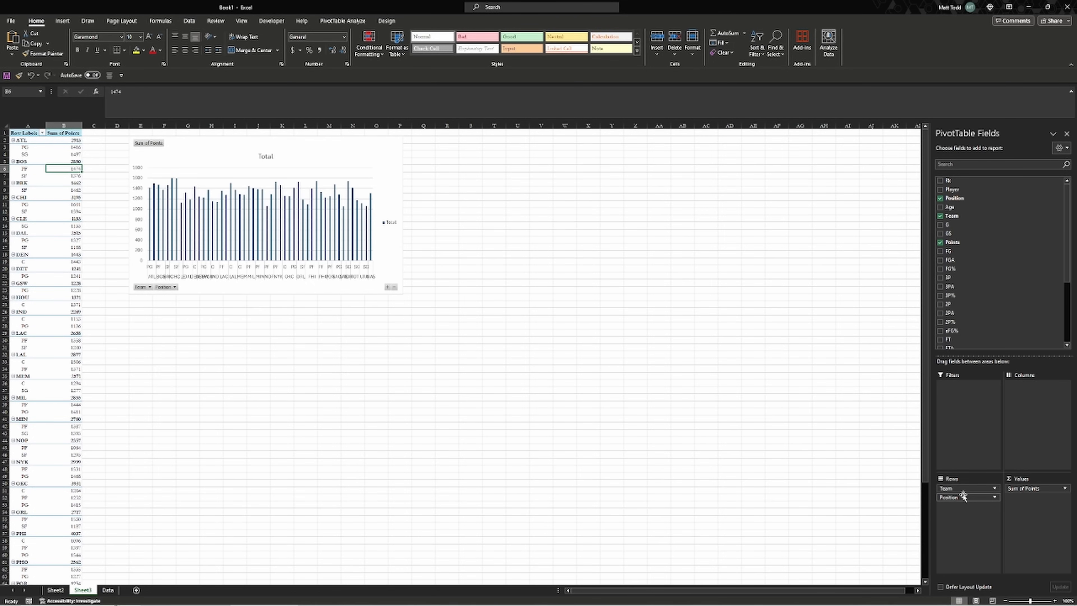
left_click_drag(963, 499, 964, 286)
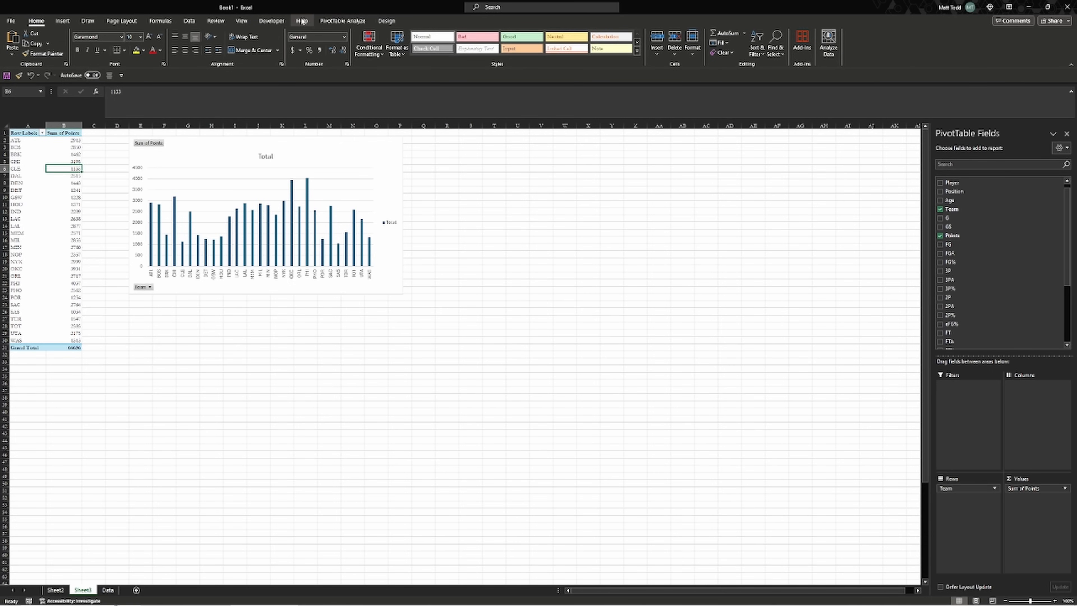
Insert Position and Age slicers and arrange them side by side below the chart
left_click(62, 20)
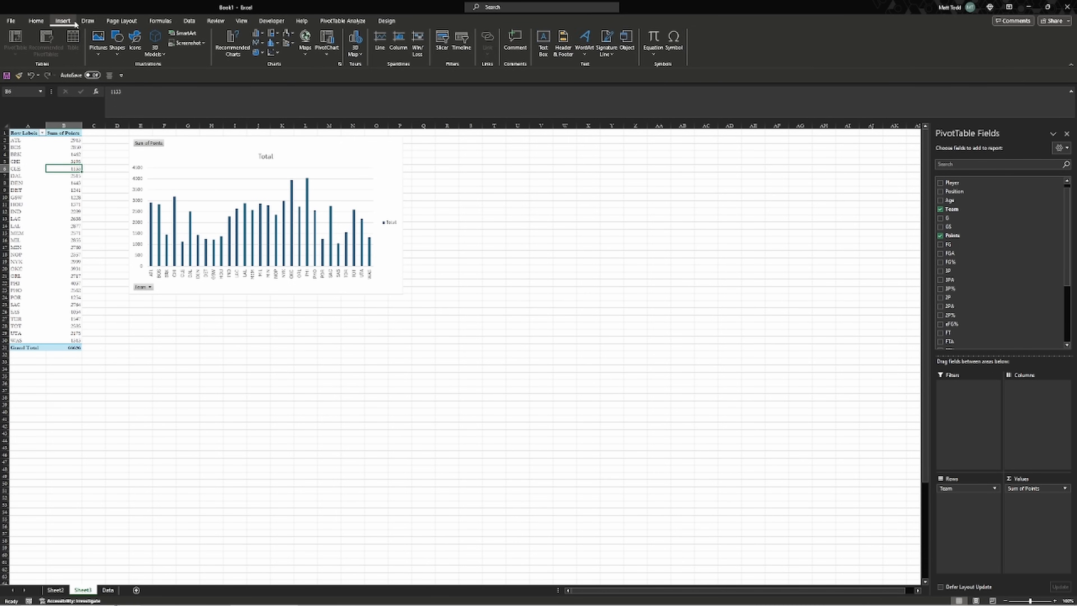
left_click(439, 44)
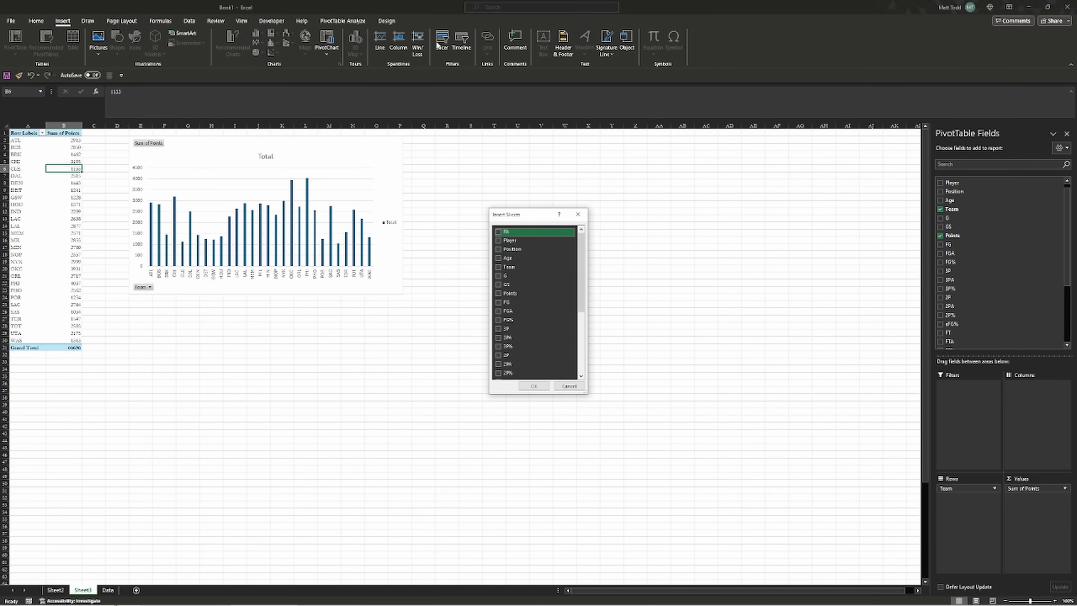
left_click(510, 258)
left_click(510, 249)
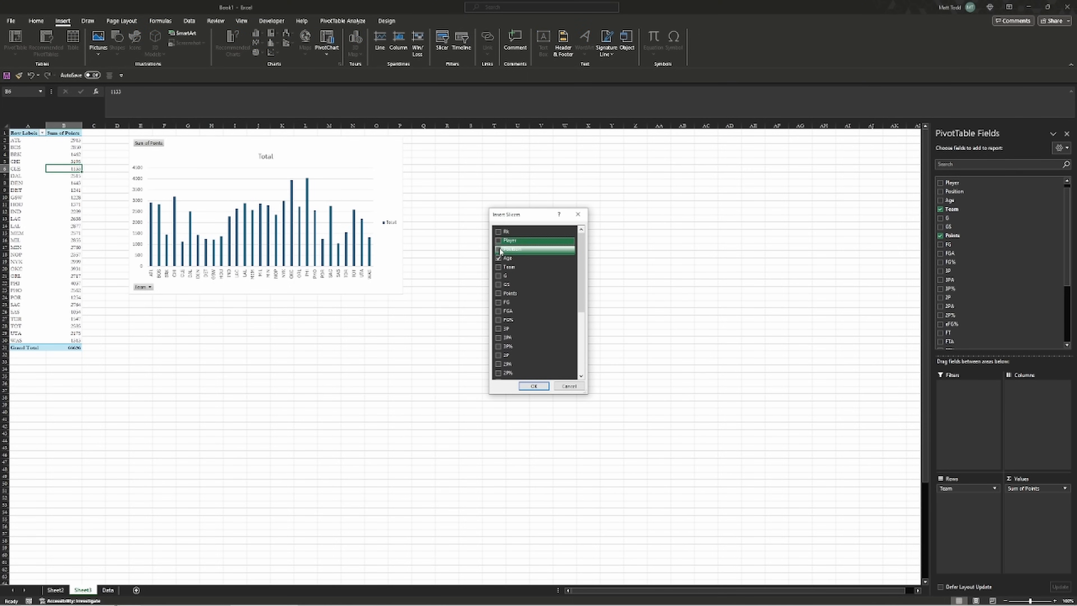
left_click(542, 384)
left_click_drag(444, 293, 185, 311)
left_click_drag(473, 315, 286, 308)
Try position filters C and PF, clear them, then filter to age 21
left_click(75, 225)
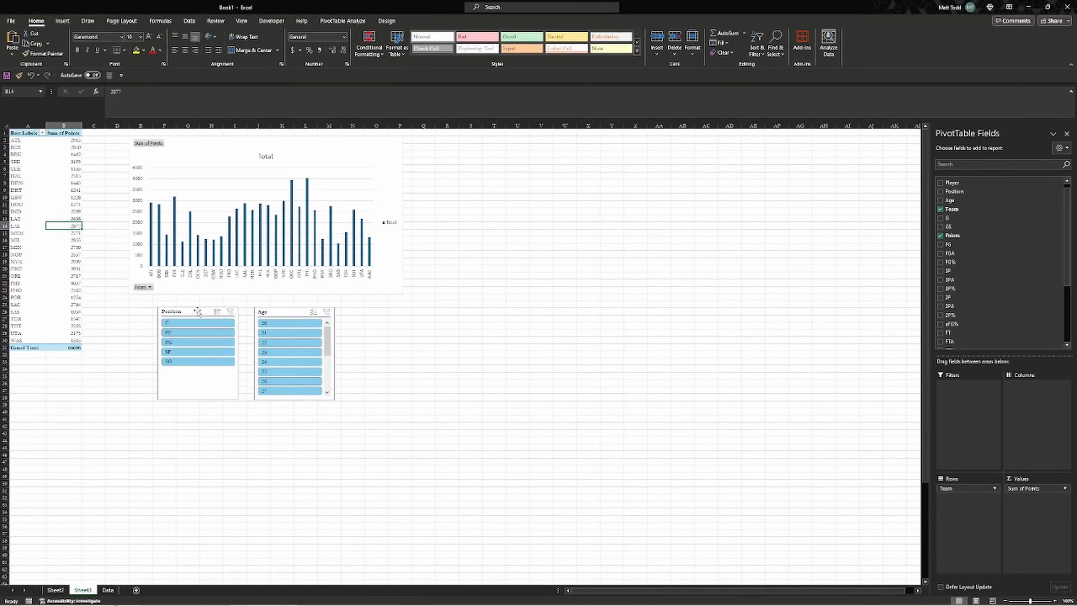
left_click(191, 323)
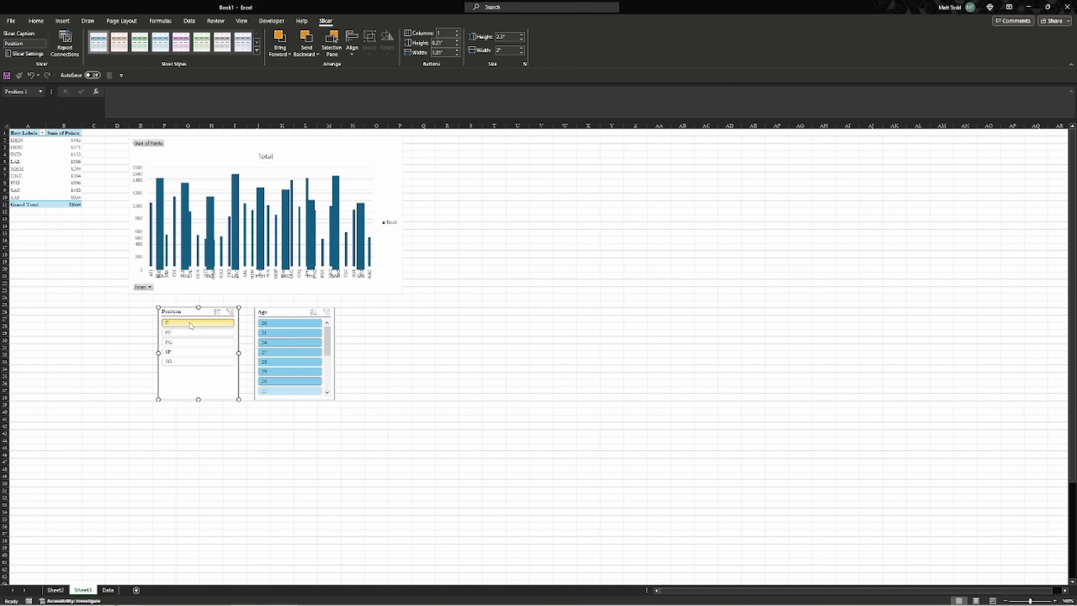
left_click(199, 333)
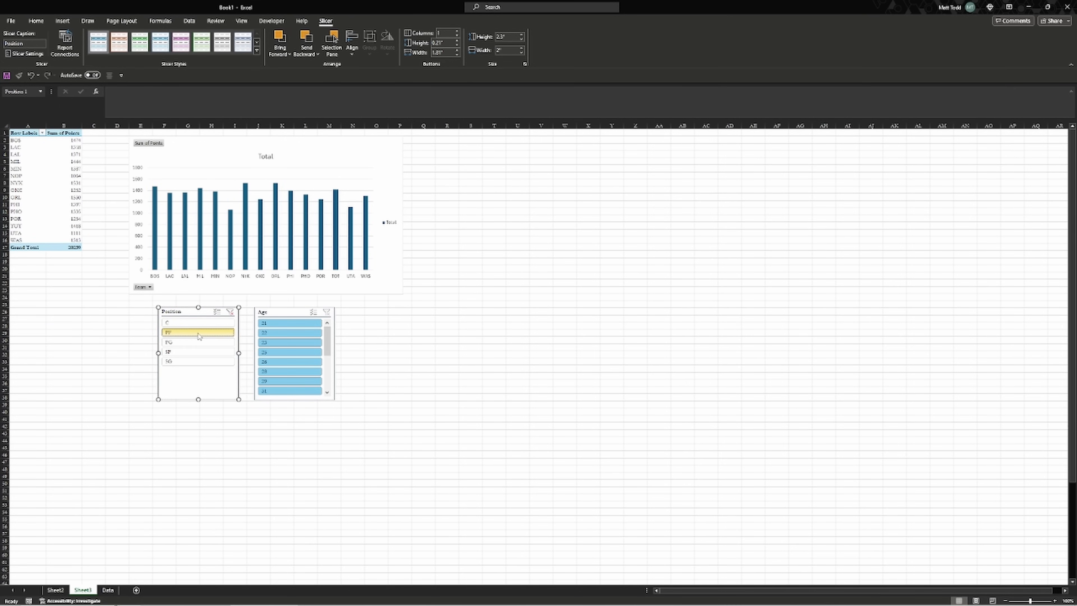
left_click(231, 310)
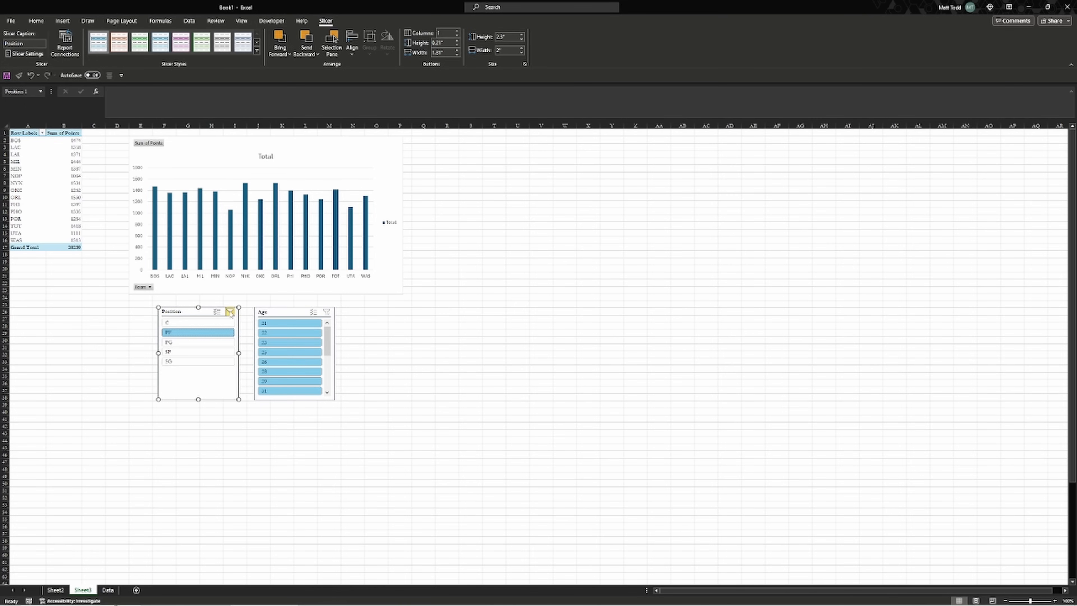
left_click(290, 333)
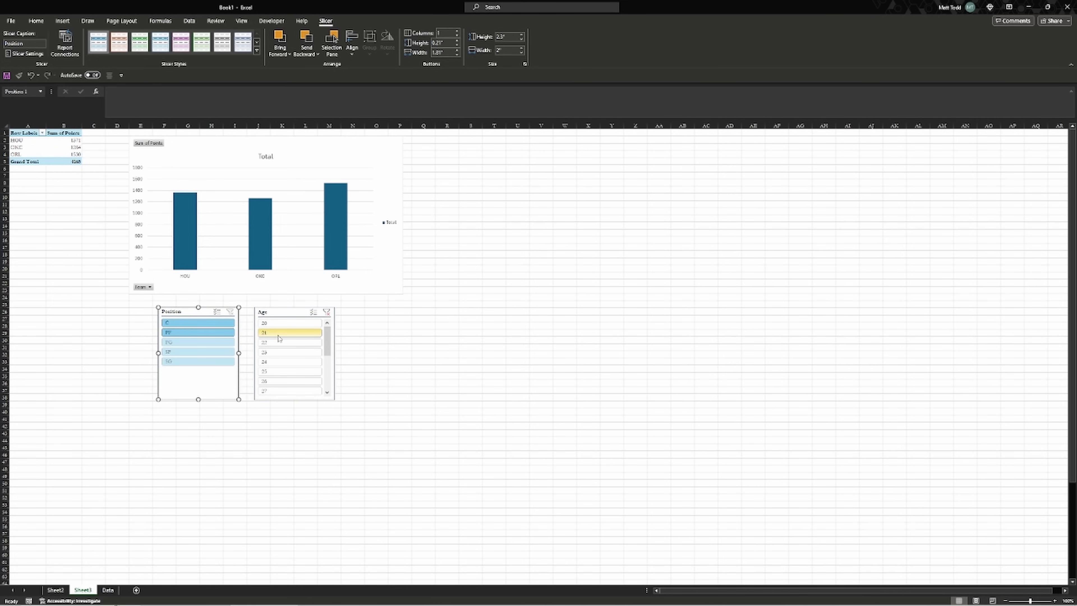
left_click(244, 319)
left_click(77, 161)
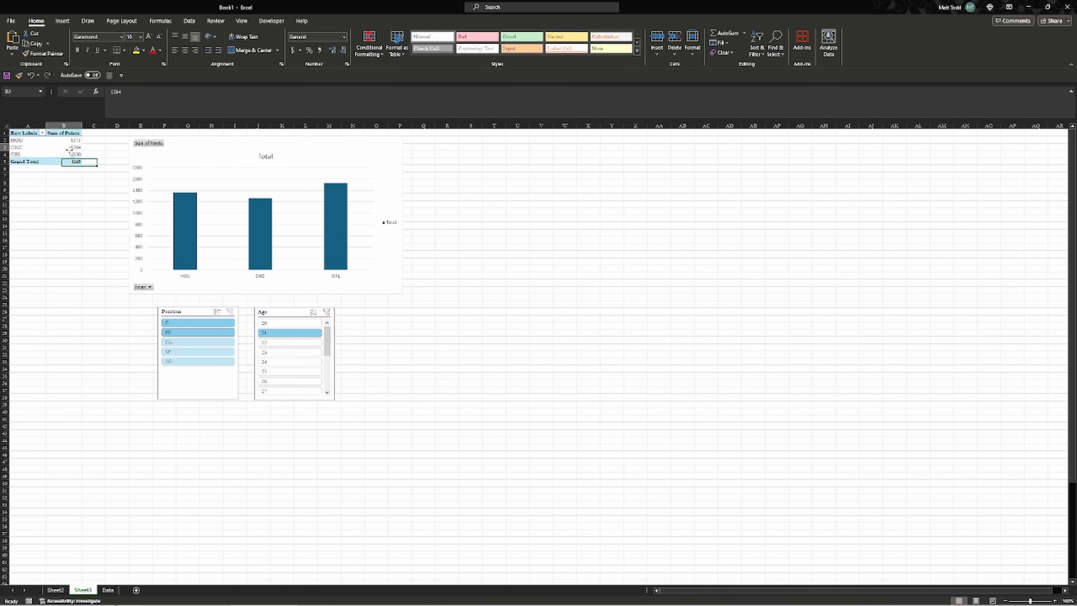
On the Data sheet, leave the pivot table and select cell AG11 under the Player heading
left_click(98, 154)
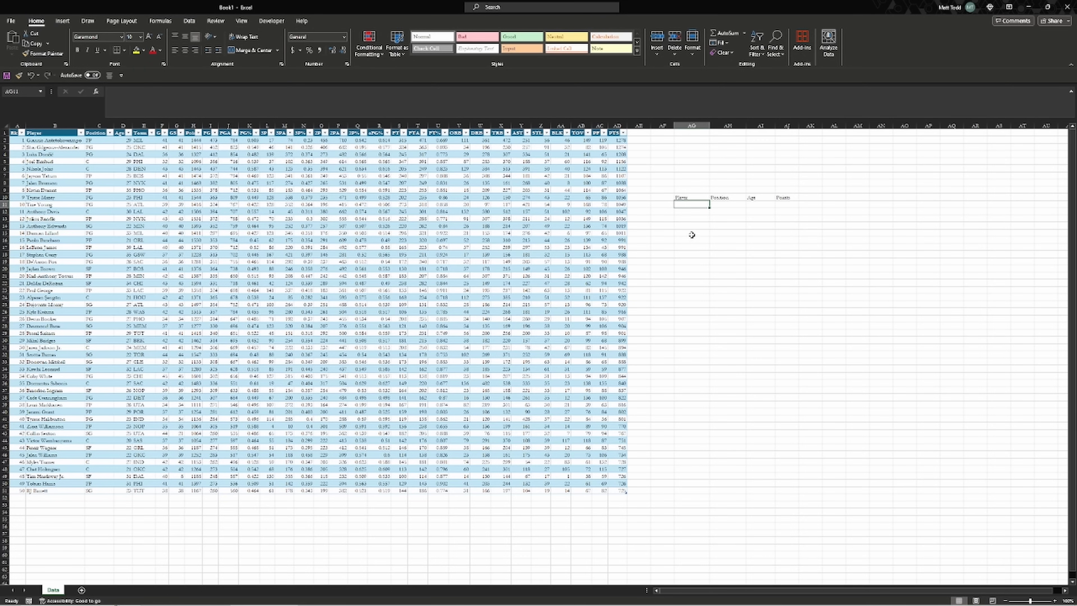
left_click(69, 155)
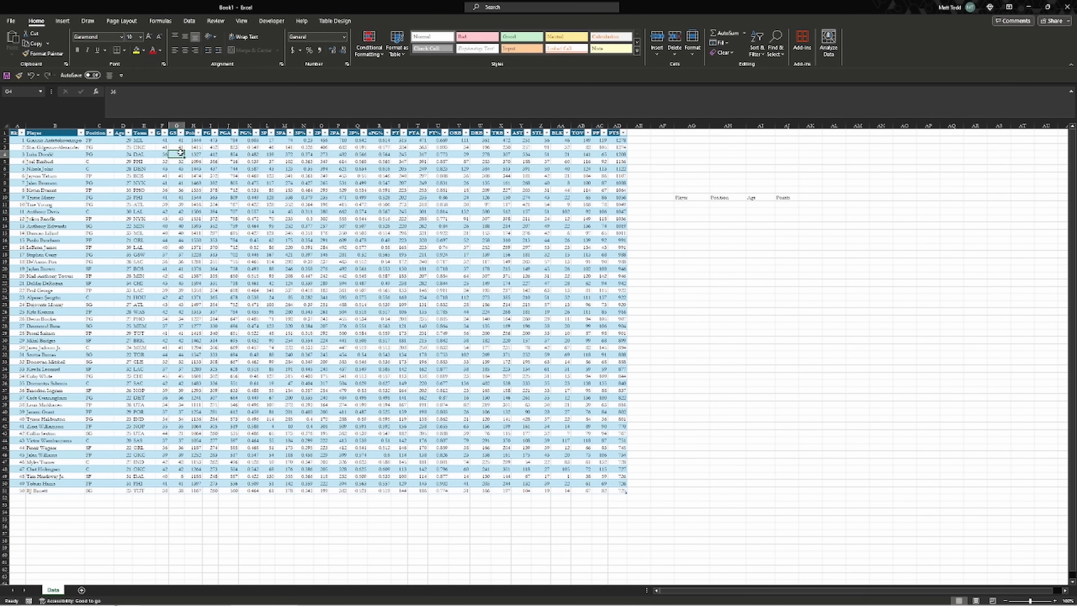
left_click(193, 161)
left_click(196, 155)
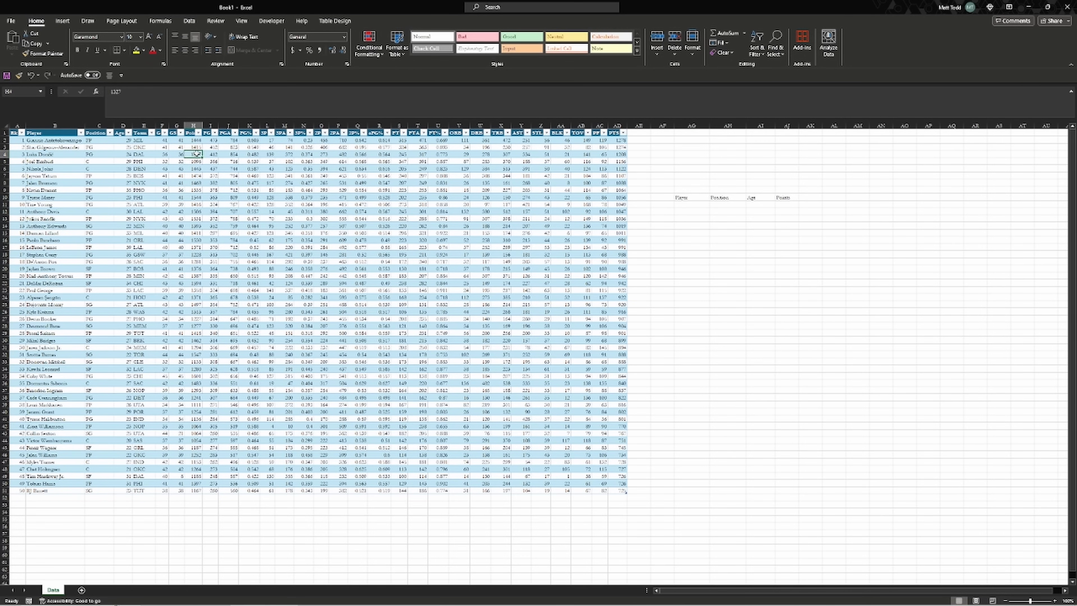
left_click(690, 204)
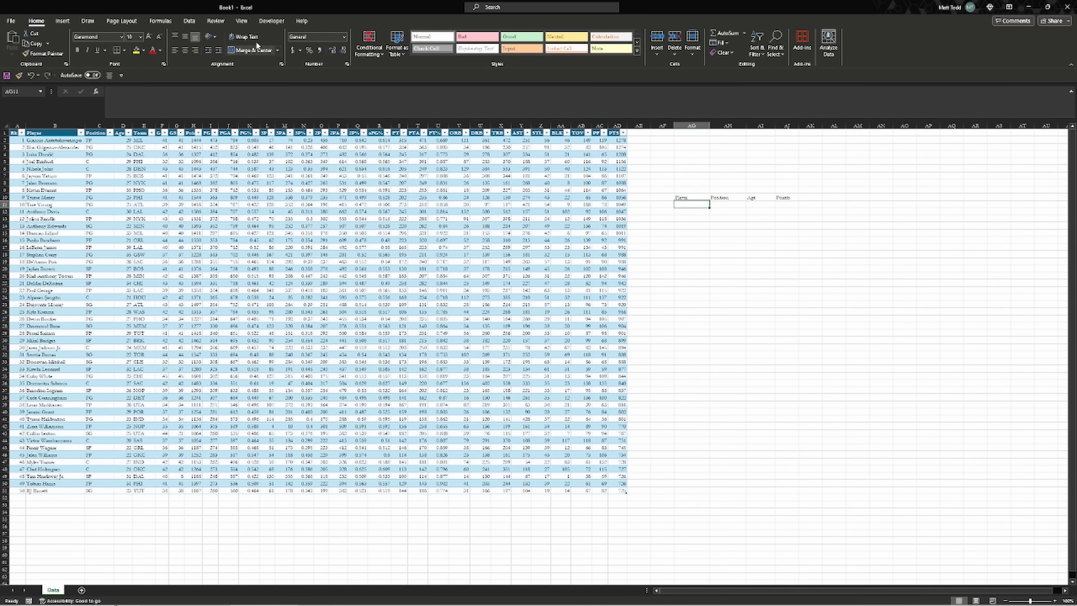
left_click(189, 20)
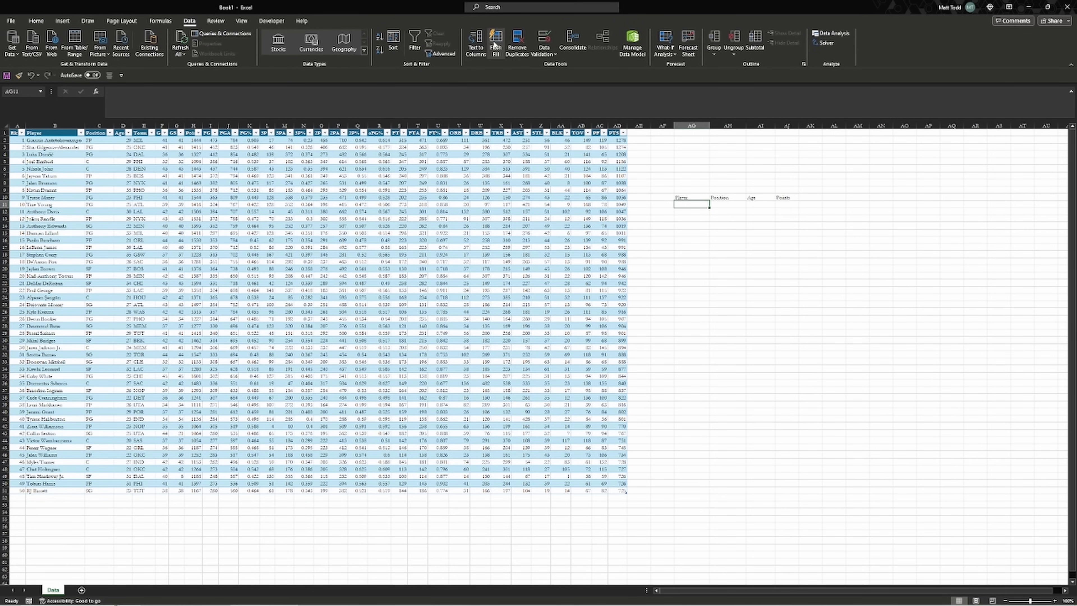
Add a List data validation to AG11 with source $B$2:$B$49 (the player names)
left_click(545, 52)
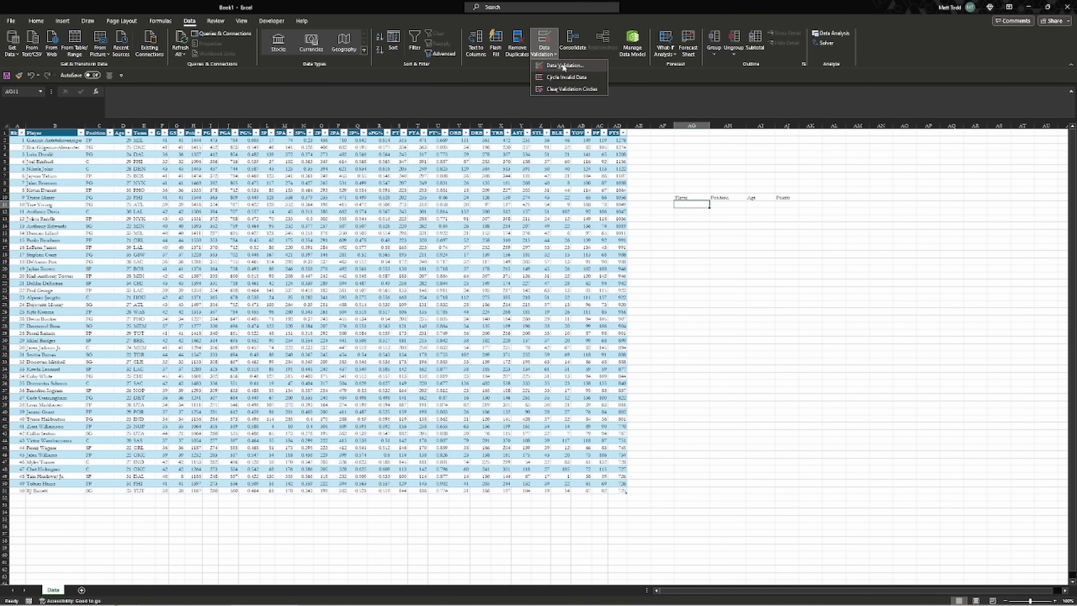
left_click(563, 66)
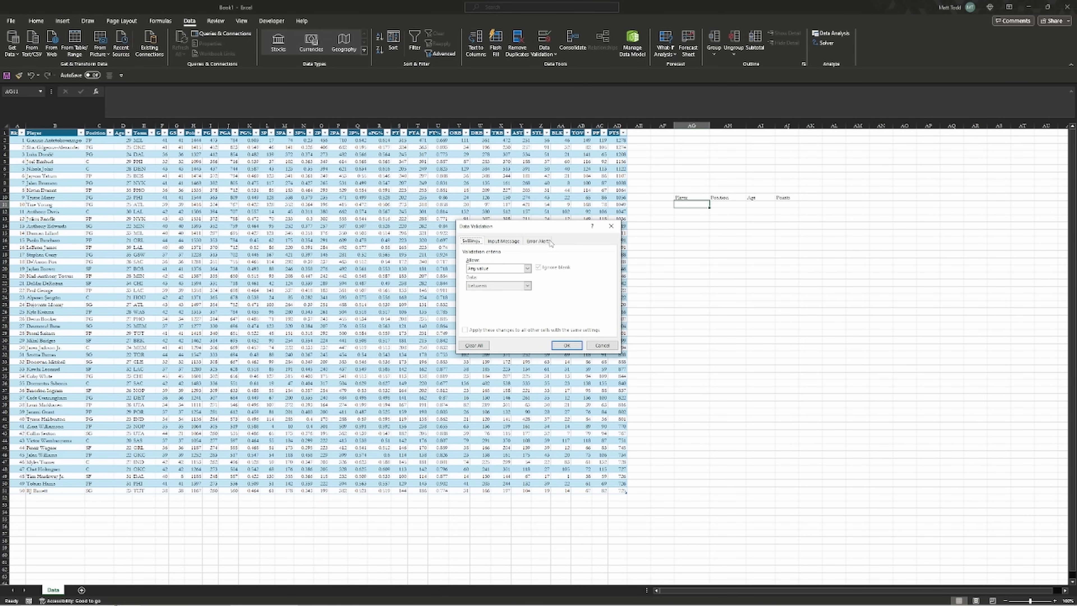
left_click(505, 272)
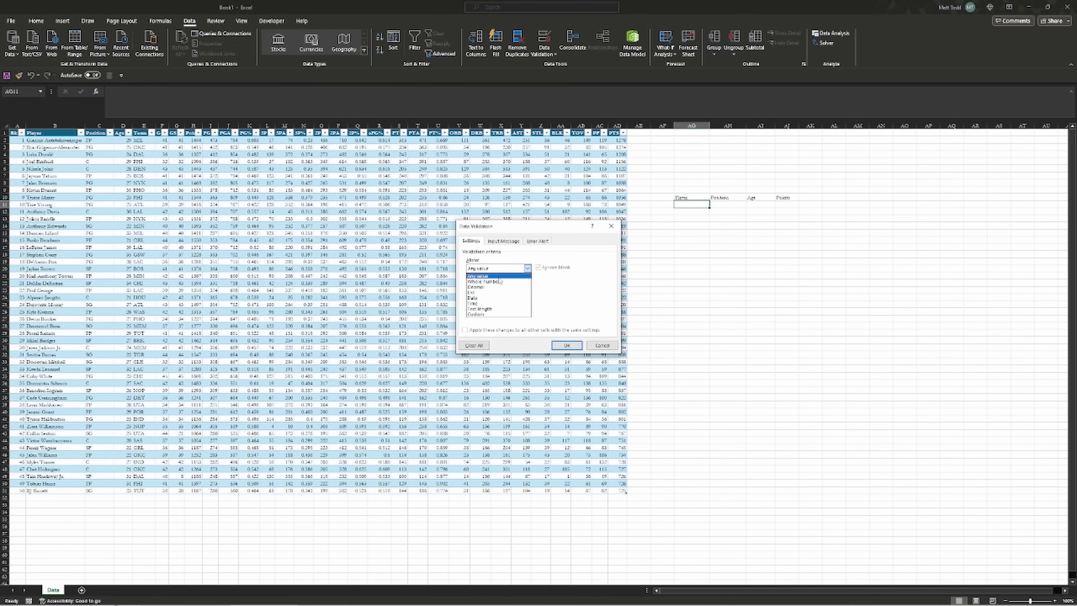
left_click(494, 293)
left_click(496, 301)
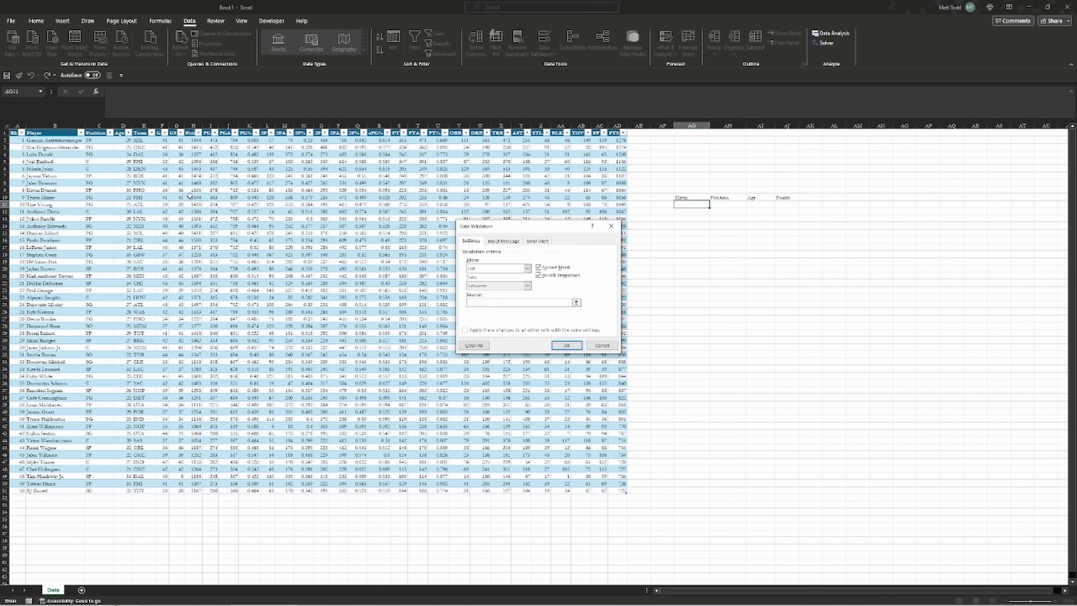
left_click_drag(59, 140, 42, 484)
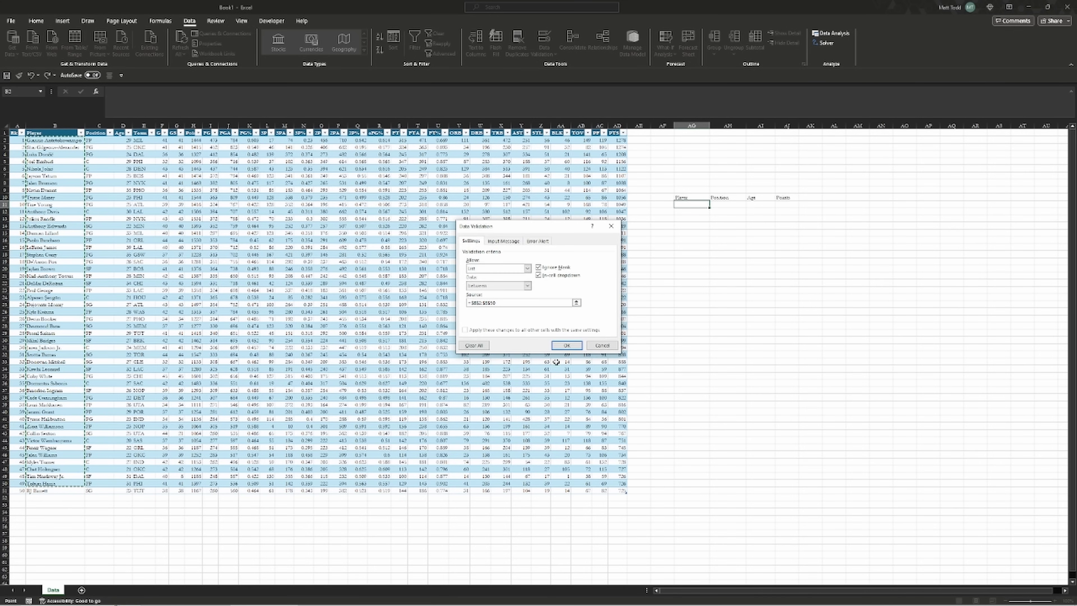
left_click(567, 345)
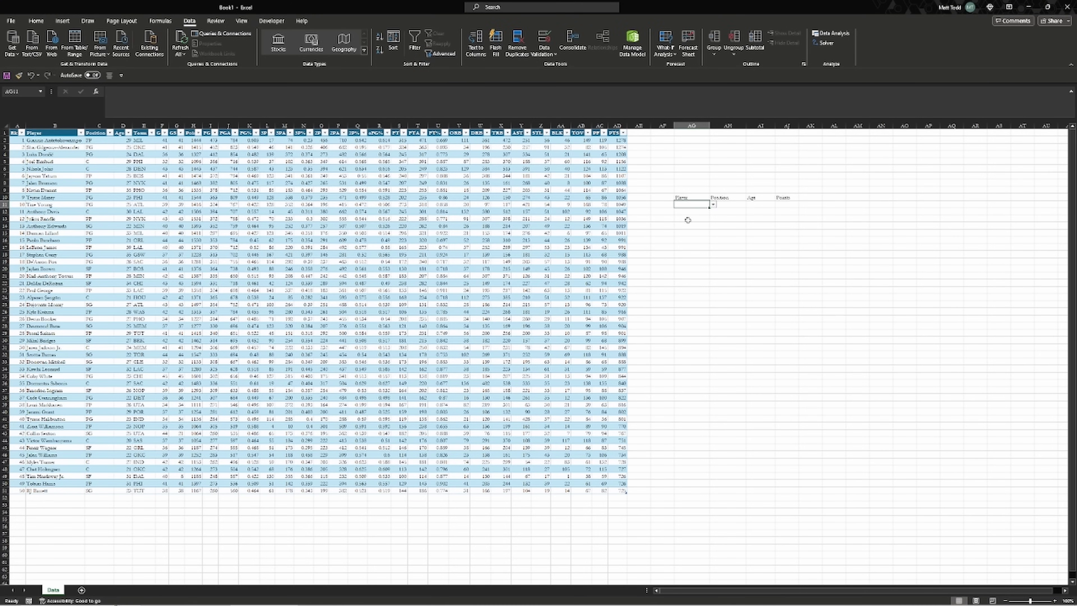
Check AG11's new dropdown, then enter a player by typing 'kev' and accepting the suggestion
left_click(713, 205)
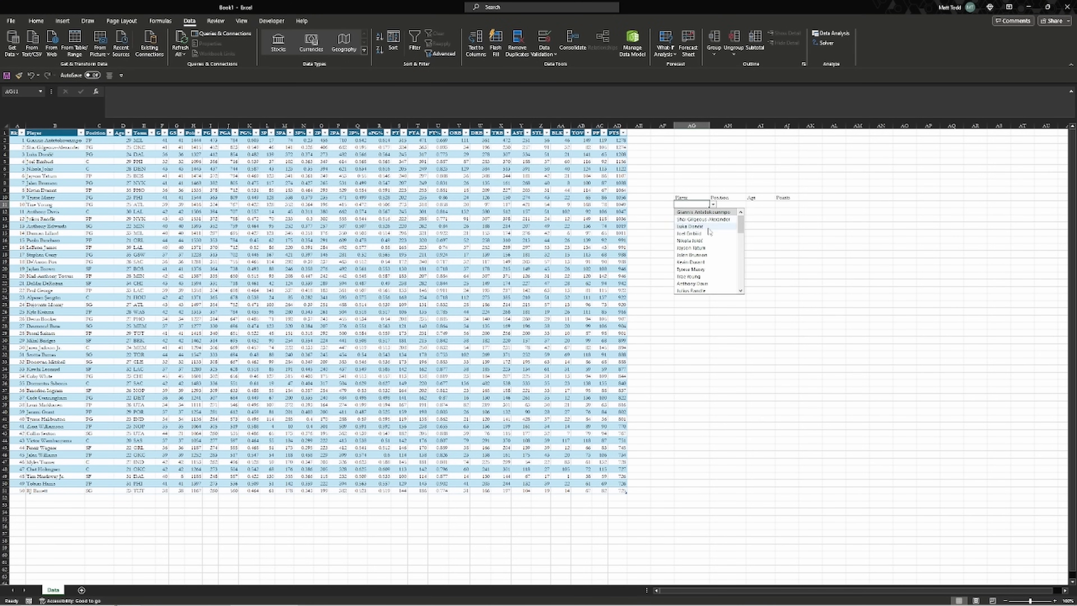
scroll(710, 232, "down", 5)
scroll(709, 231, "up", 4)
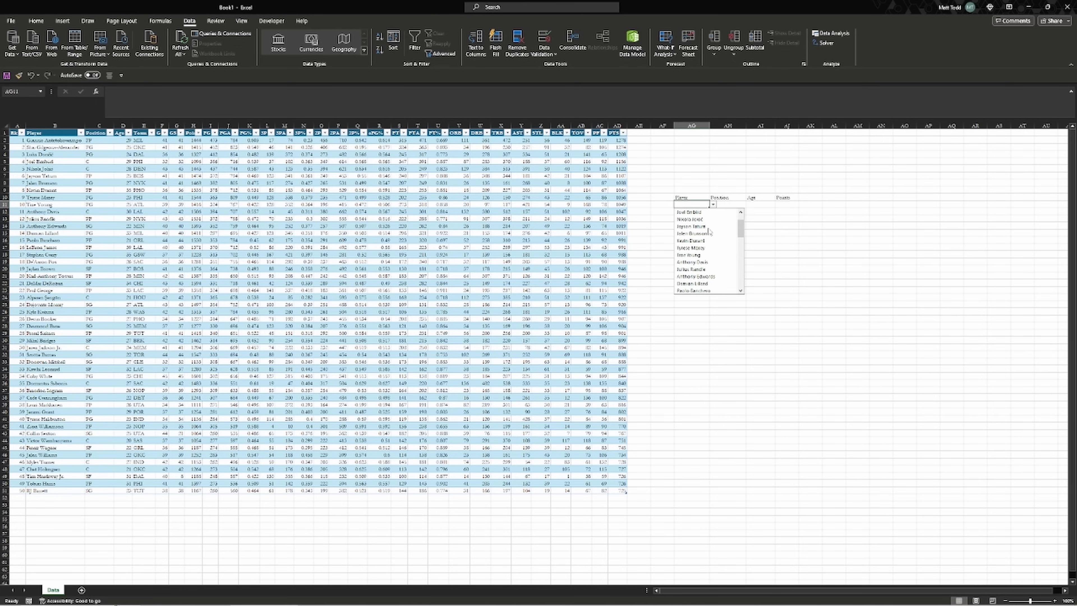
key("Escape")
type("kev")
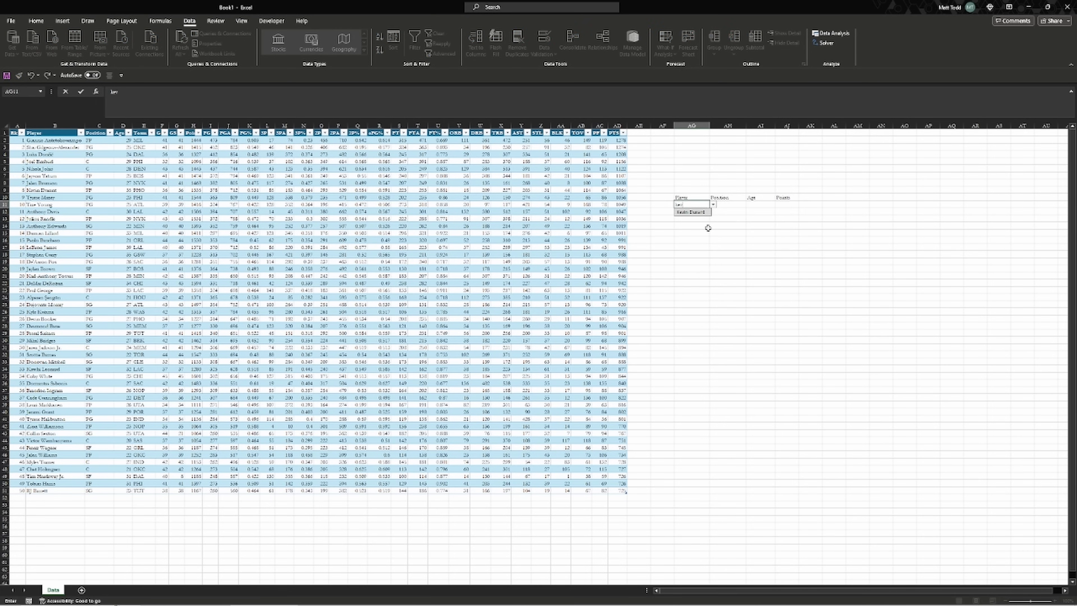
key("Down")
key("Return")
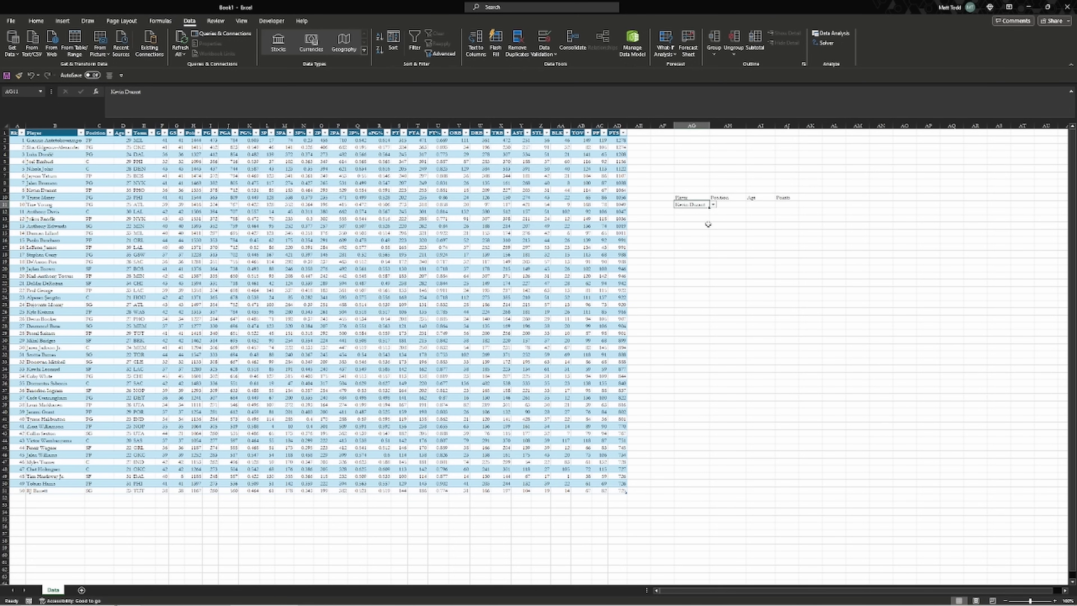
Type 'dam' in AG11, then pick a different player from its dropdown list
left_click(713, 205)
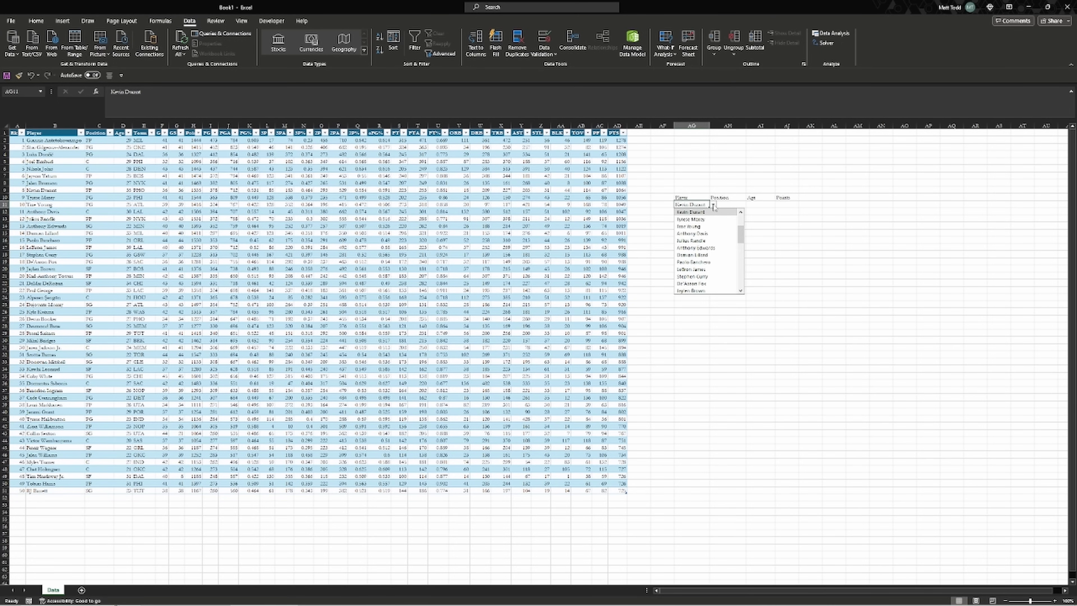
type("dam")
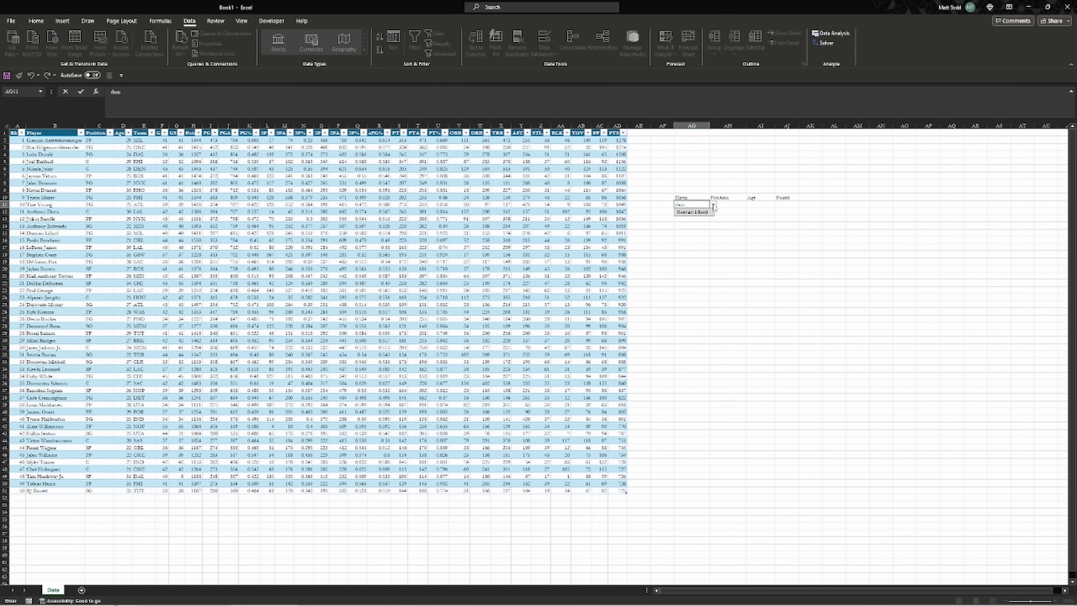
key("Return")
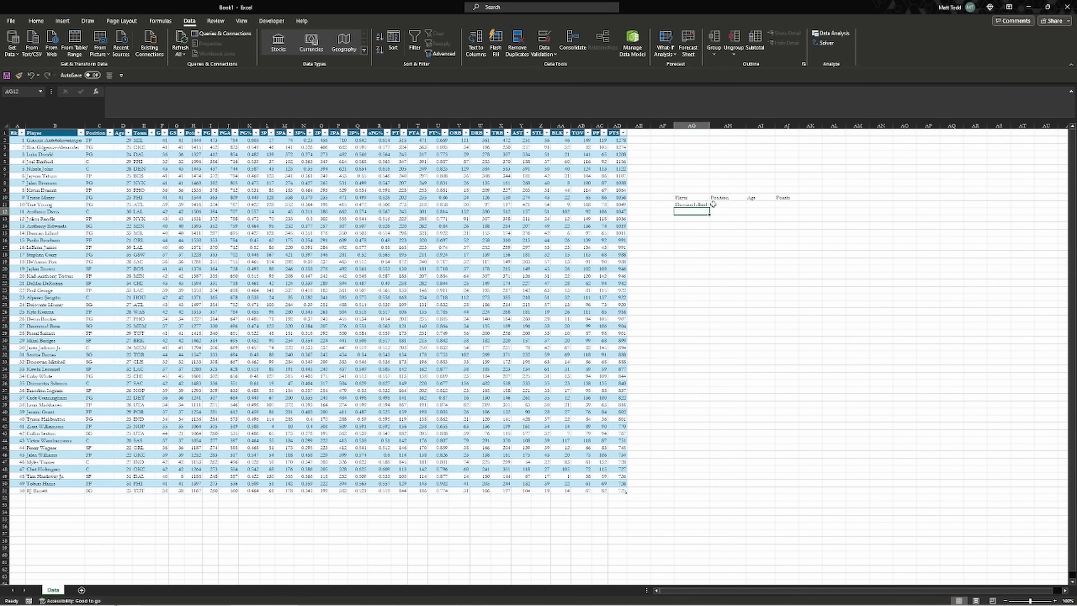
left_click(704, 204)
left_click(713, 205)
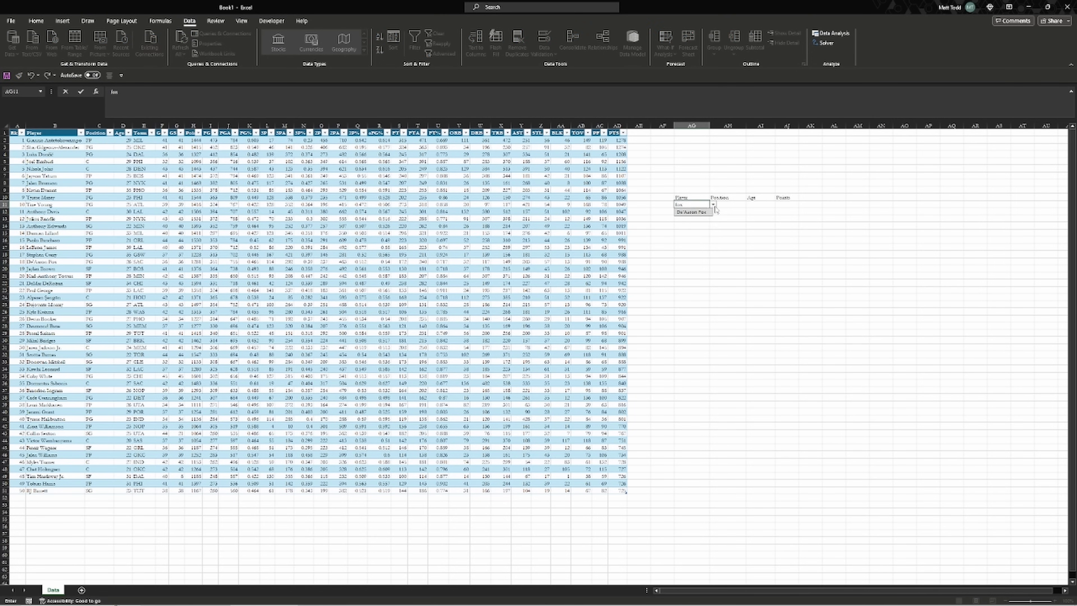
left_click(708, 212)
left_click(718, 206)
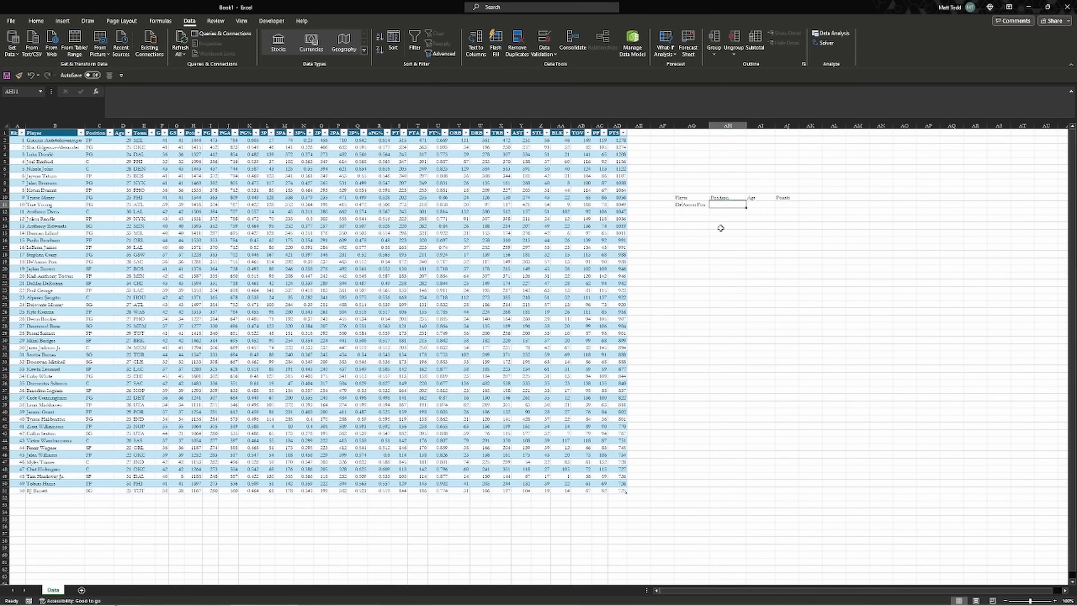
Begin a =VLOOKUP( formula in AH11 using AG11 as the lookup value
type("=")
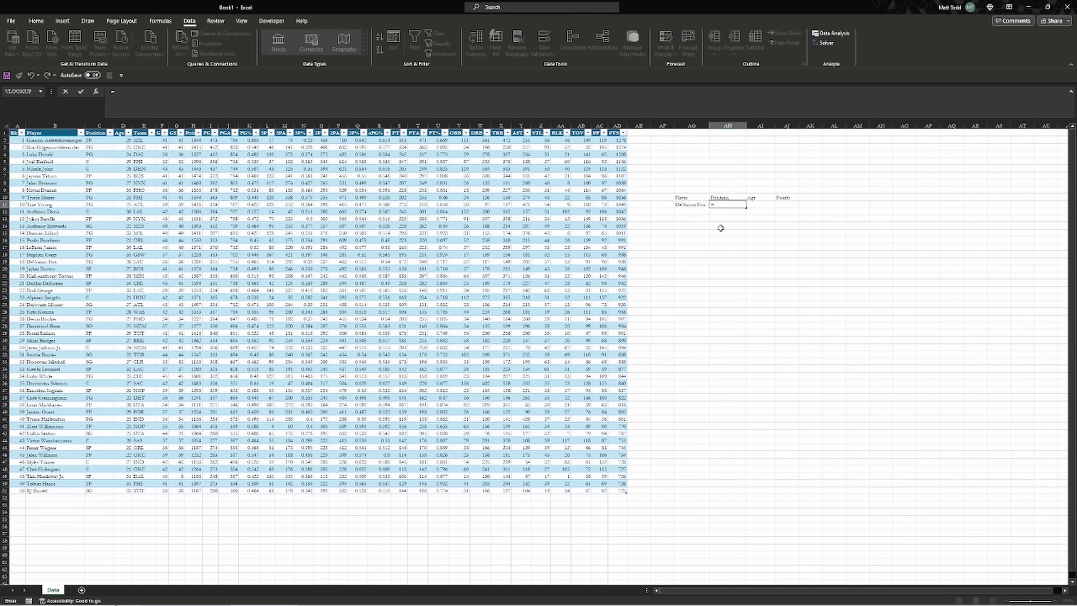
type("vl")
key("Tab")
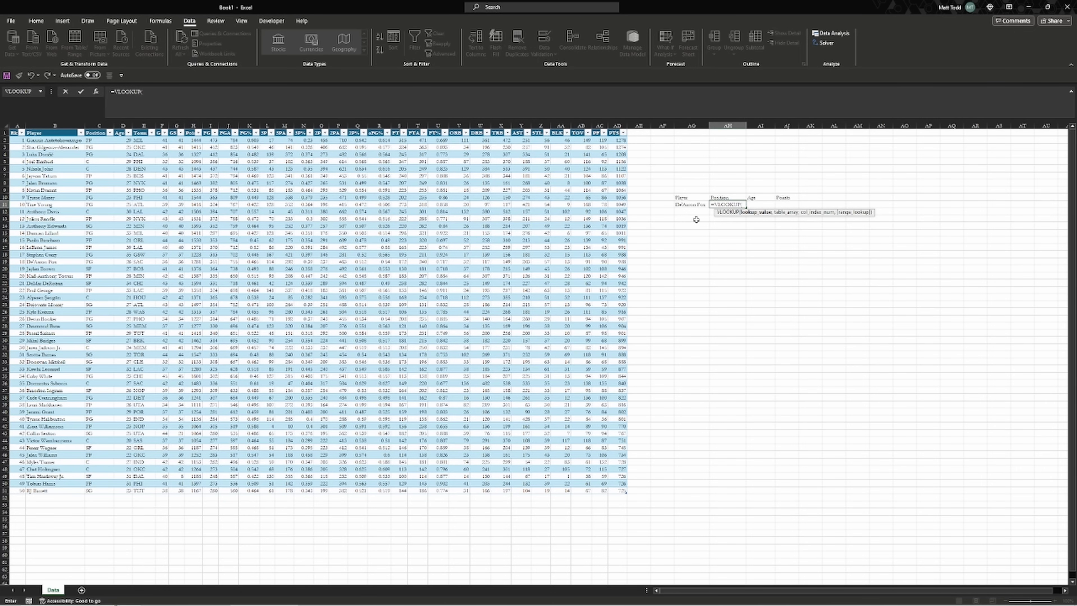
left_click(696, 204)
type(",")
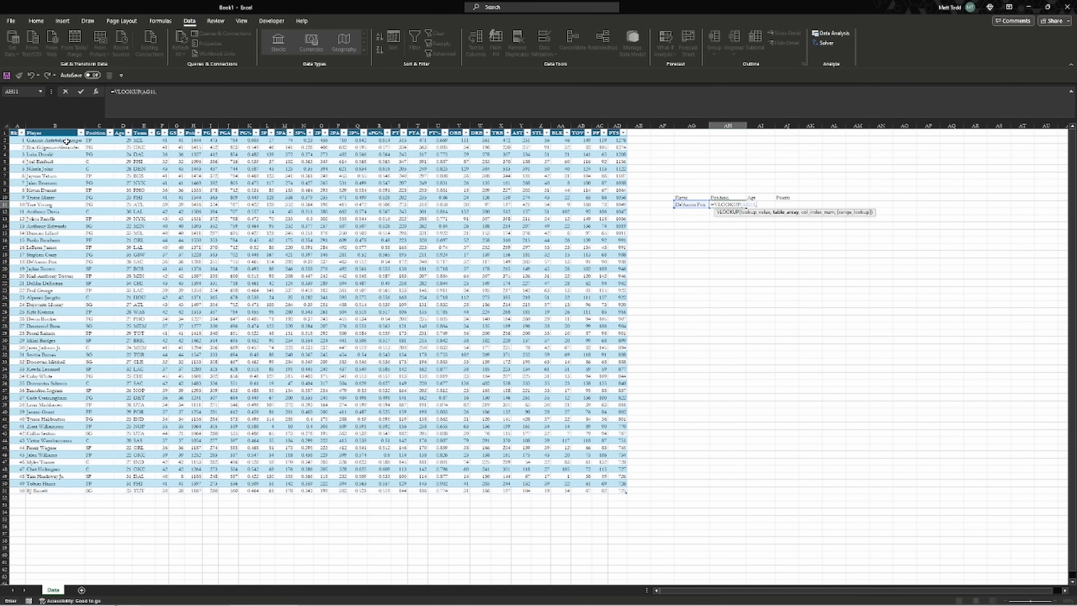
Complete the VLOOKUP with Table1[[Player]:[PTS]], column 2, exact match 0, returning PG
left_click_drag(67, 141, 613, 487)
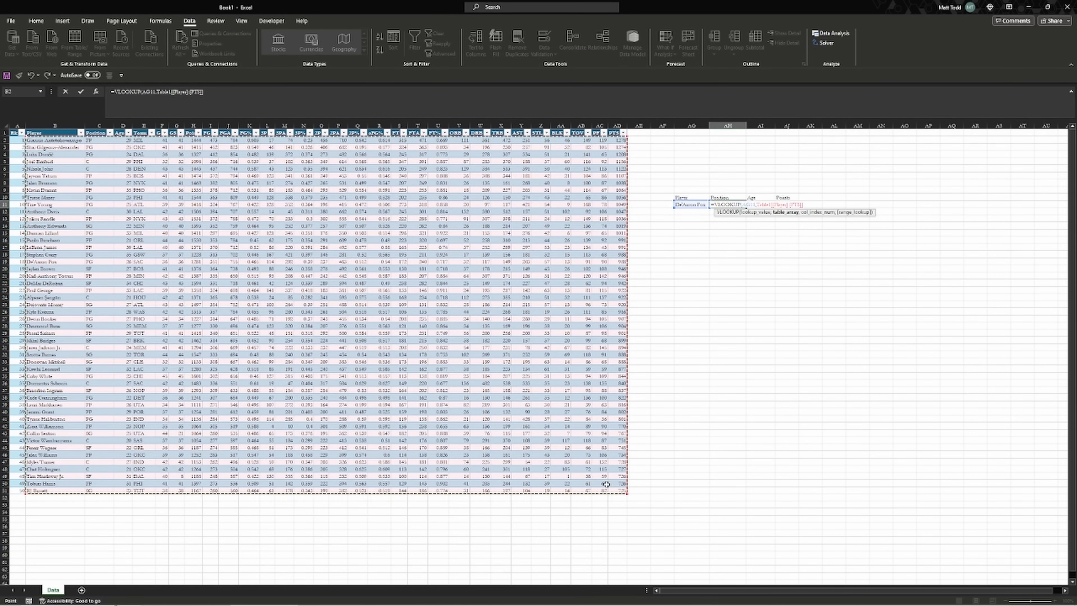
type(",2")
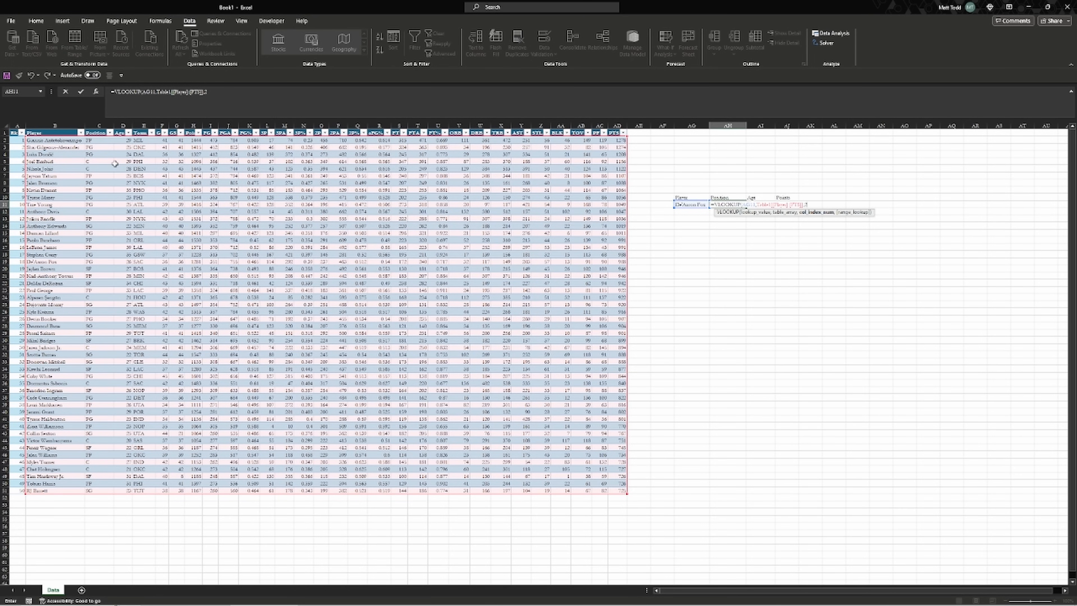
type(",0")
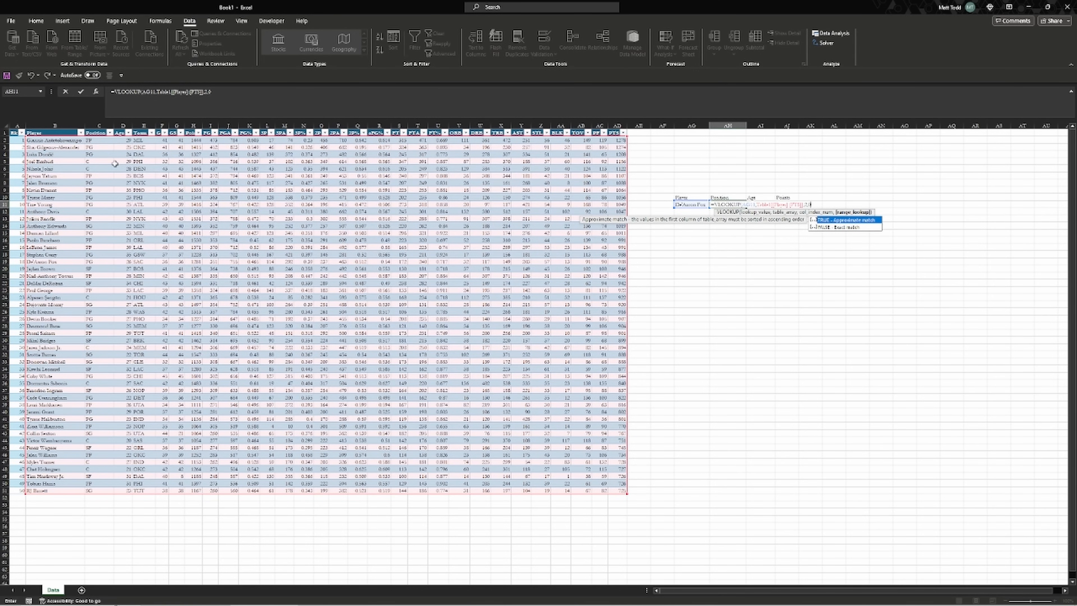
type(")")
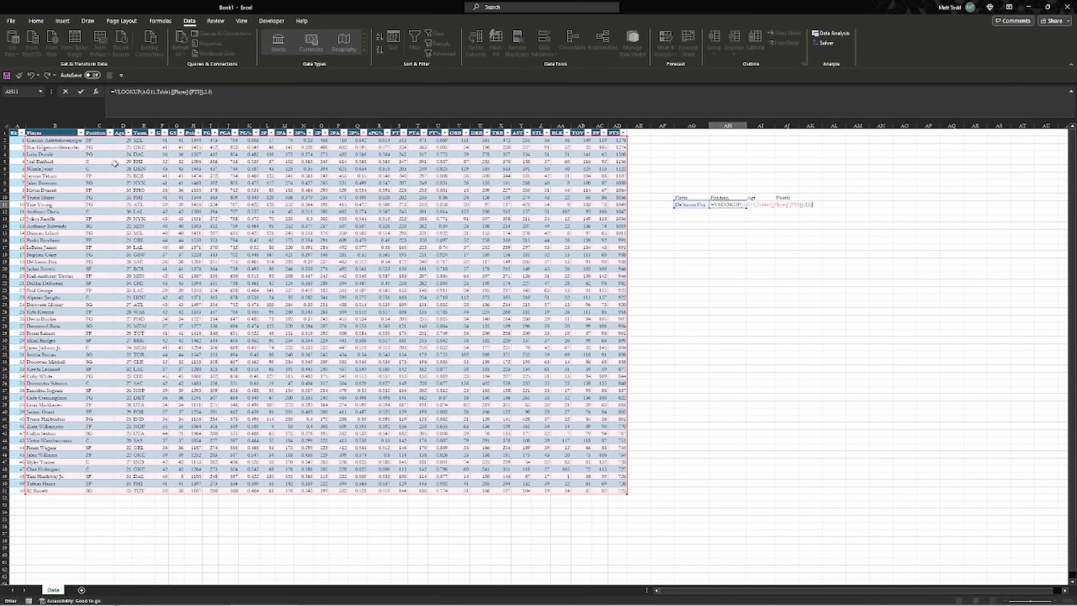
key("Return")
key("Up")
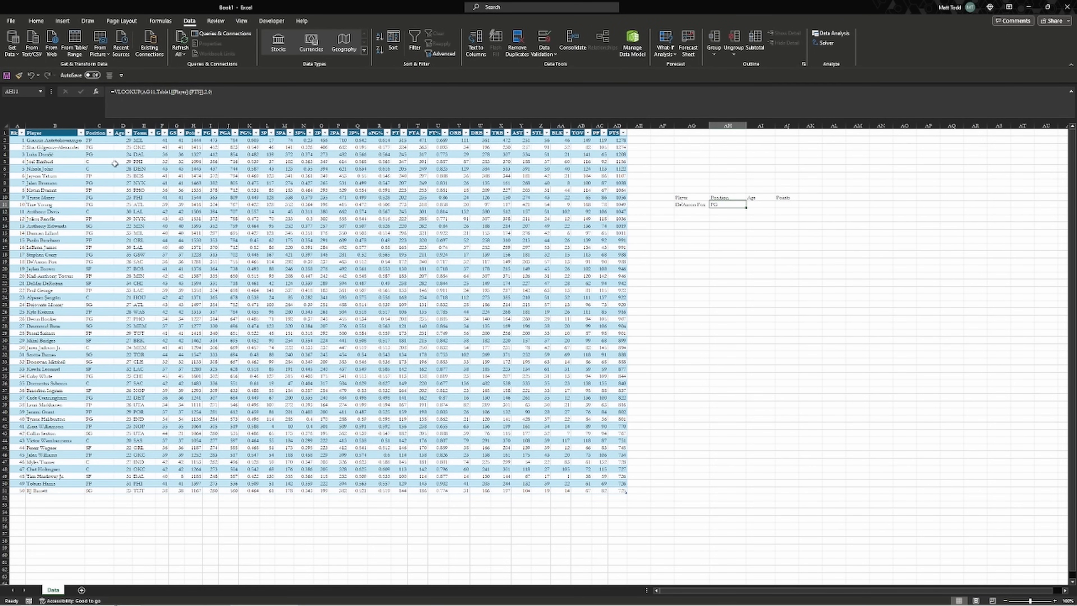
Use Find to locate the player 'fox' in the table and view their position
left_click(63, 167)
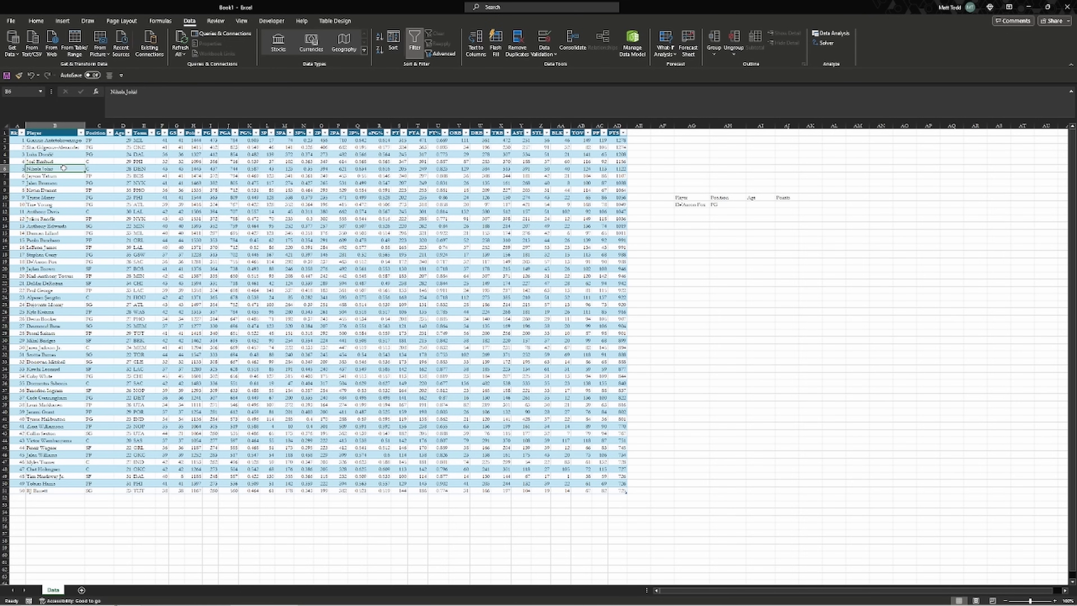
key("ctrl+f")
type("fox")
key("Return")
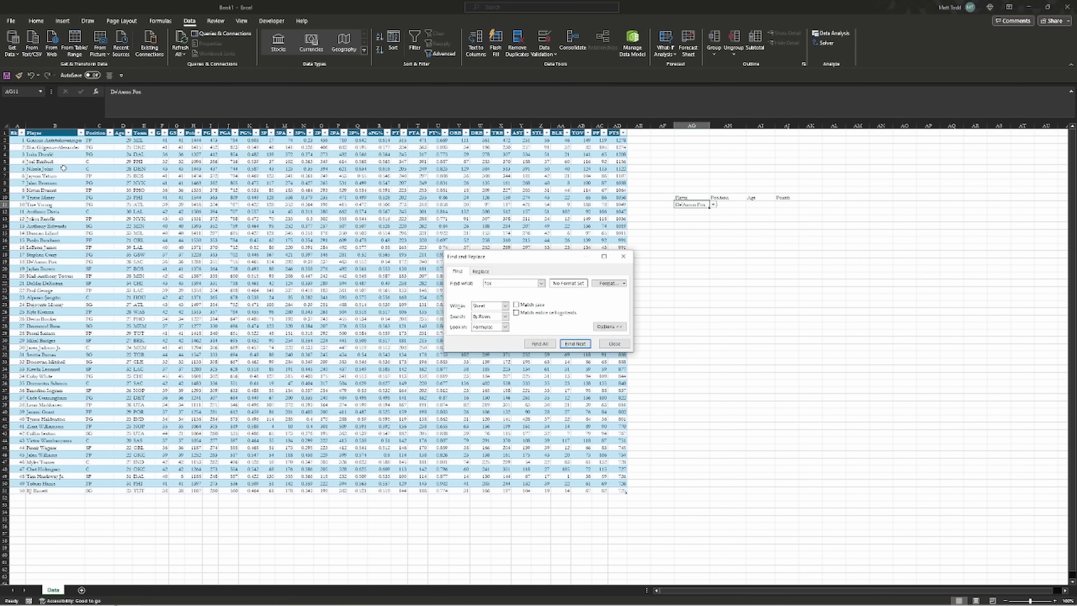
key("Return")
key("Escape")
key("shift+Right")
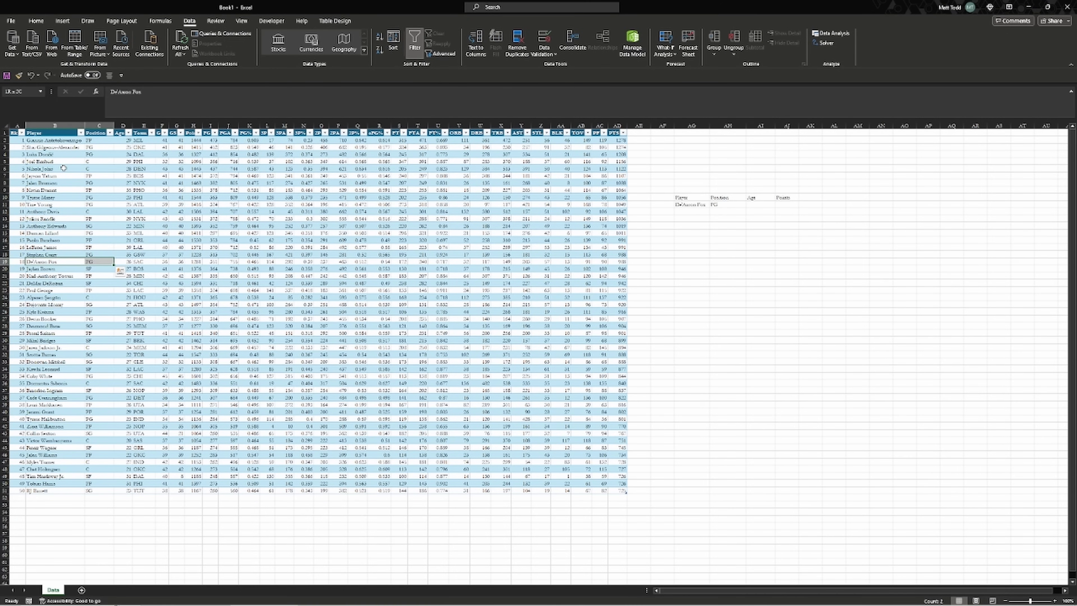
left_click(126, 167)
Choose a different player in AG11's dropdown so the Position lookup returns PF
left_click(678, 219)
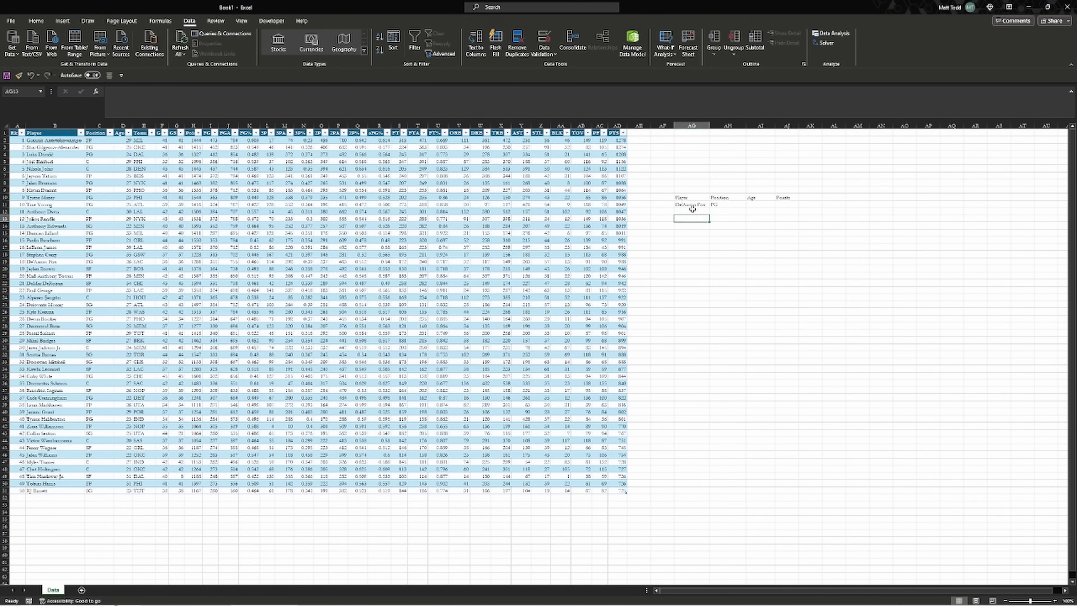
left_click(692, 206)
left_click(712, 205)
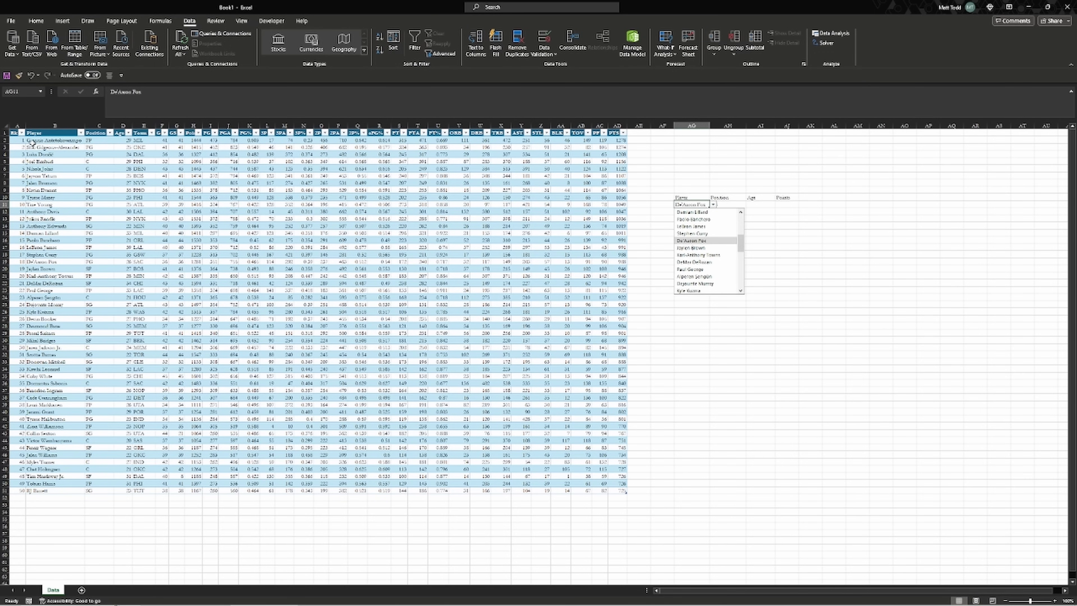
scroll(717, 229, "up", 5)
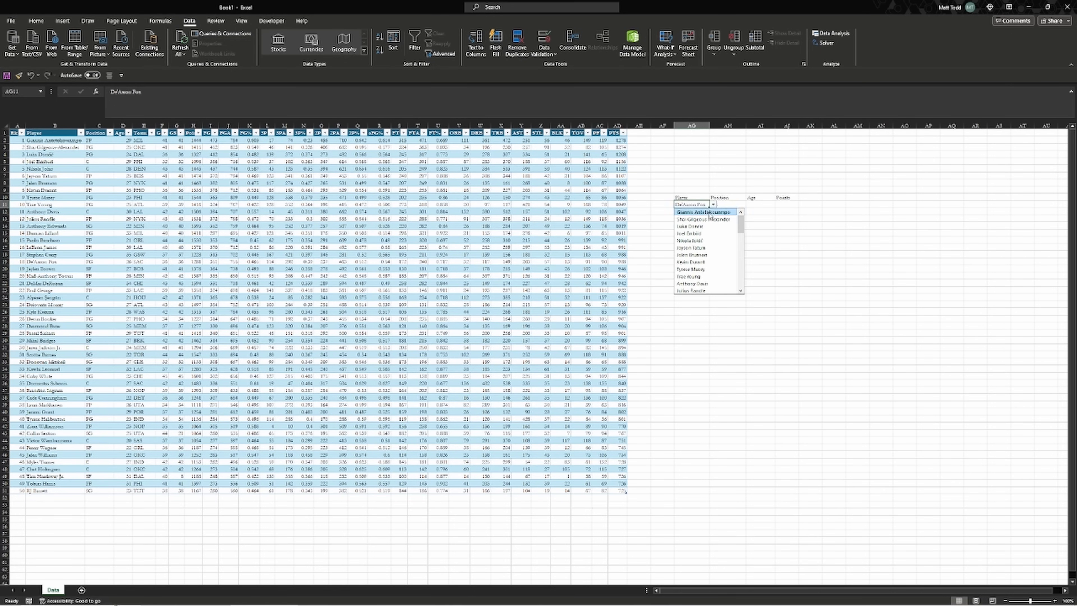
left_click(709, 212)
left_click(721, 205)
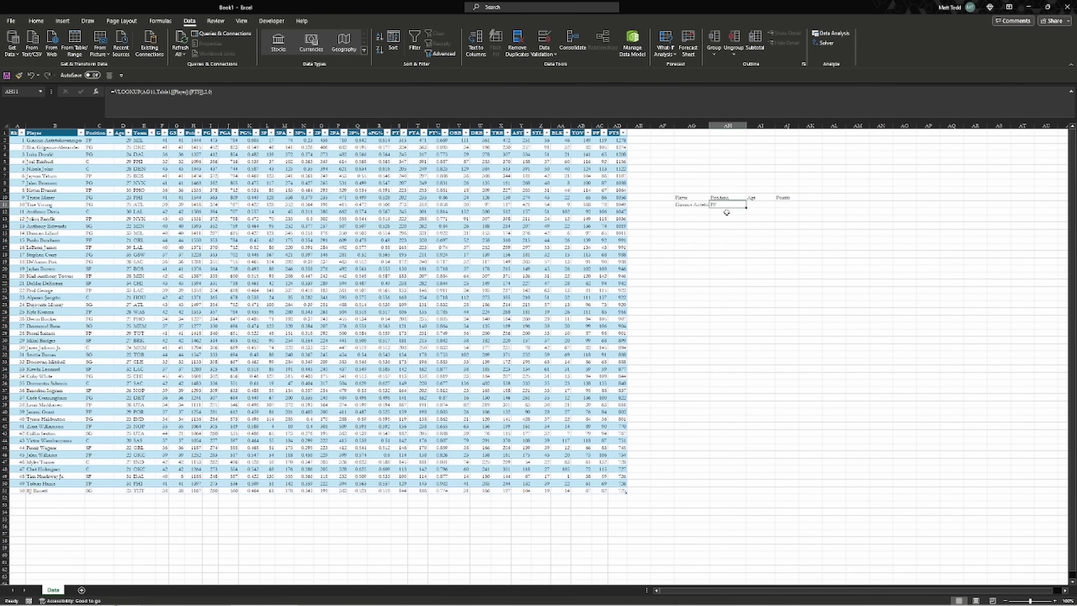
left_click(752, 207)
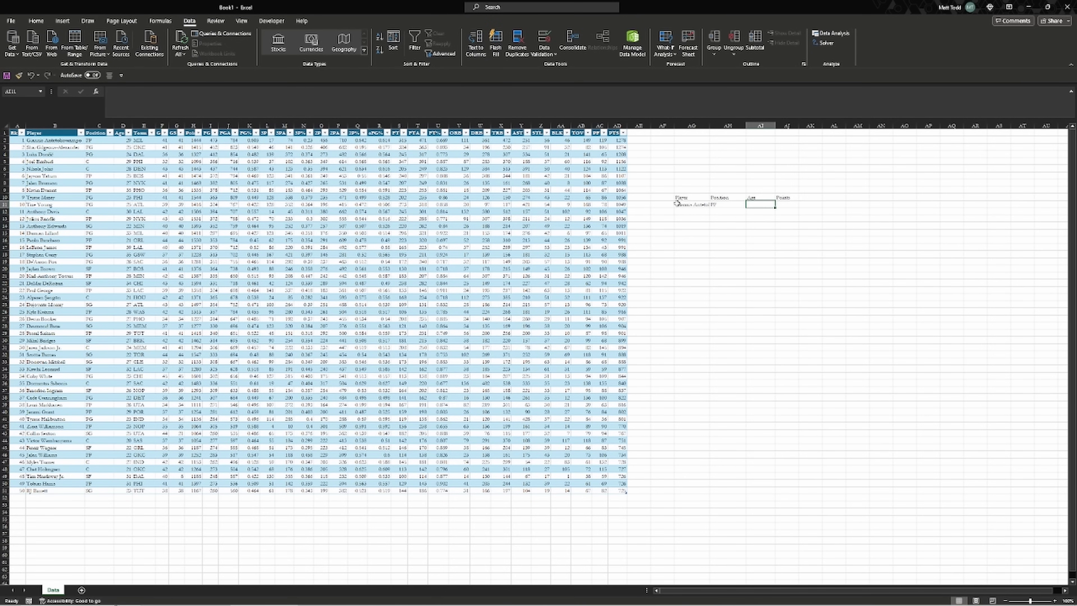
Insert a blank column before the Position column as a test, then undo it
left_click(105, 161)
left_click(100, 128)
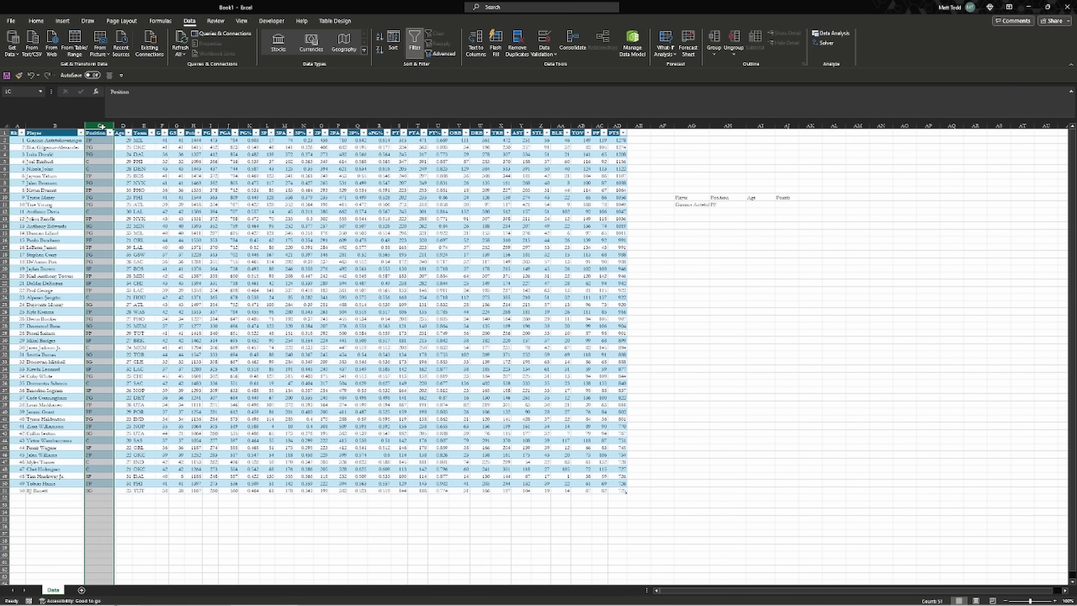
right_click(102, 128)
left_click(128, 209)
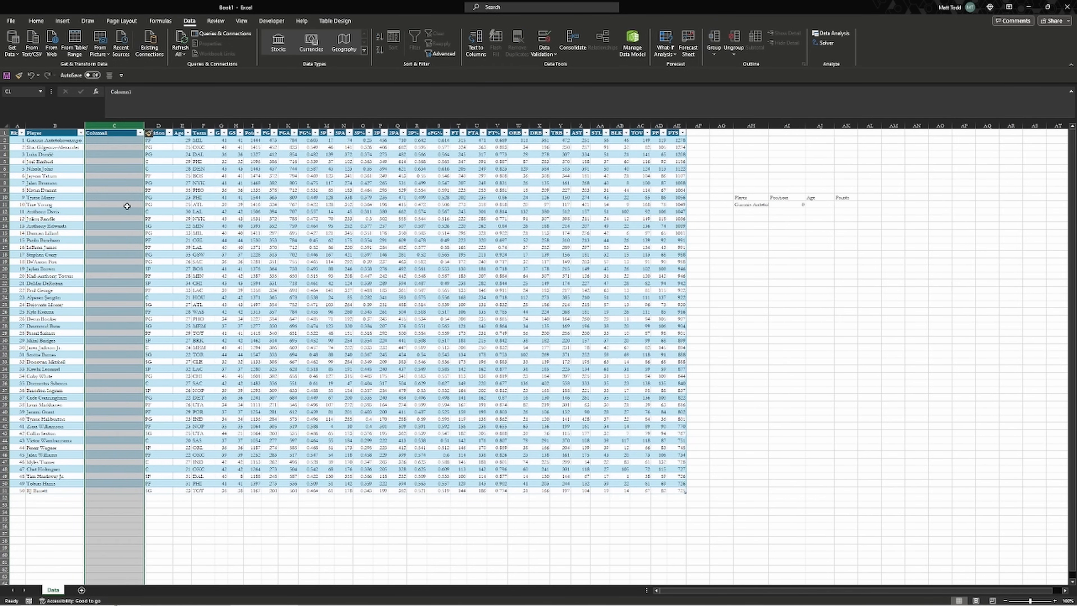
left_click(789, 205)
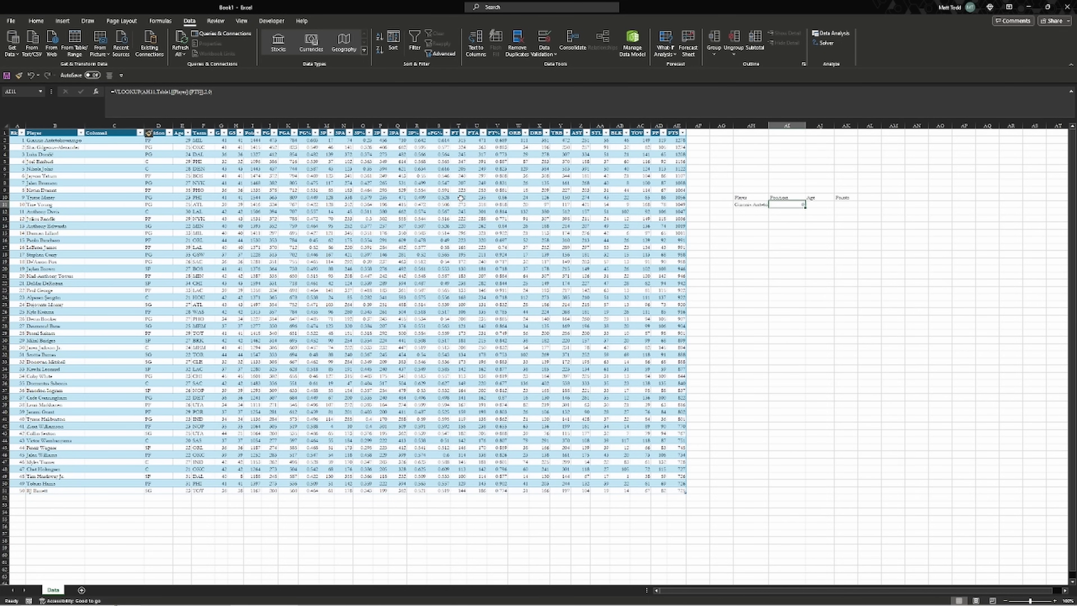
key("ctrl+z")
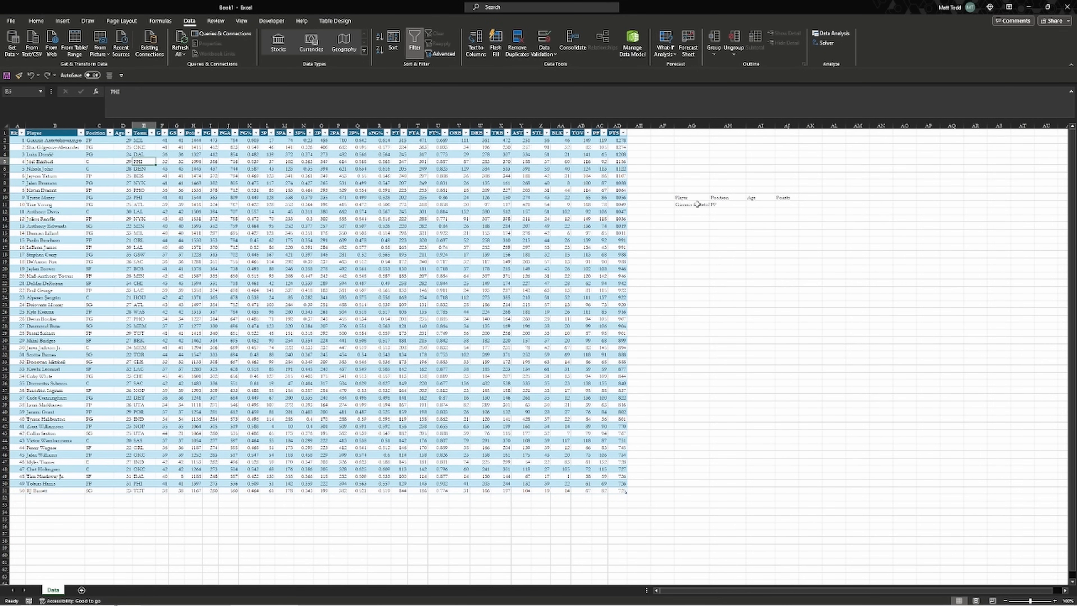
left_click(731, 203)
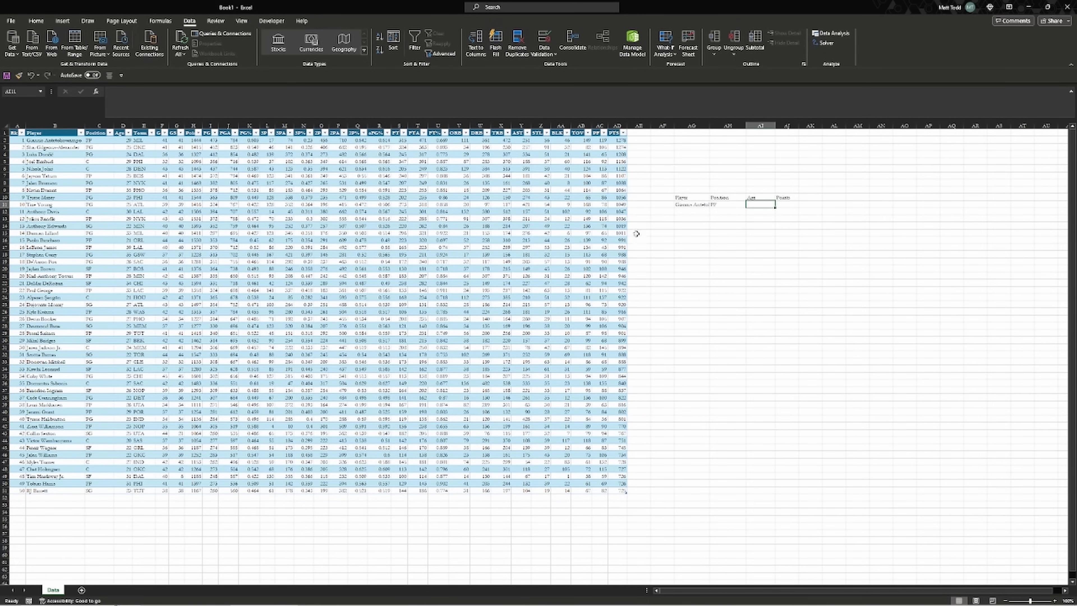
Enter =INDEX(Age column, MATCH(AG11, Player column, 0)) in AI11, returning age 29
type("=INDEX(")
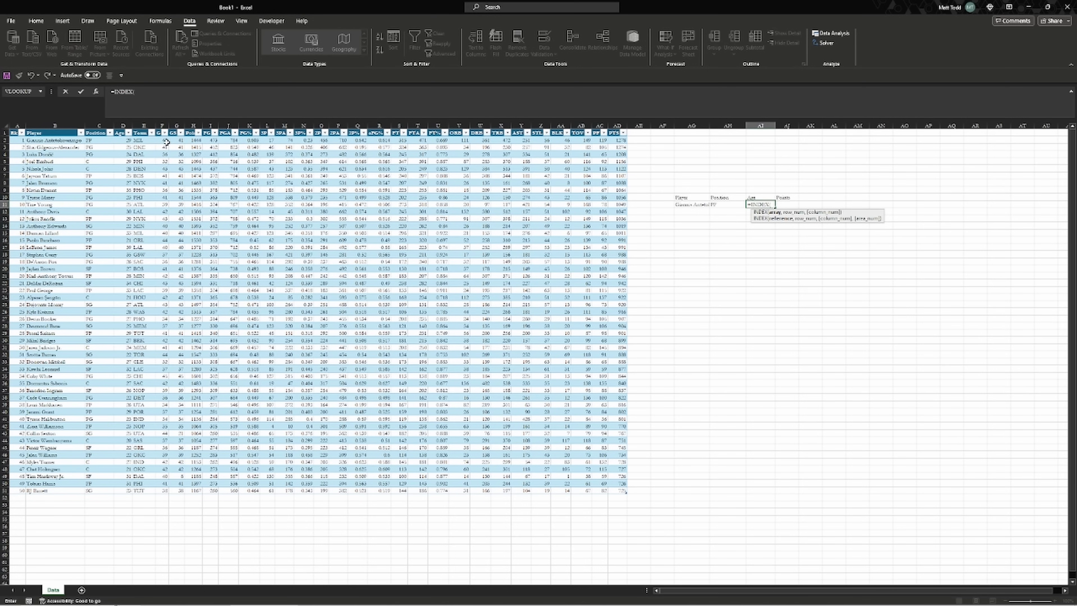
left_click_drag(125, 140, 129, 492)
type(",match")
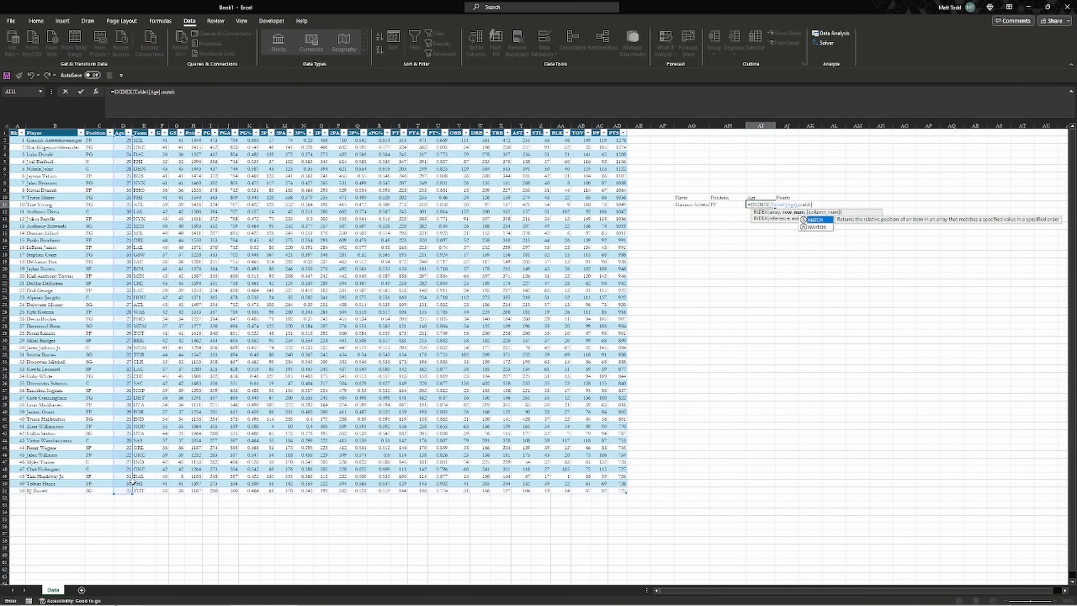
key("Tab")
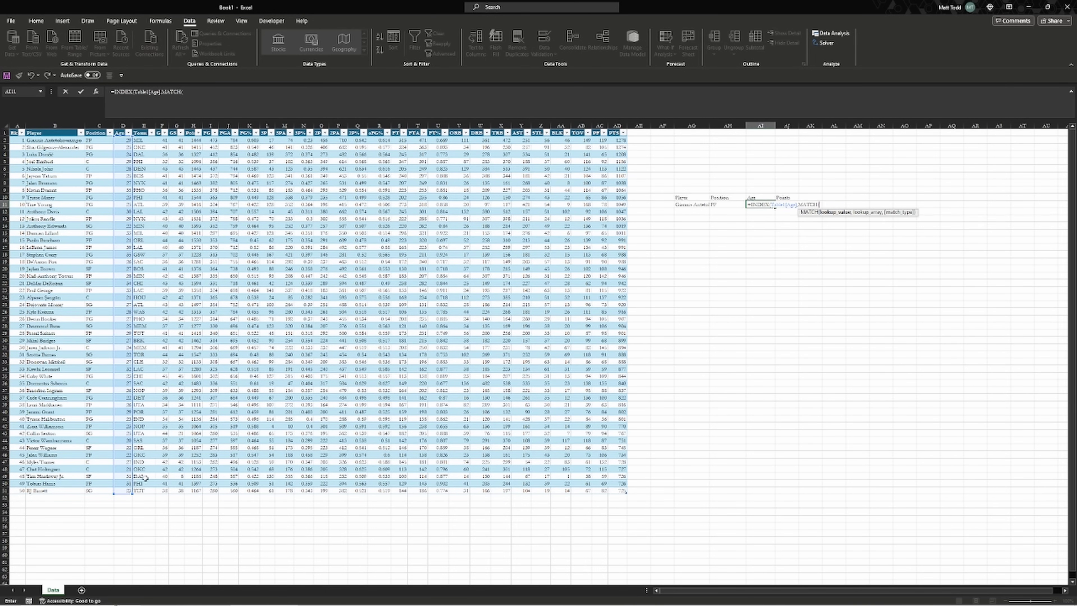
left_click(704, 205)
type(",")
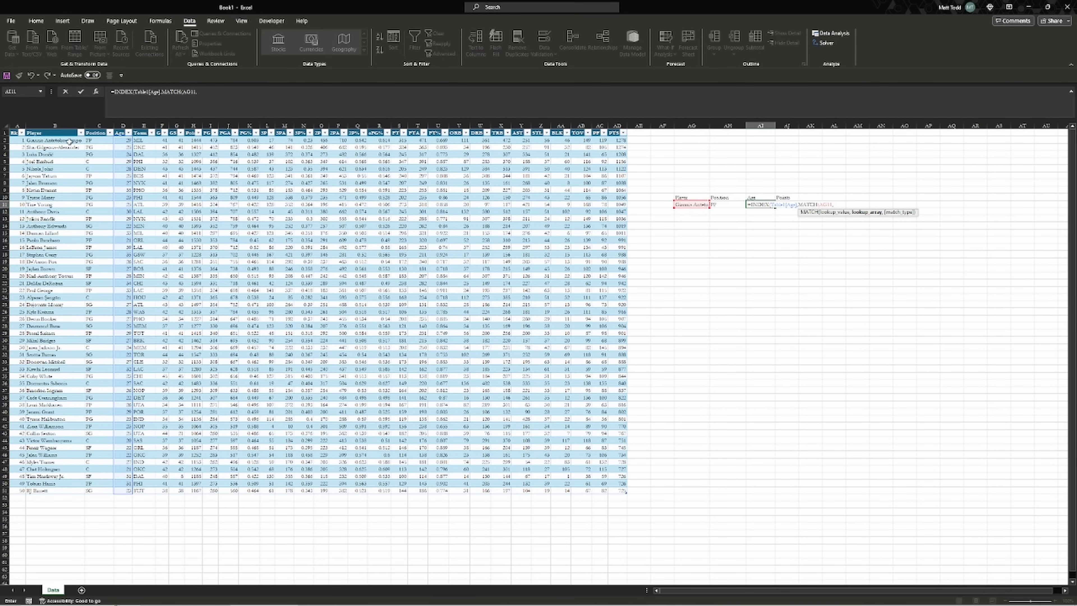
left_click_drag(60, 140, 46, 492)
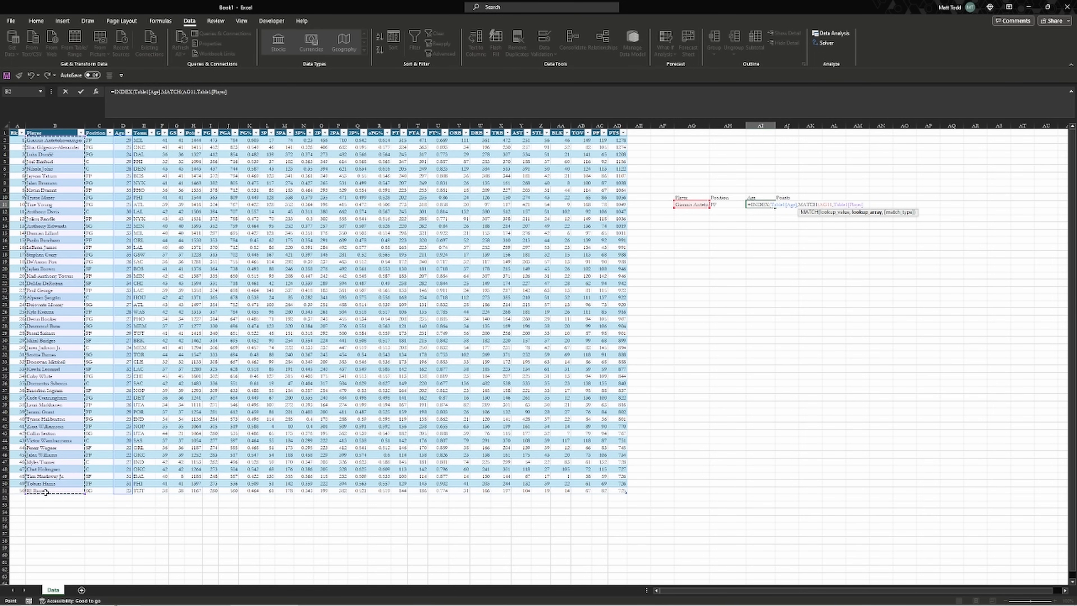
type(",")
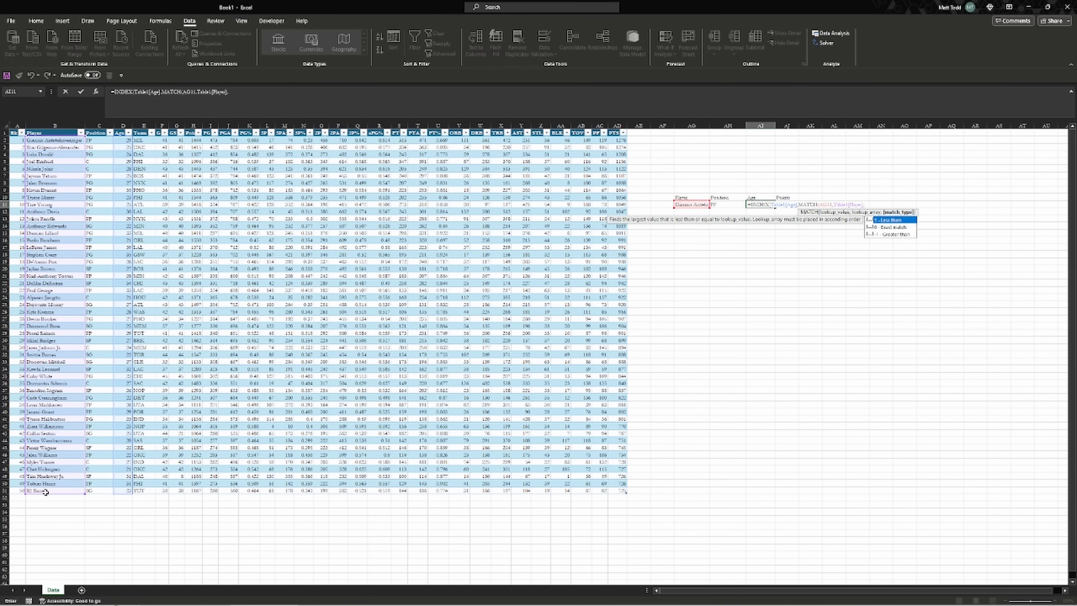
type("0)")
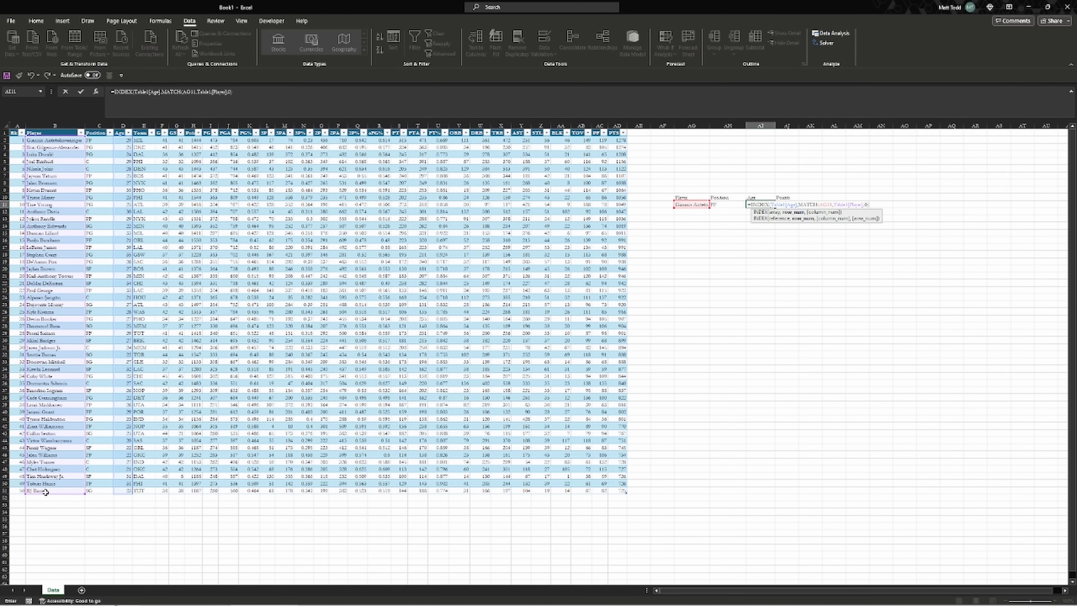
type(")")
key("ctrl+Return")
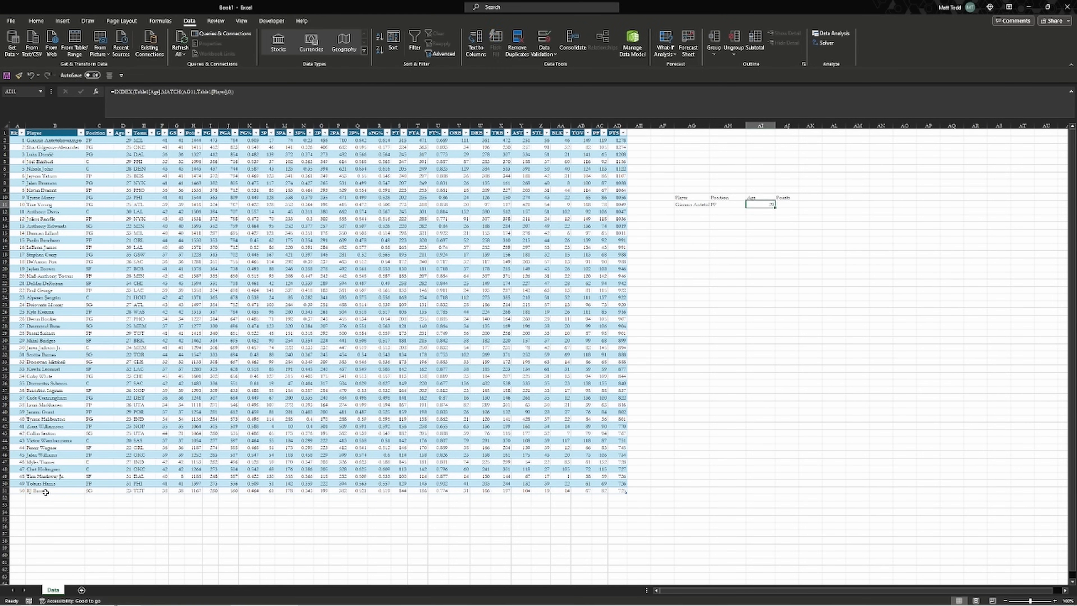
key("Right")
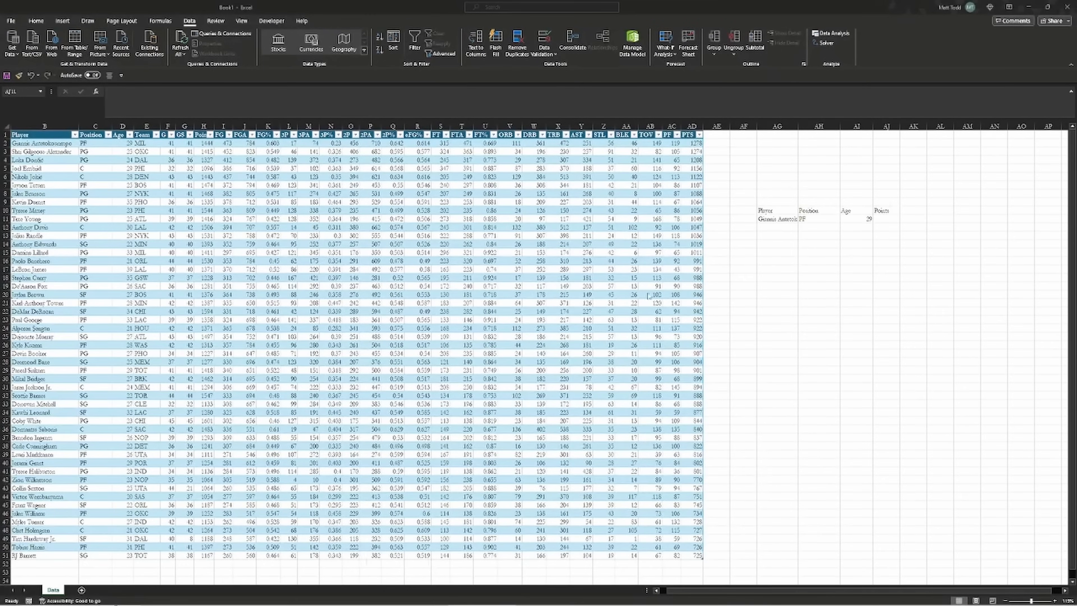
Start AJ11's formula: INDEX over Table1 Position-to-PTS columns, row MATCH of AG11 in Table1[Player]
left_click(814, 237)
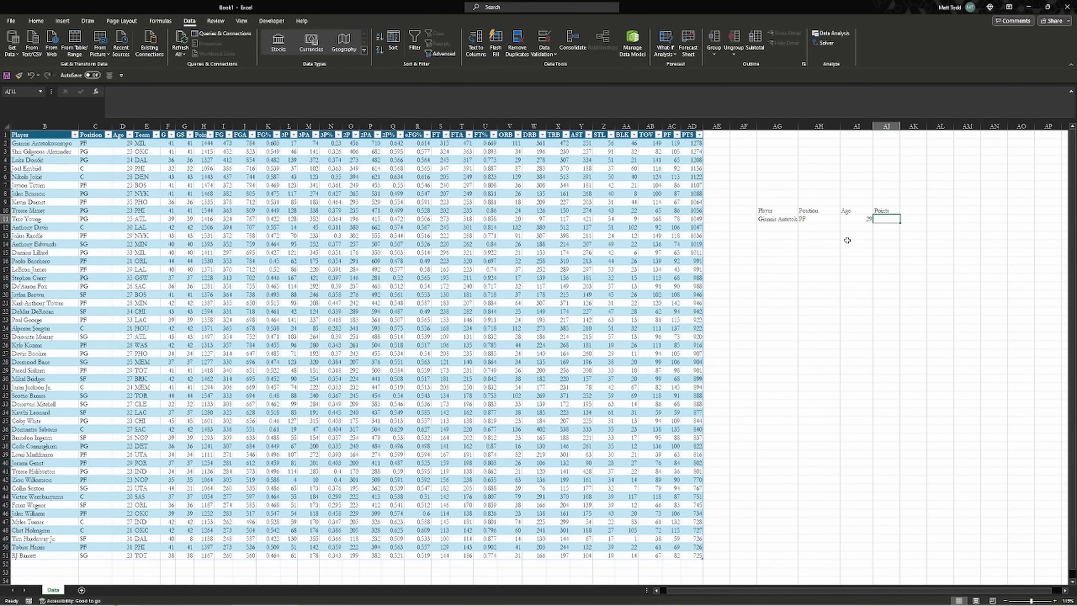
type("=INDEX(")
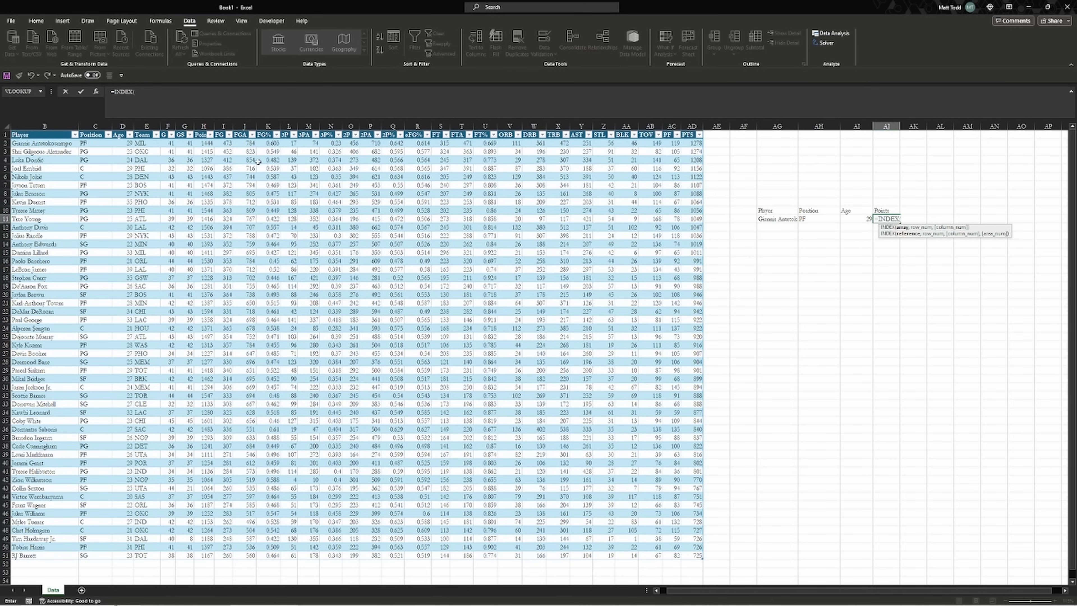
left_click_drag(107, 144, 690, 553)
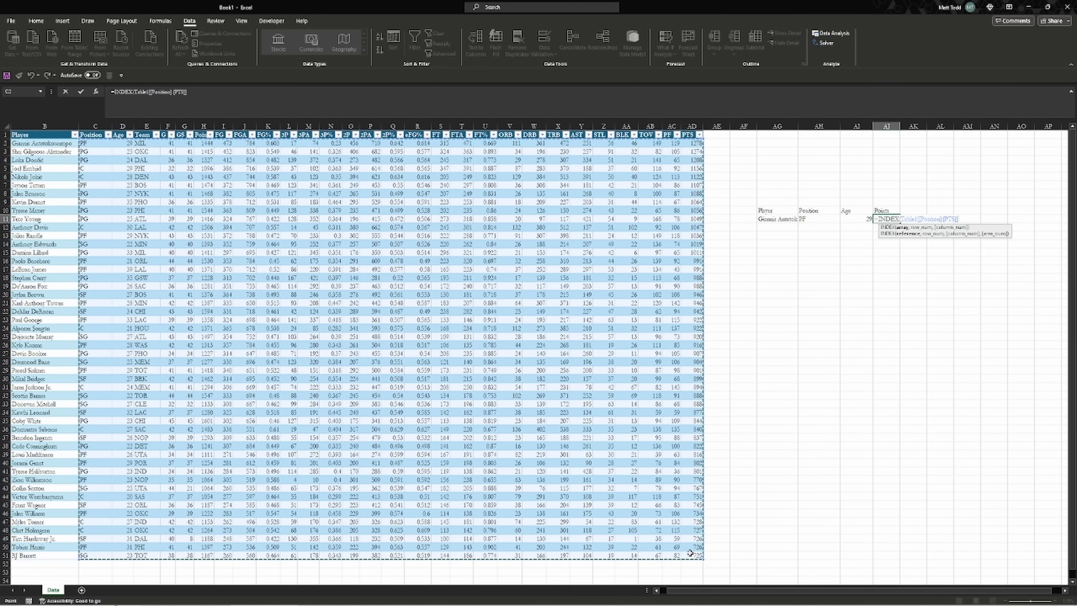
type(",mat")
key("Tab")
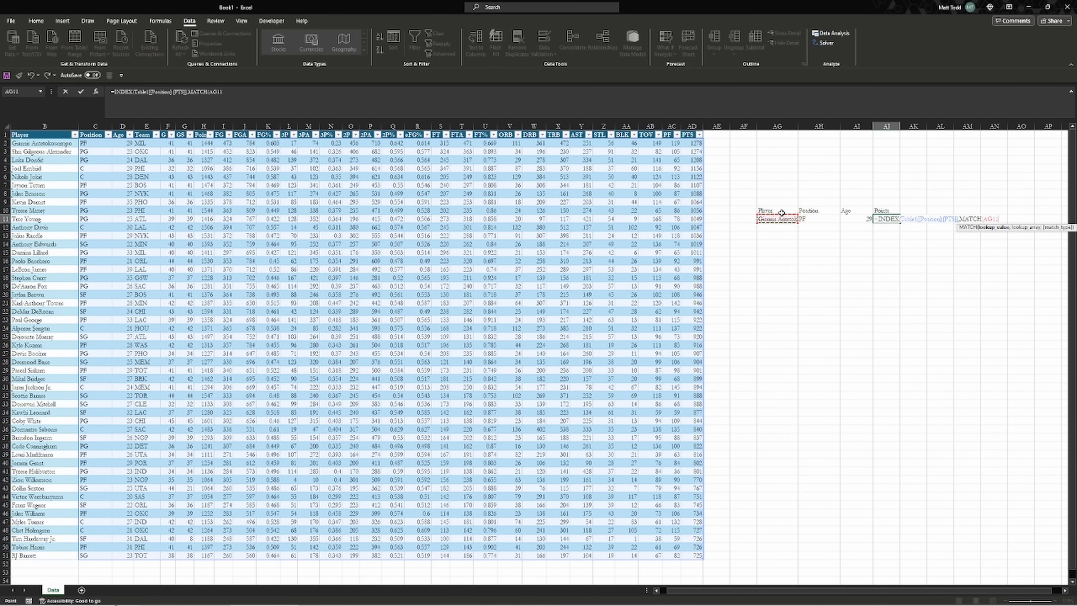
type(",")
left_click_drag(53, 144, 49, 555)
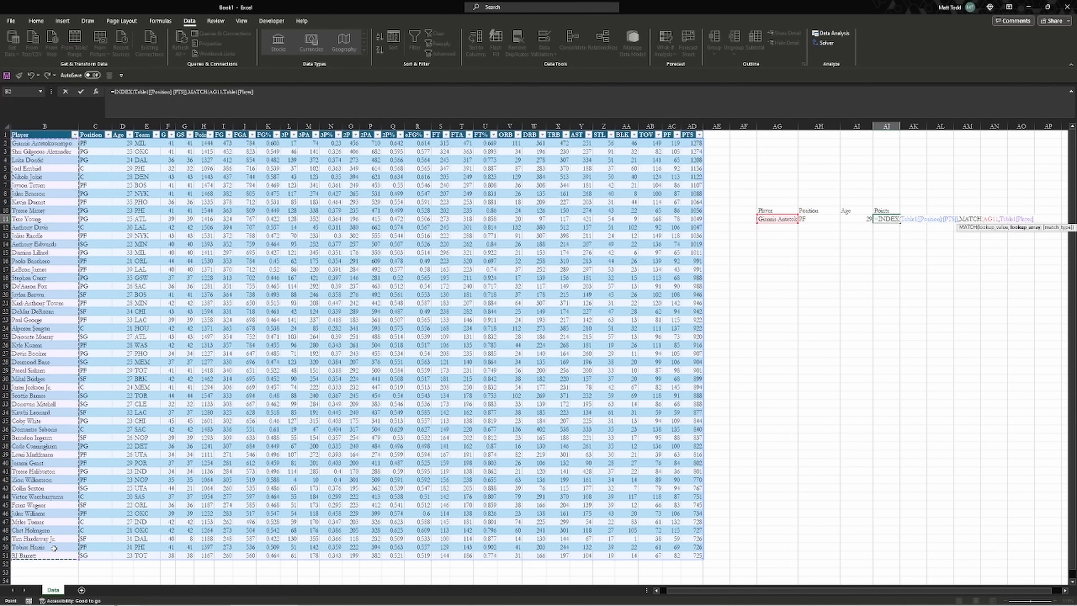
Add a column MATCH of the AJ10 heading against the table's header row, returning 1444
type(",0)")
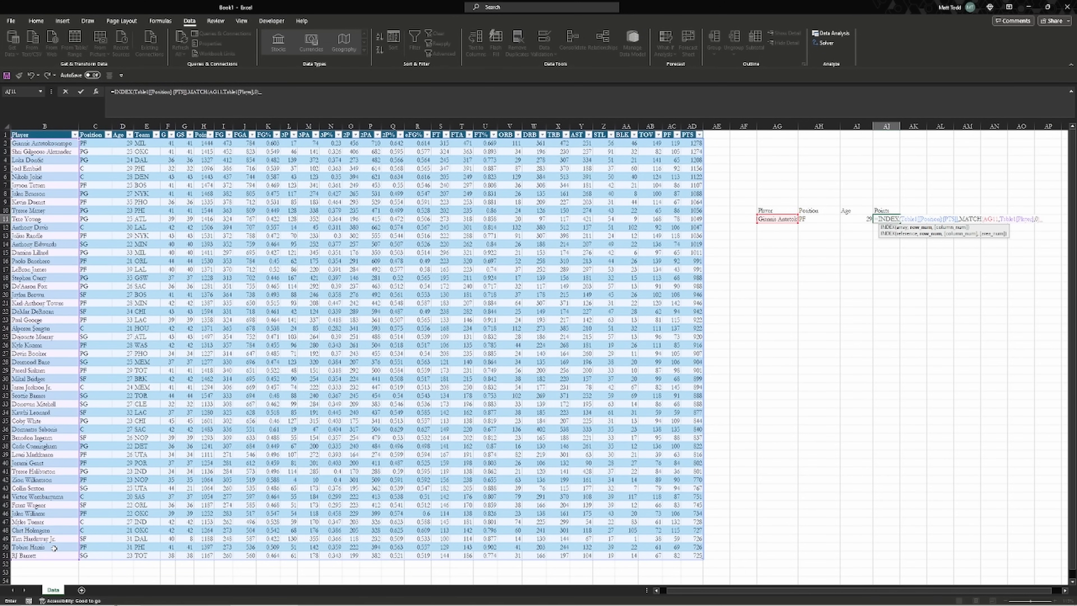
type(",MATCH(")
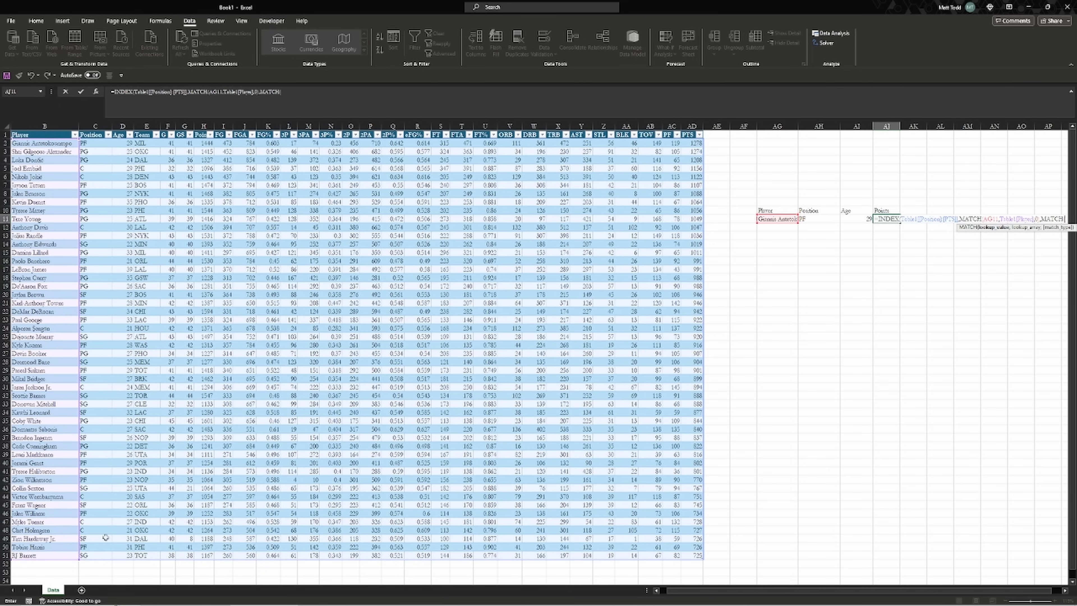
left_click(879, 211)
type(",Table1[[#Headers],[Position")
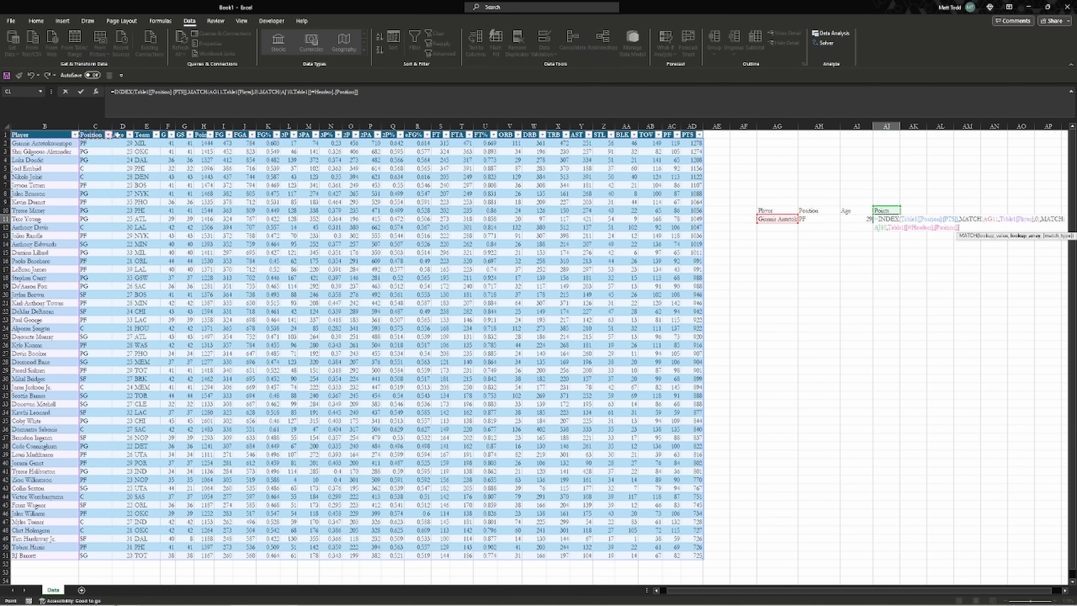
left_click_drag(91, 135, 686, 135)
type(",0))")
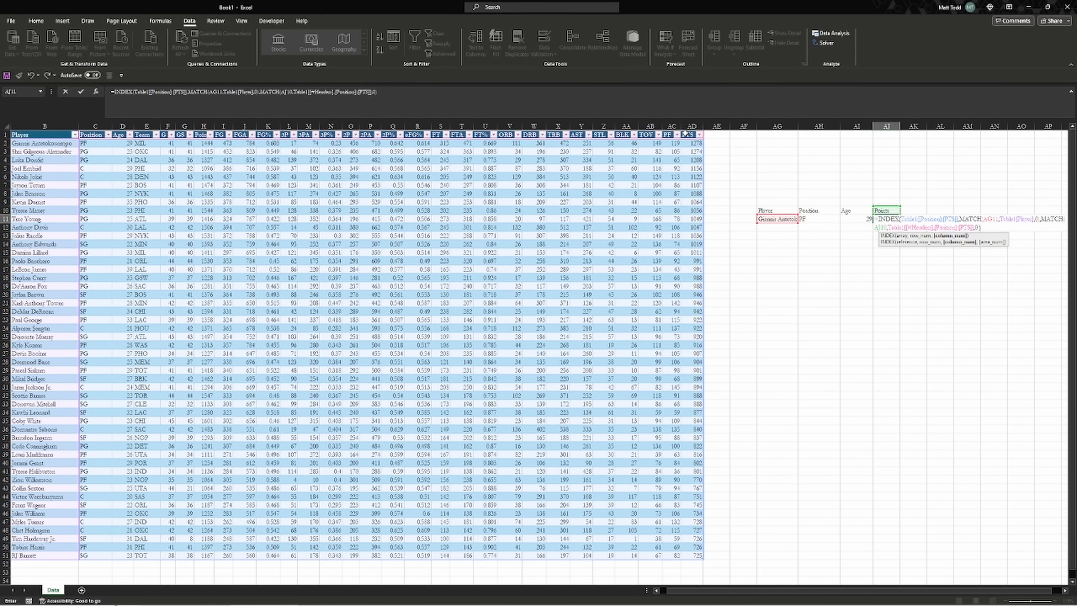
key("Return")
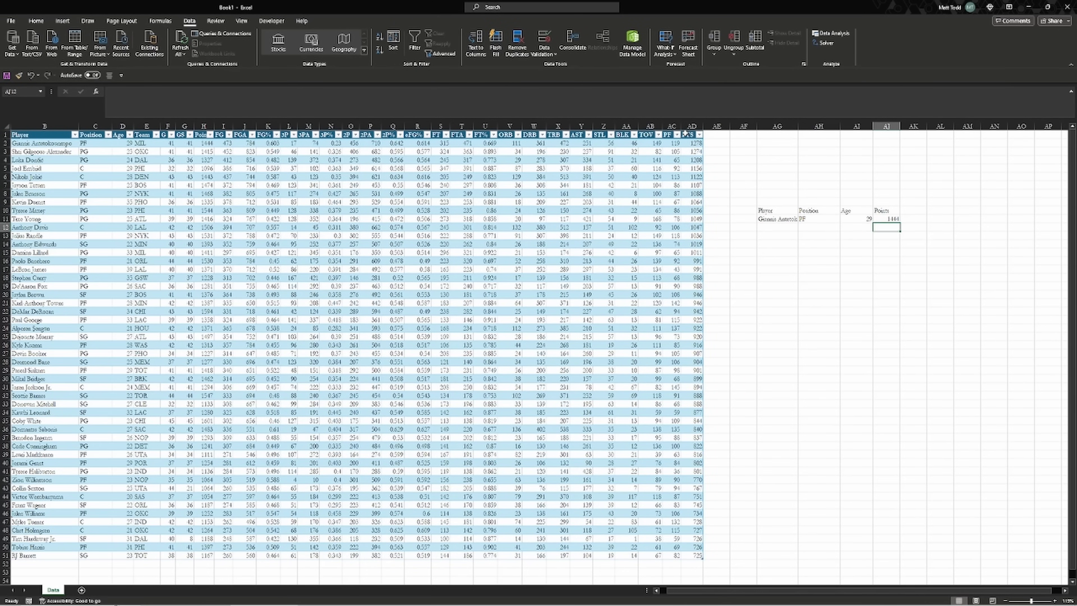
Cycle AG11 through Nikola Jokic, Jalen Brunson and Trae Young, ending on Damian Lillard
left_click(788, 221)
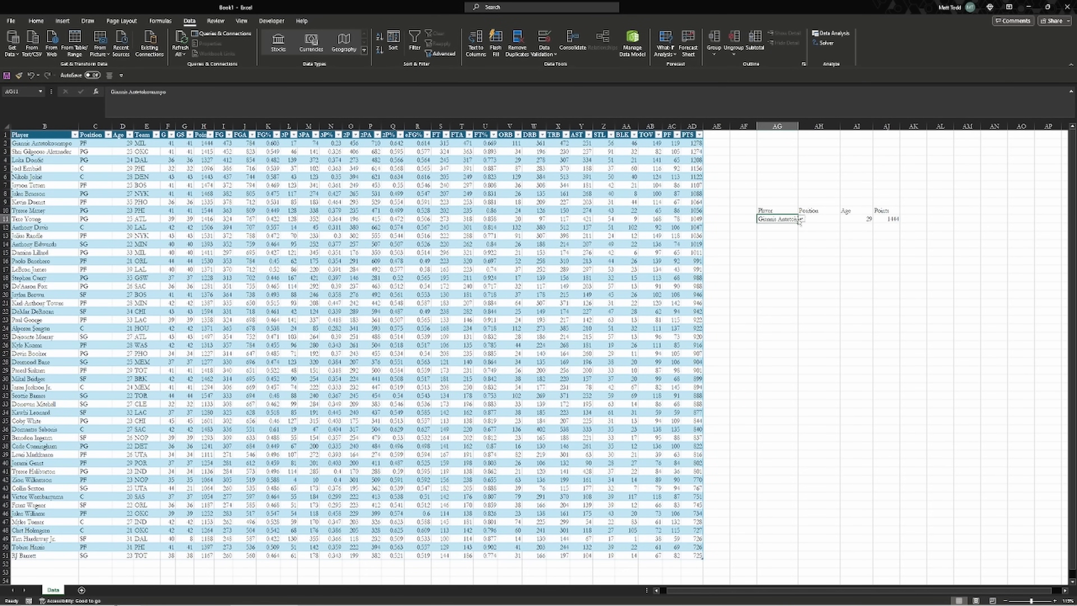
left_click(801, 219)
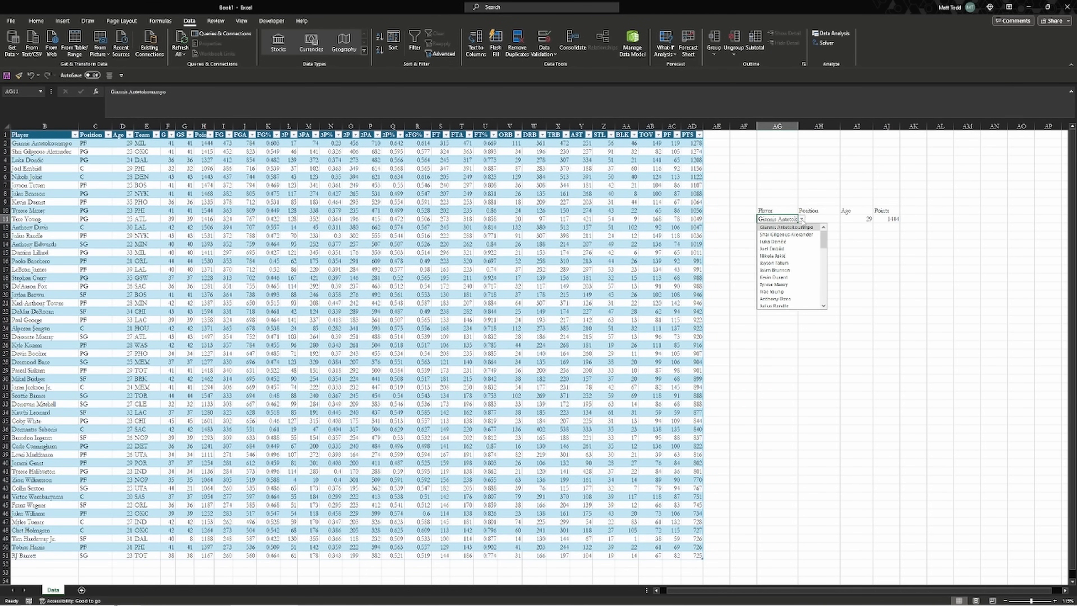
left_click(787, 257)
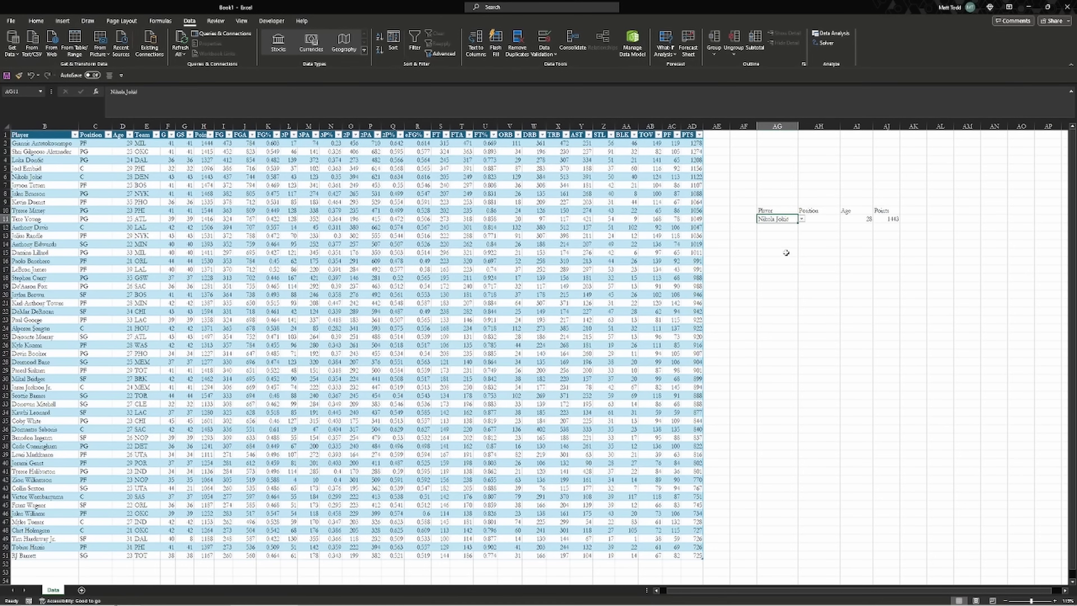
left_click(801, 219)
left_click(782, 270)
left_click(801, 220)
left_click(793, 293)
left_click(801, 219)
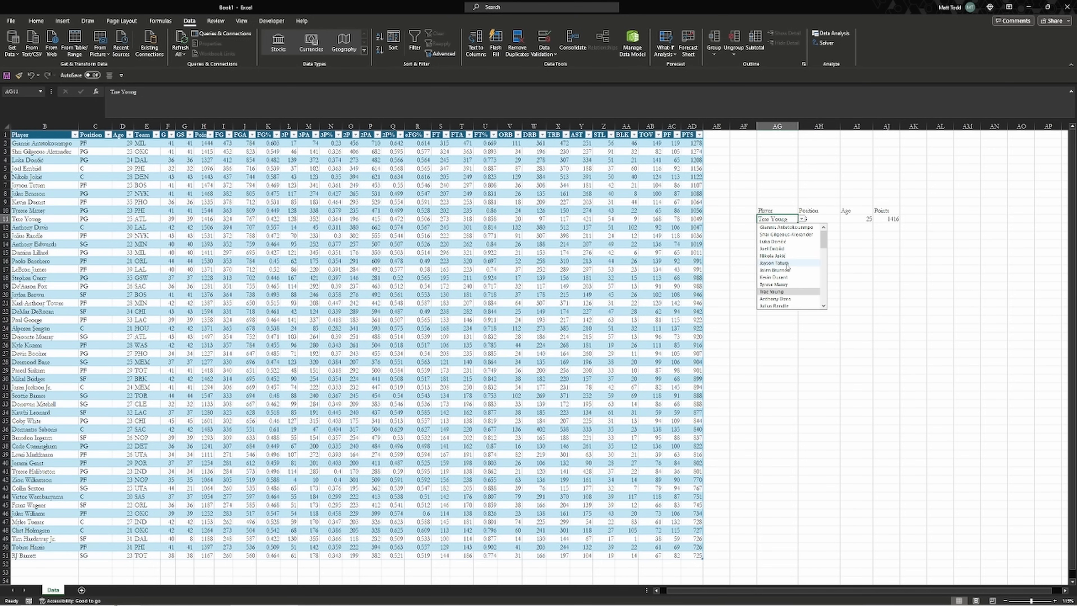
scroll(788, 276, "down", 2)
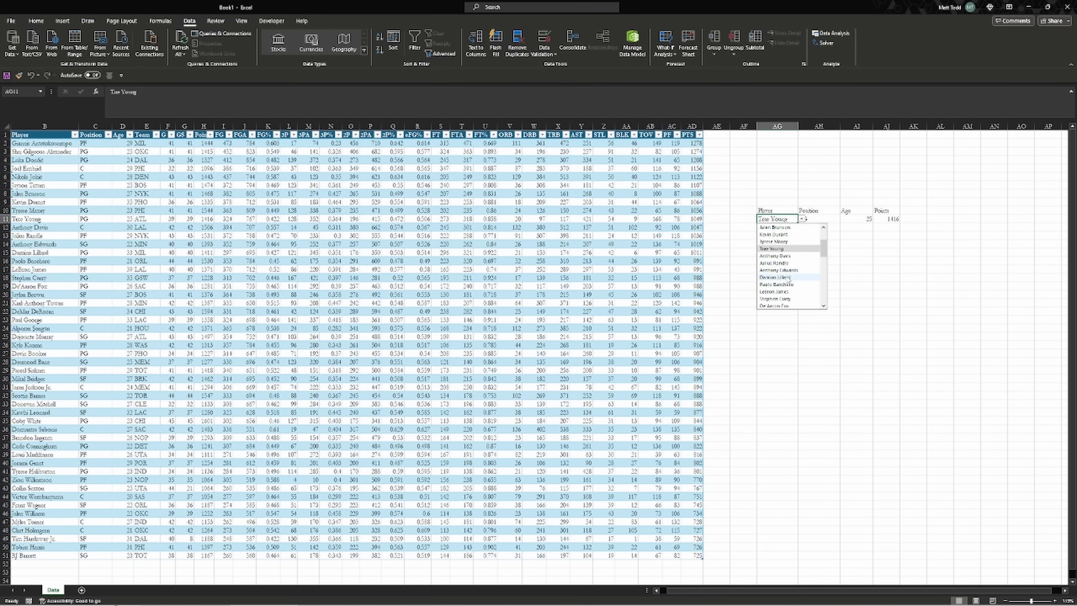
left_click(788, 276)
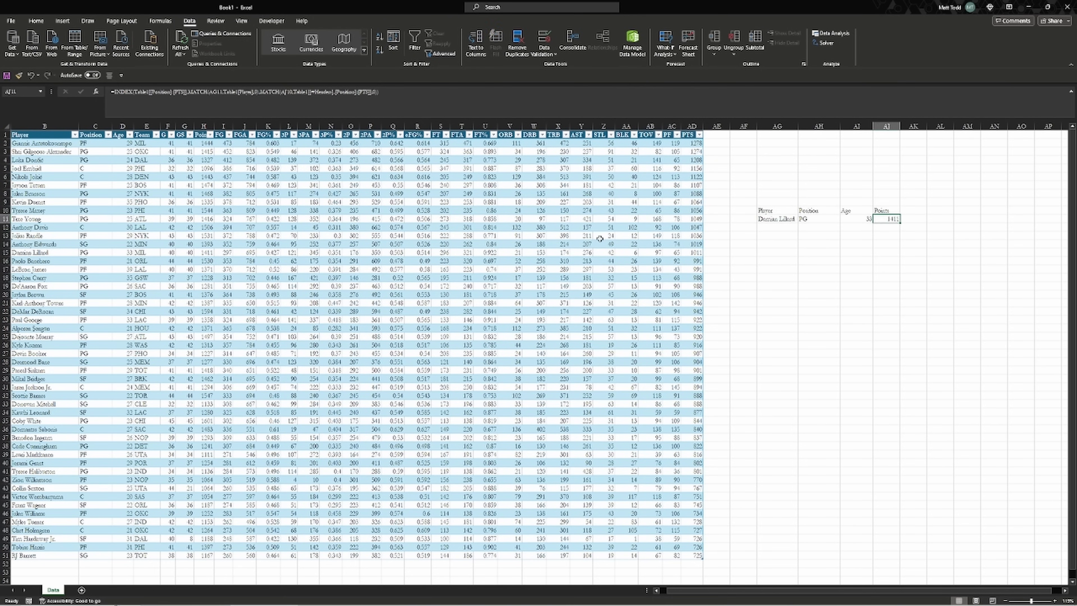
left_click(121, 210)
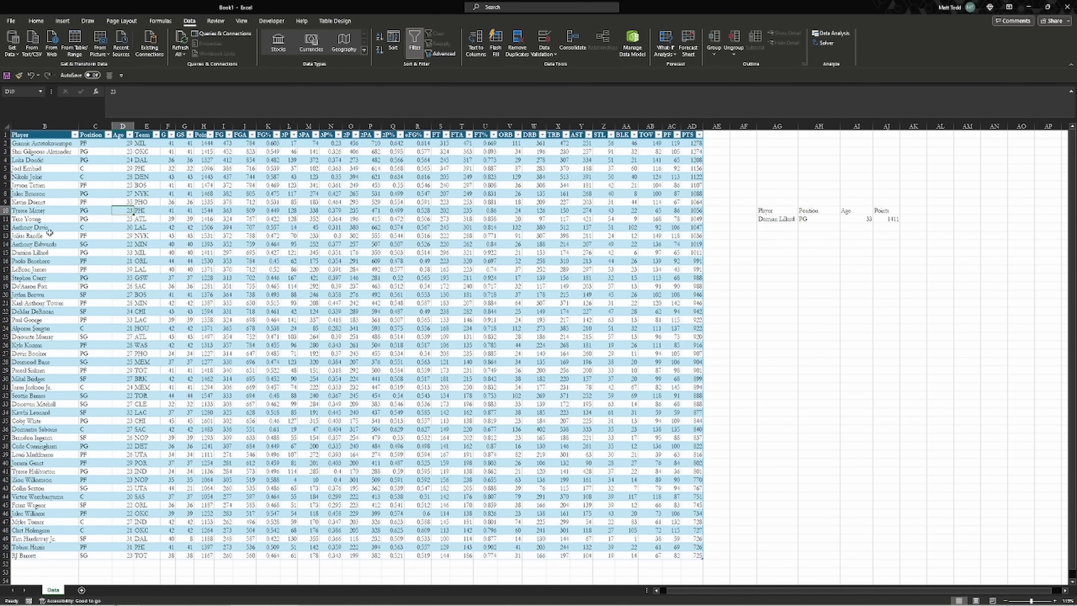
left_click(62, 252)
key("shift+space")
left_click(209, 251)
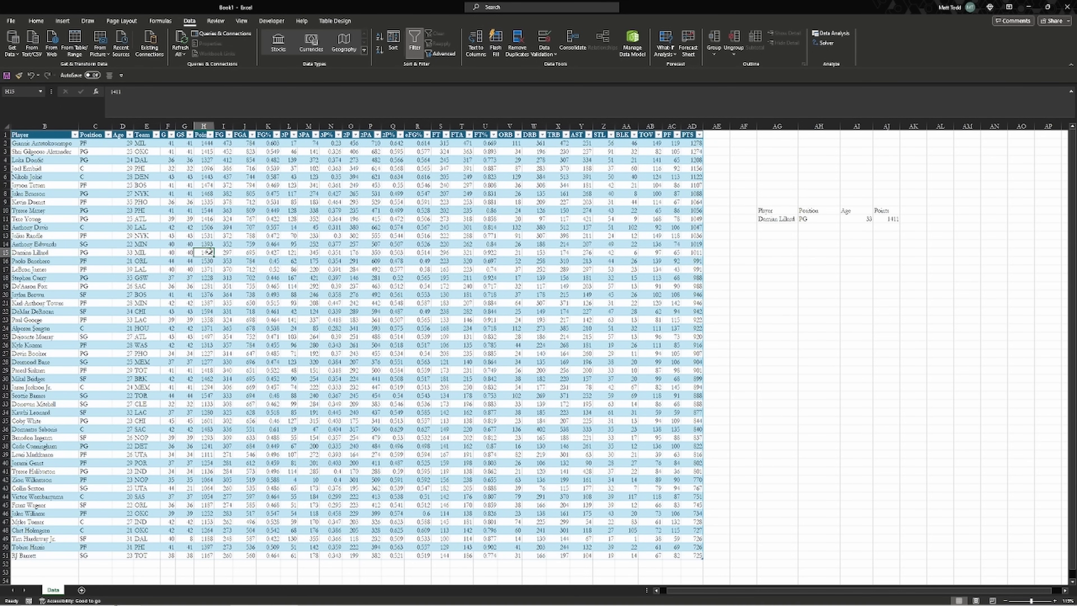
key("ctrl+space")
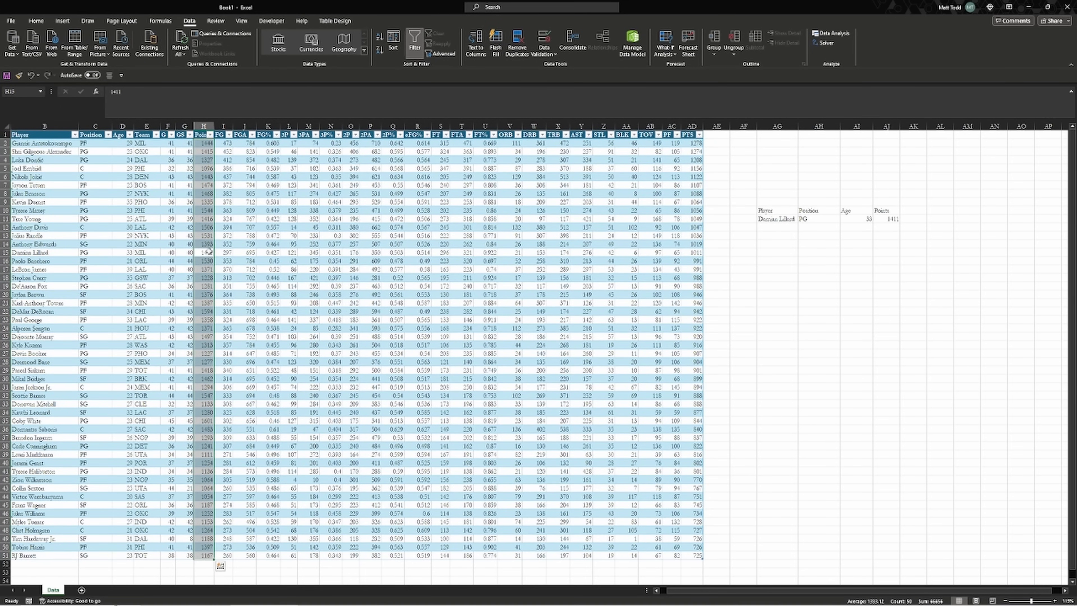
left_click(119, 253)
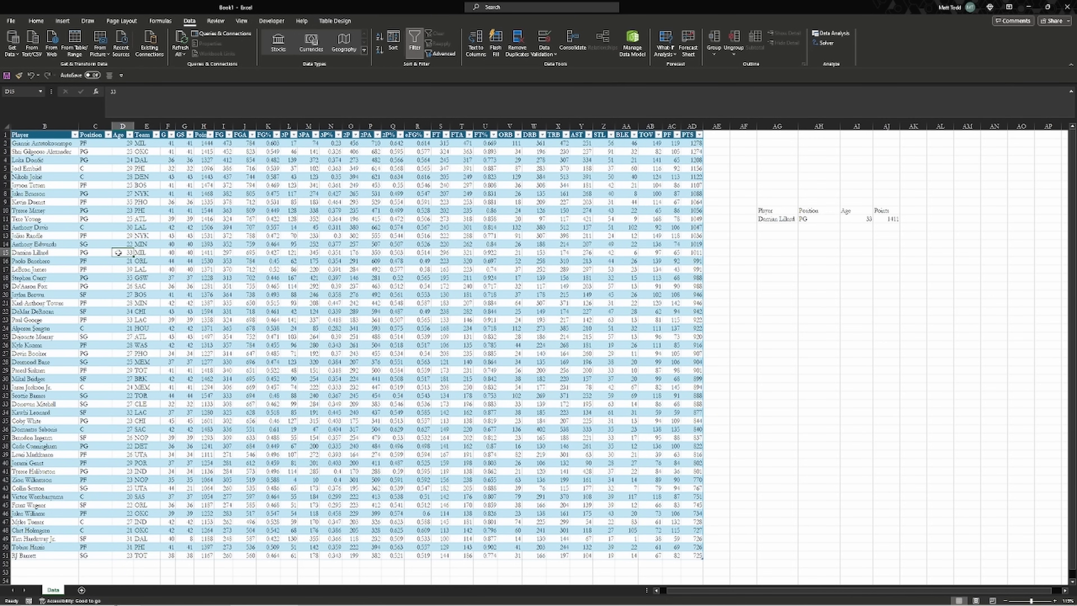
key("shift+space")
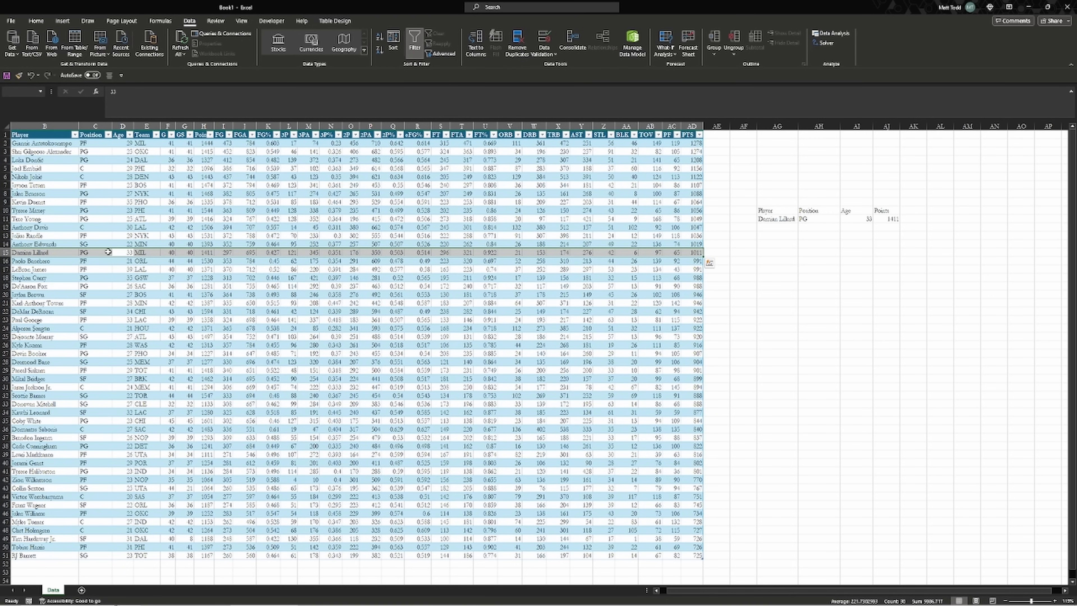
left_click(767, 251)
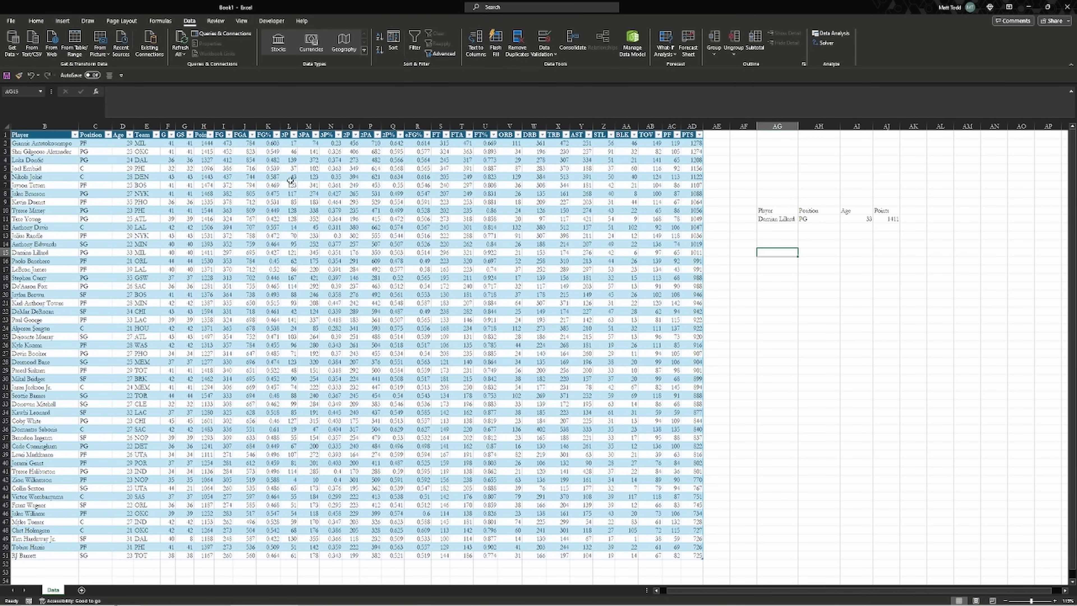
left_click(122, 125)
right_click(122, 125)
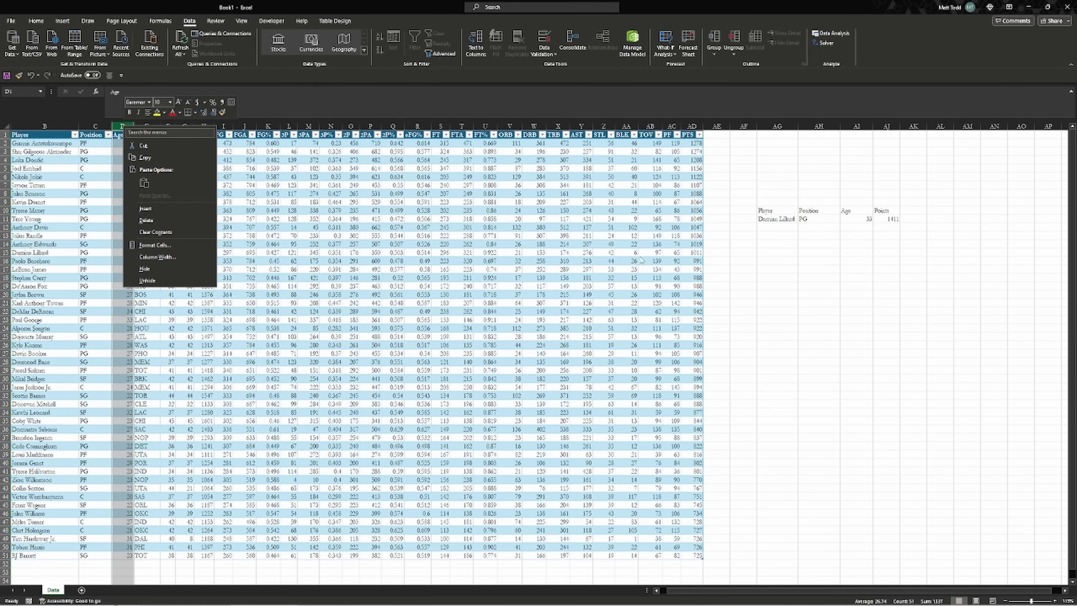
left_click(815, 247)
left_click(814, 220)
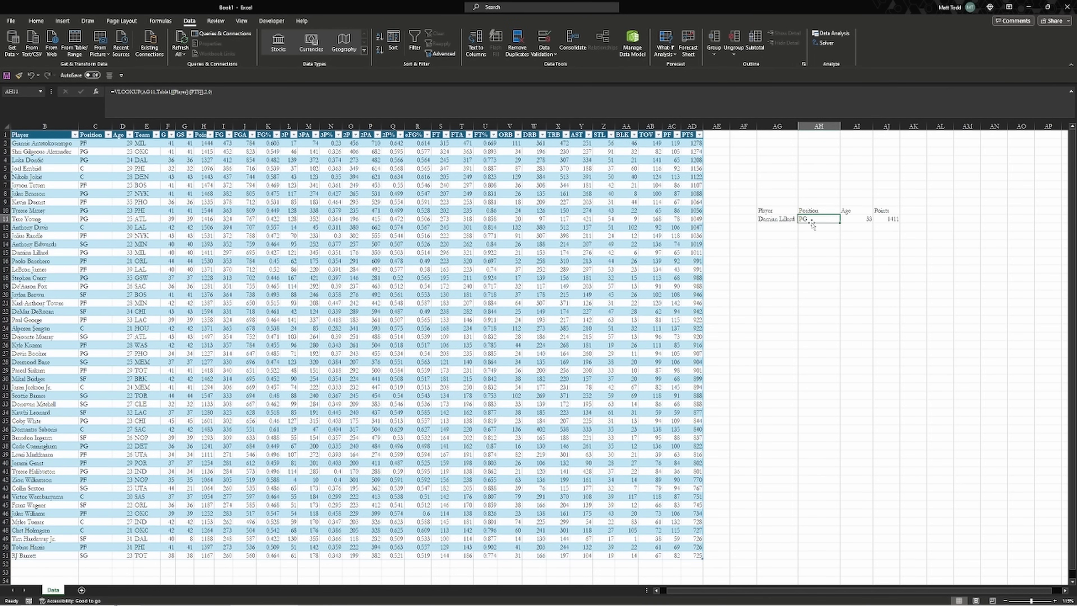
left_click(245, 168)
right_click(123, 126)
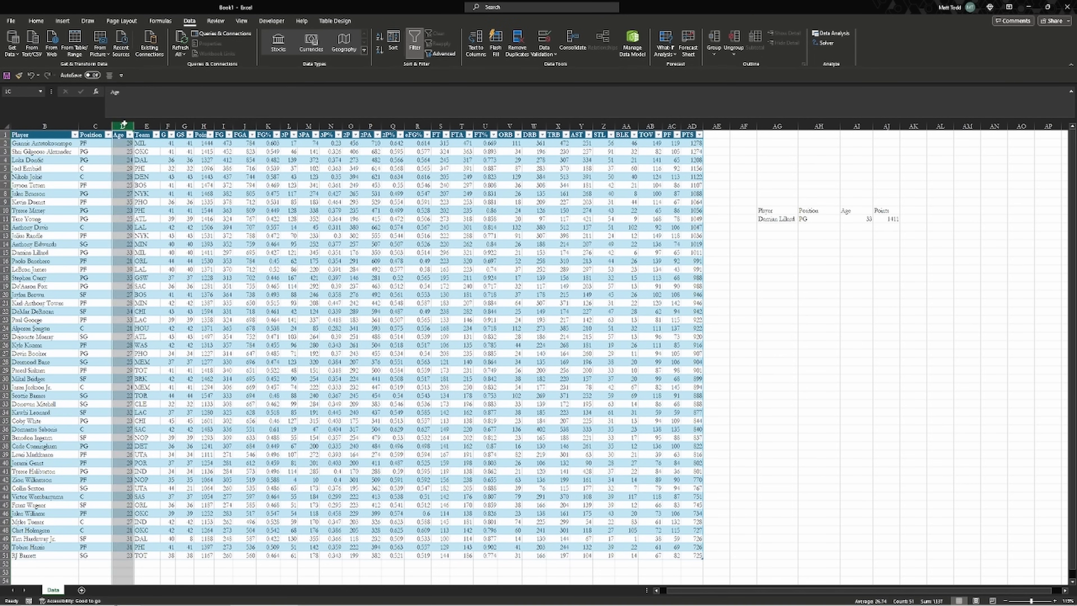
right_click(92, 126)
left_click(128, 208)
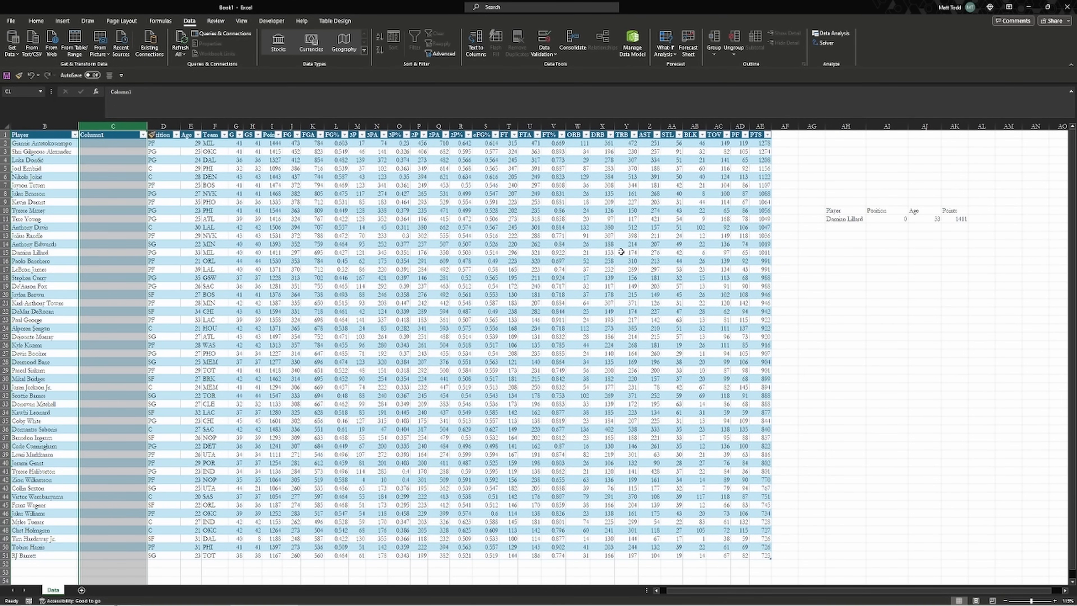
left_click(843, 219)
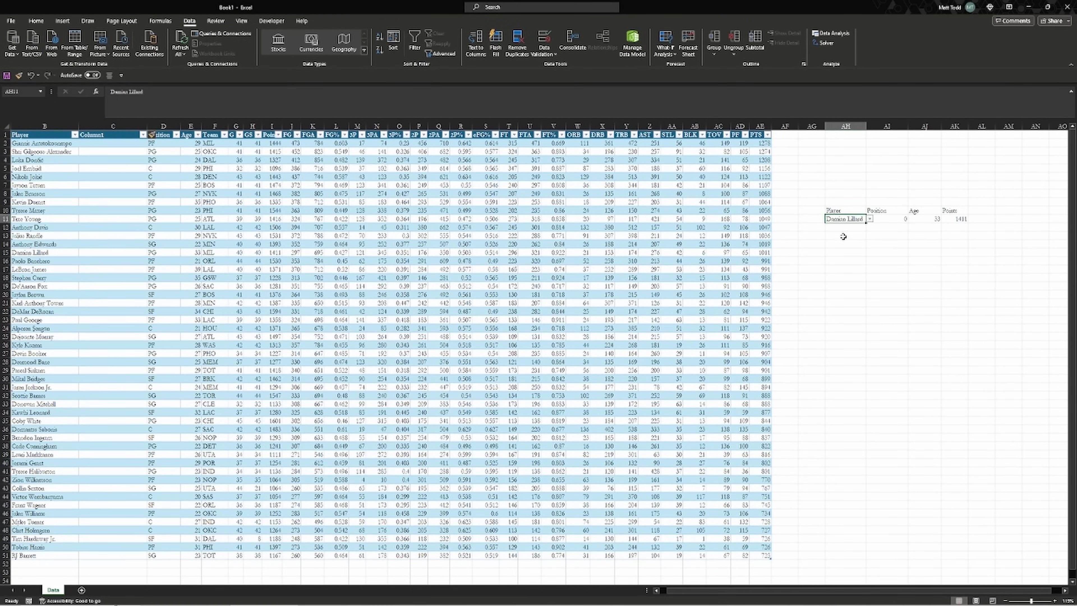
left_click(889, 217)
double_click(890, 218)
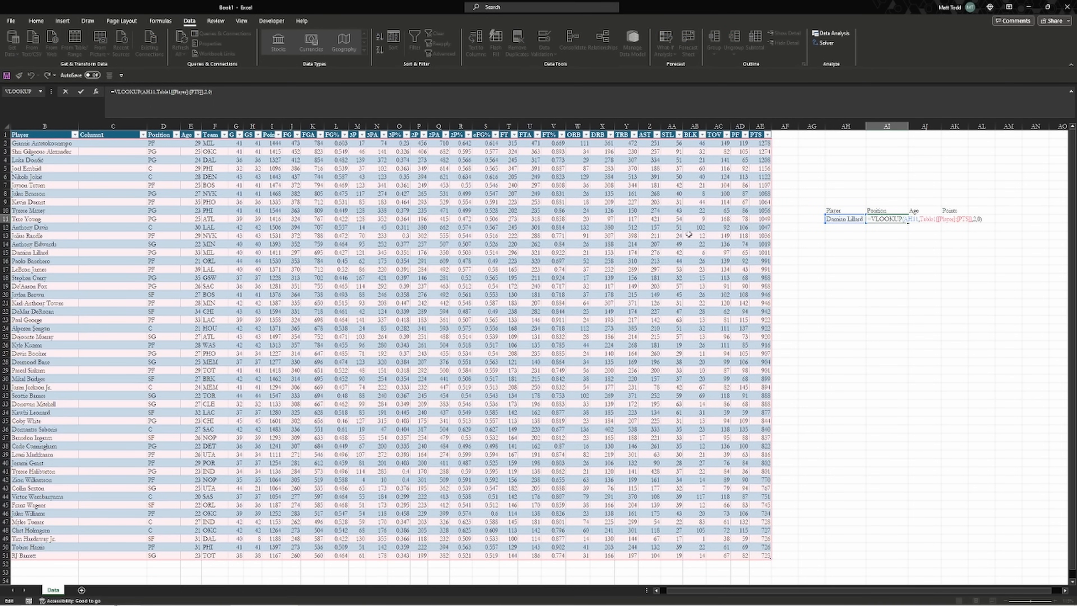
left_click(974, 220)
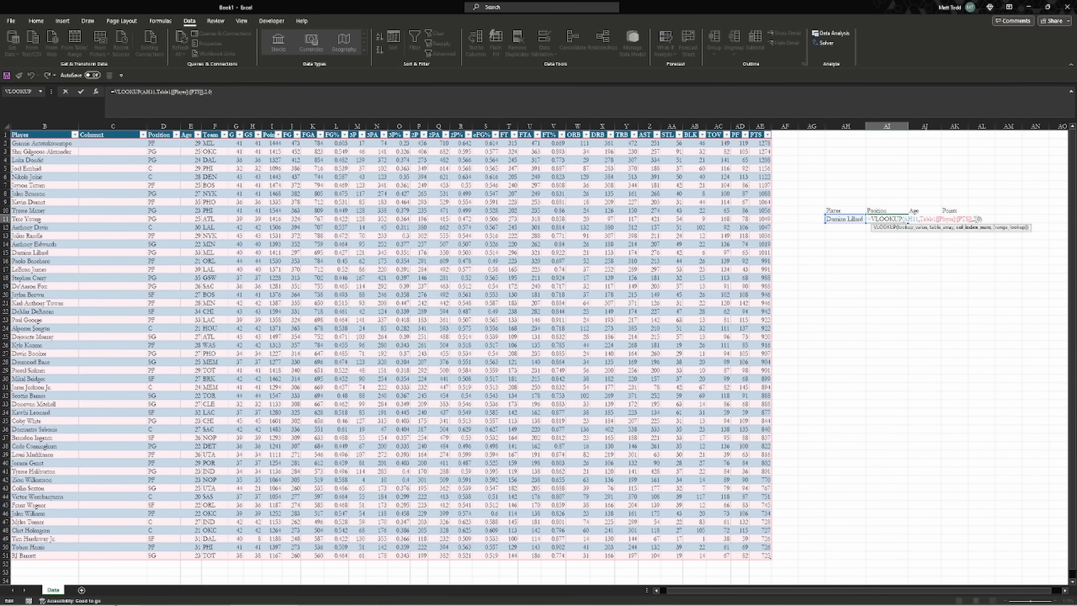
key("Escape")
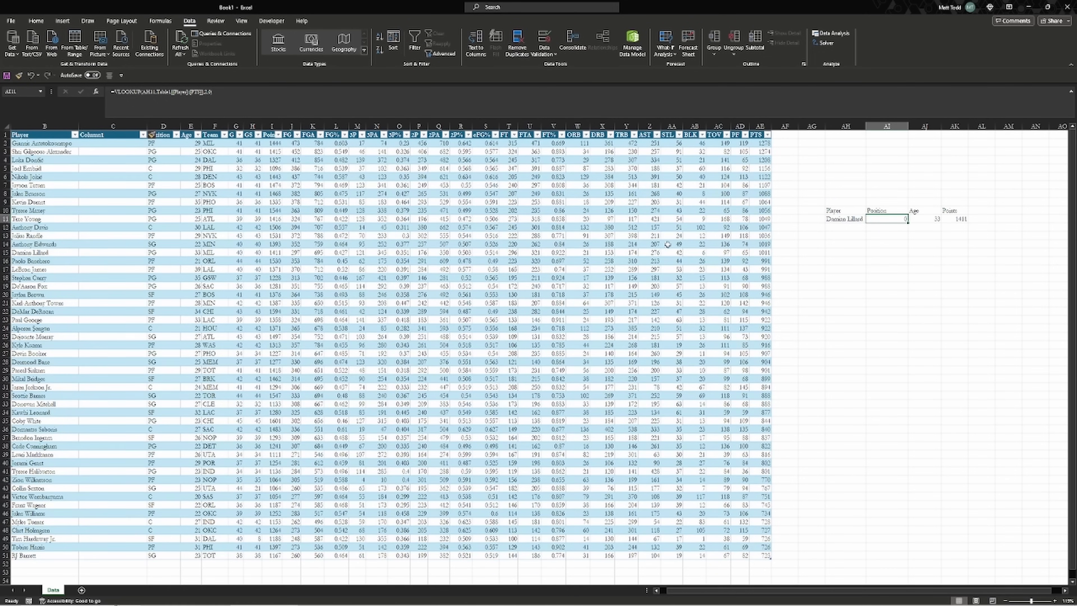
key("ctrl+z")
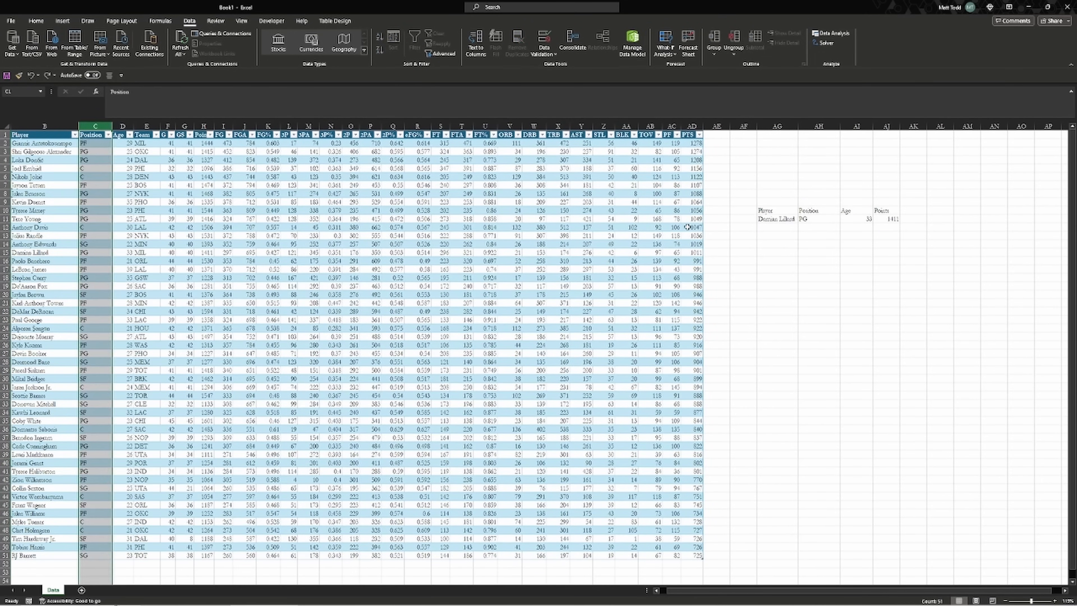
left_click(742, 234)
Review the INDEX/MATCH Points formula in AJ11, then return to the player table
left_click(764, 236)
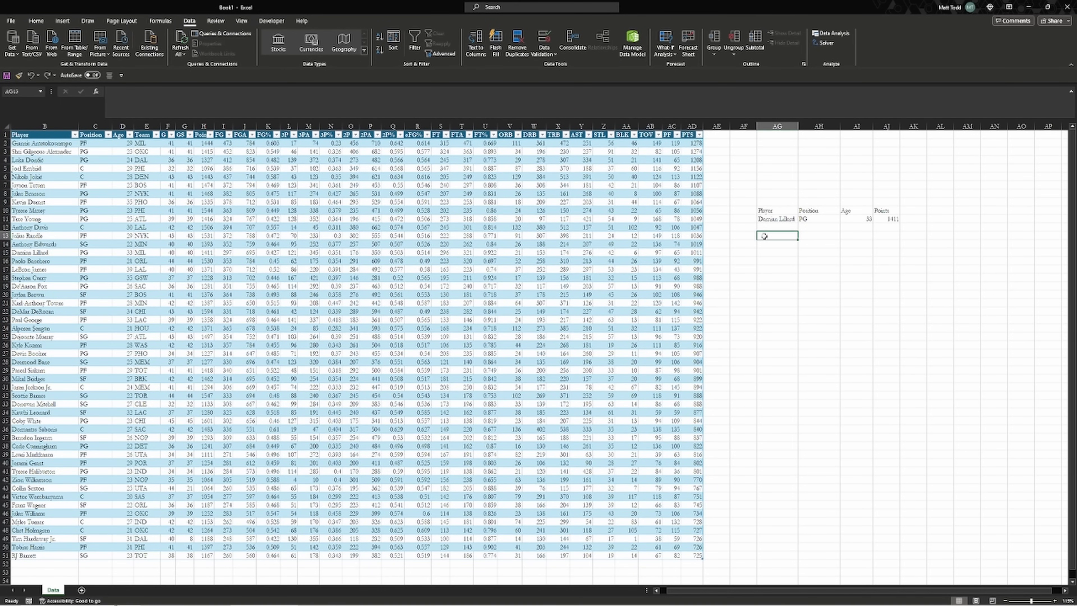
key("Up")
key("Up")
key("Right")
key("Right")
key("Right")
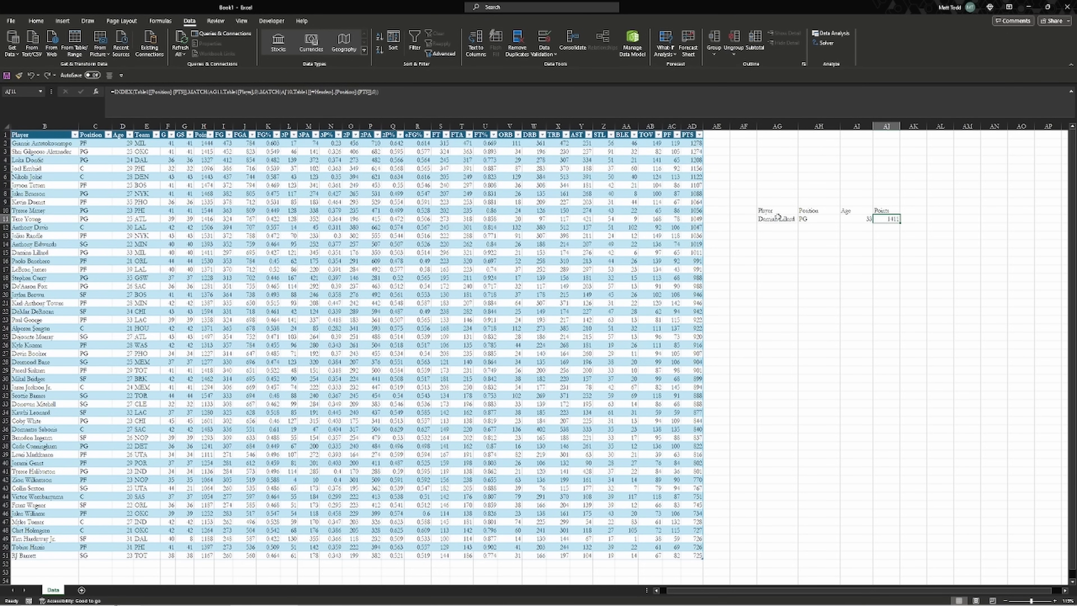
left_click(243, 173)
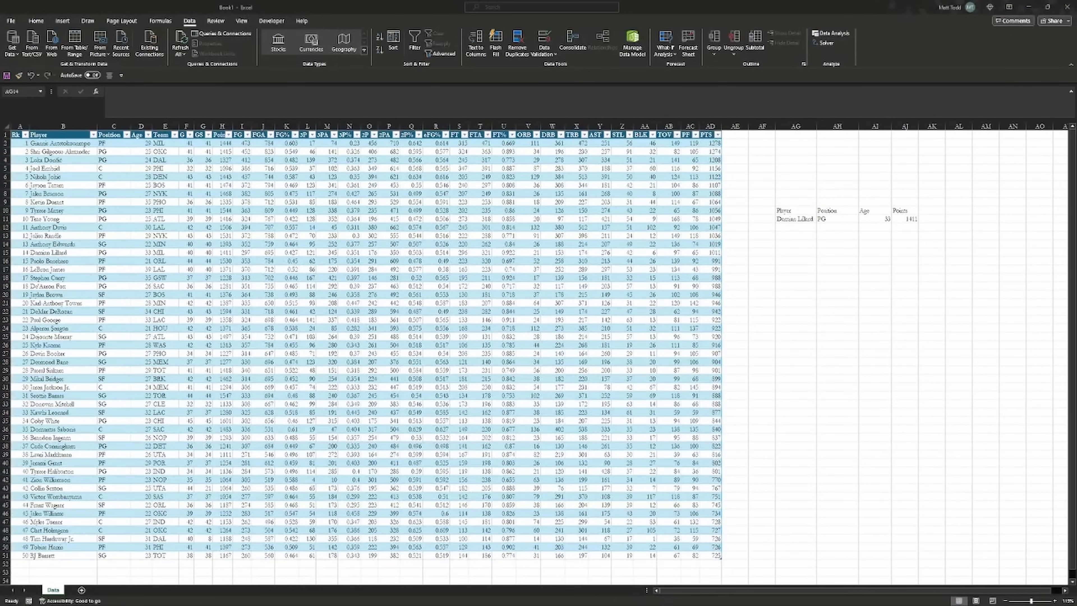
Apply Sort Z to A from the Player column's filter dropdown
left_click(769, 258)
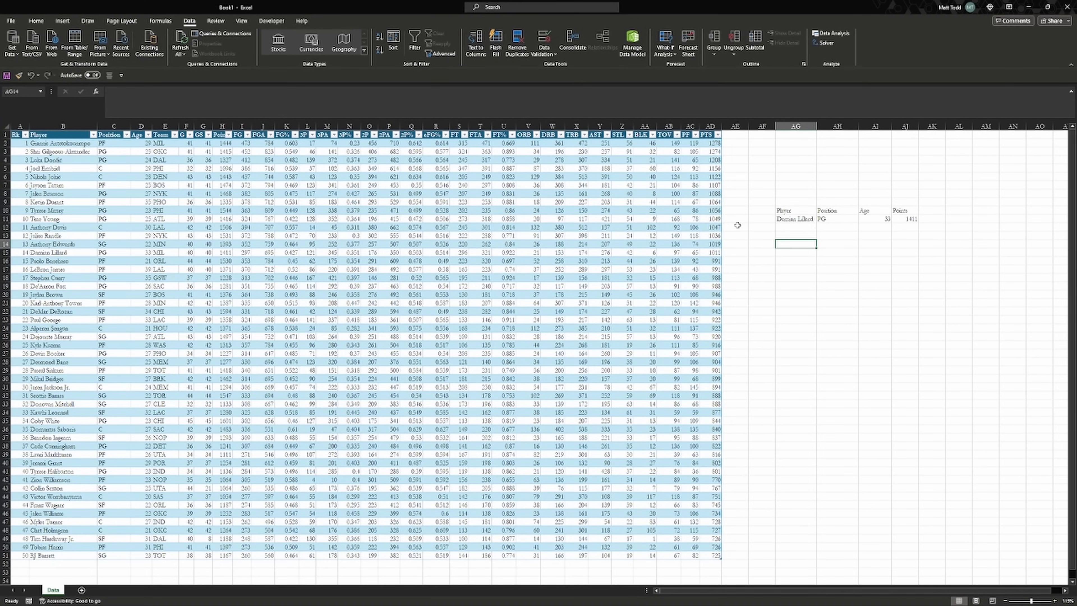
left_click(644, 212)
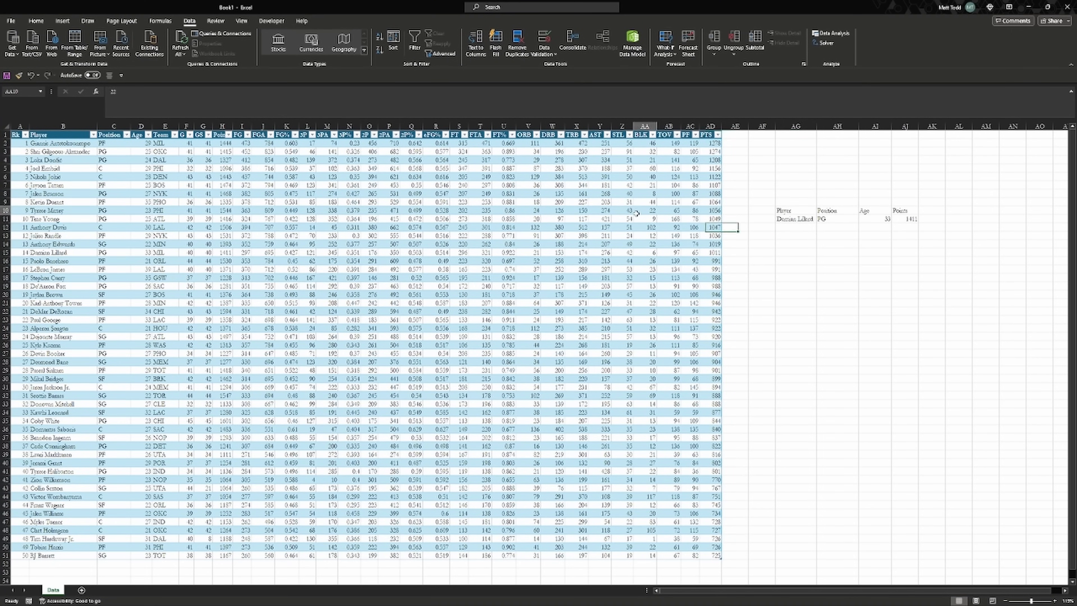
left_click(713, 151)
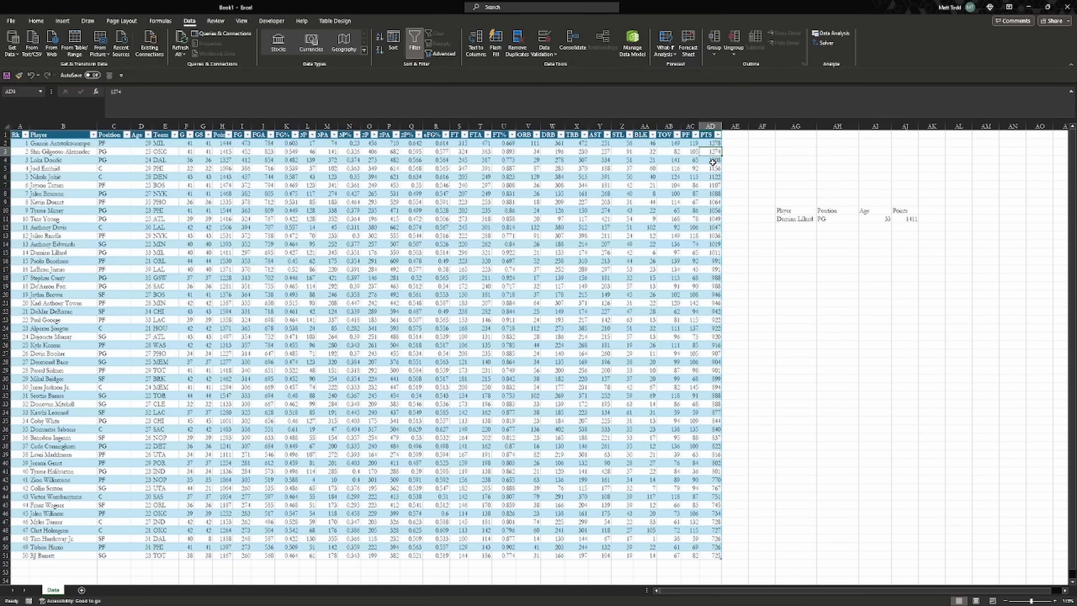
left_click(93, 135)
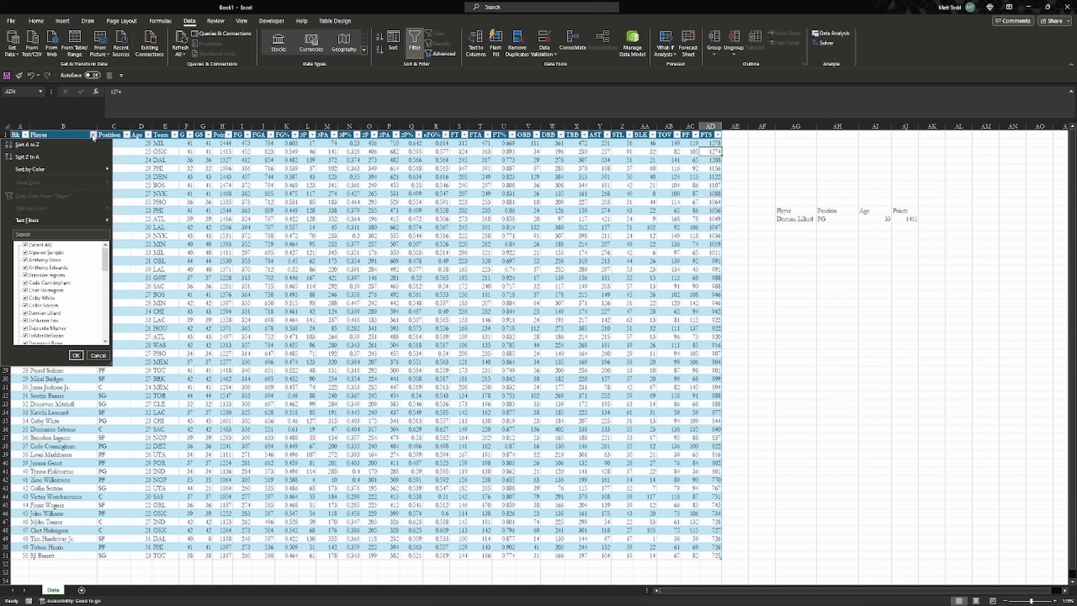
left_click(78, 157)
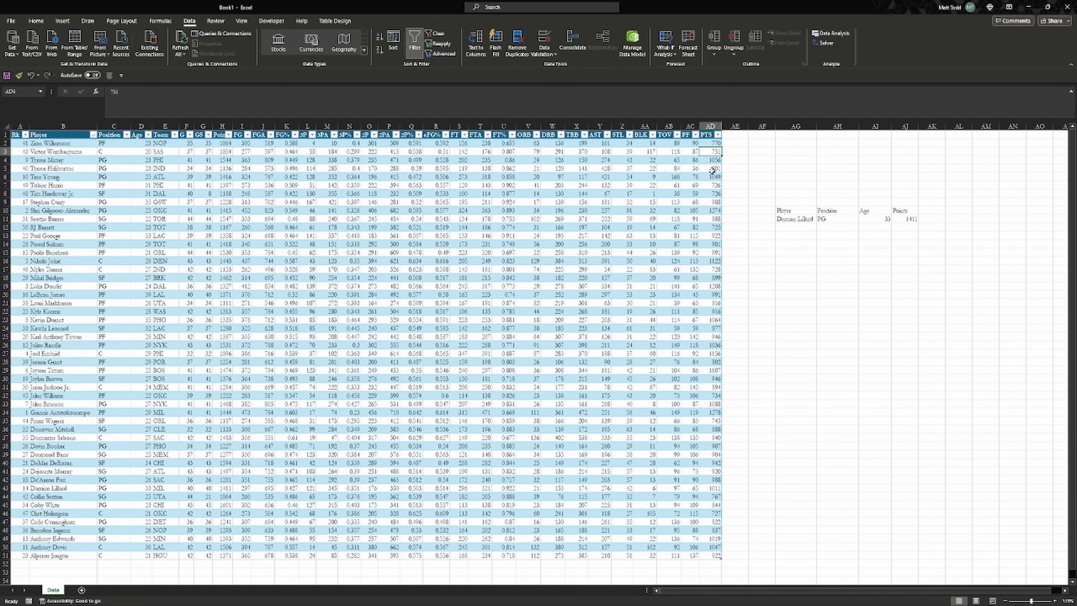
left_click(715, 143)
Apply a Top 15% rule to PTS cells AD2:AD50 using Green Fill with Dark Green Text
left_click_drag(711, 143, 722, 557)
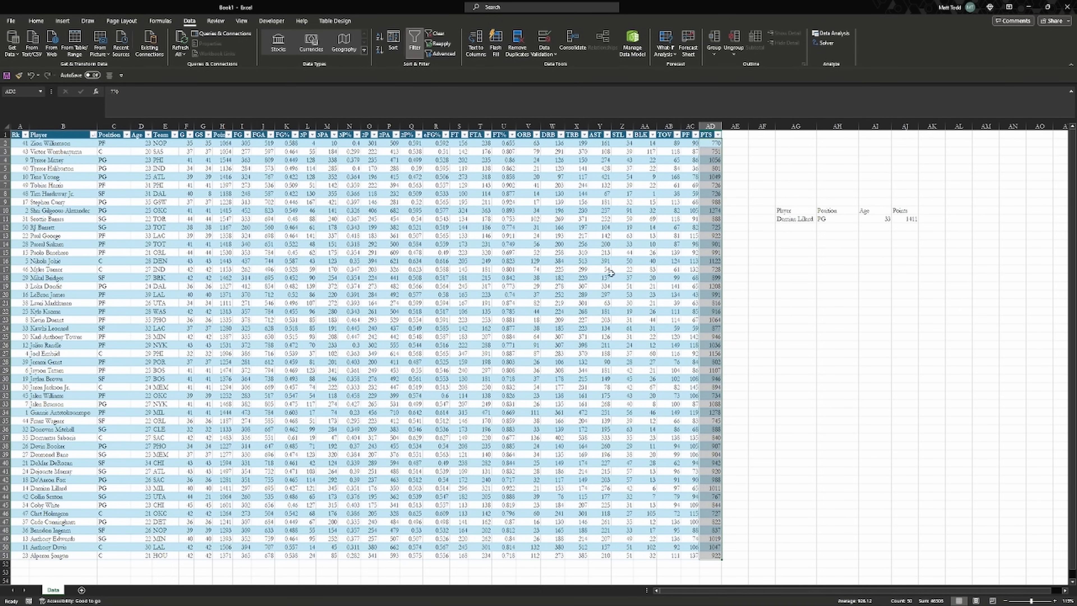
left_click(28, 21)
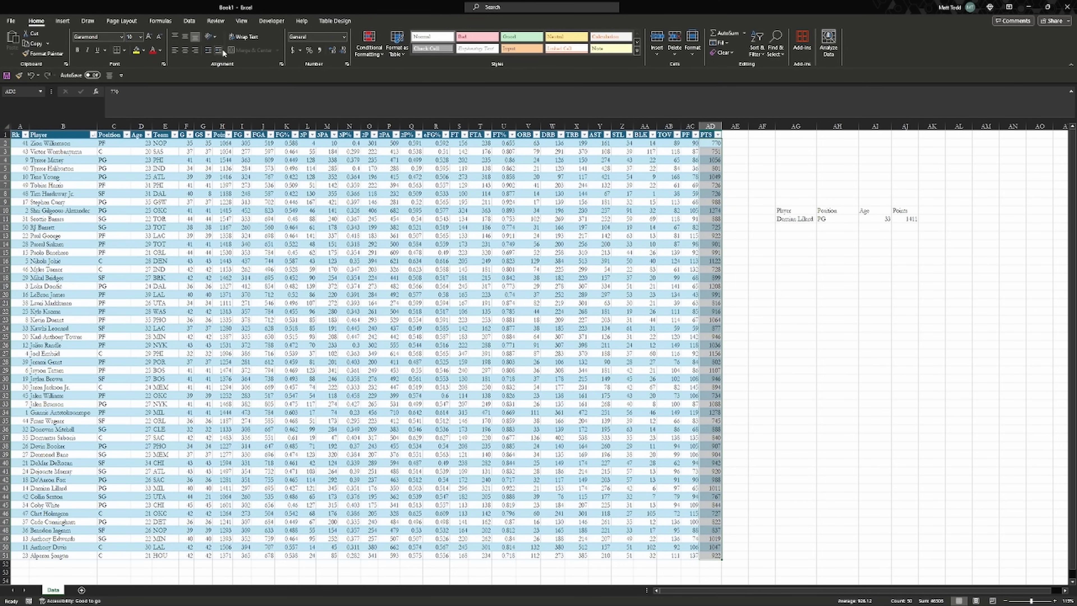
left_click(375, 48)
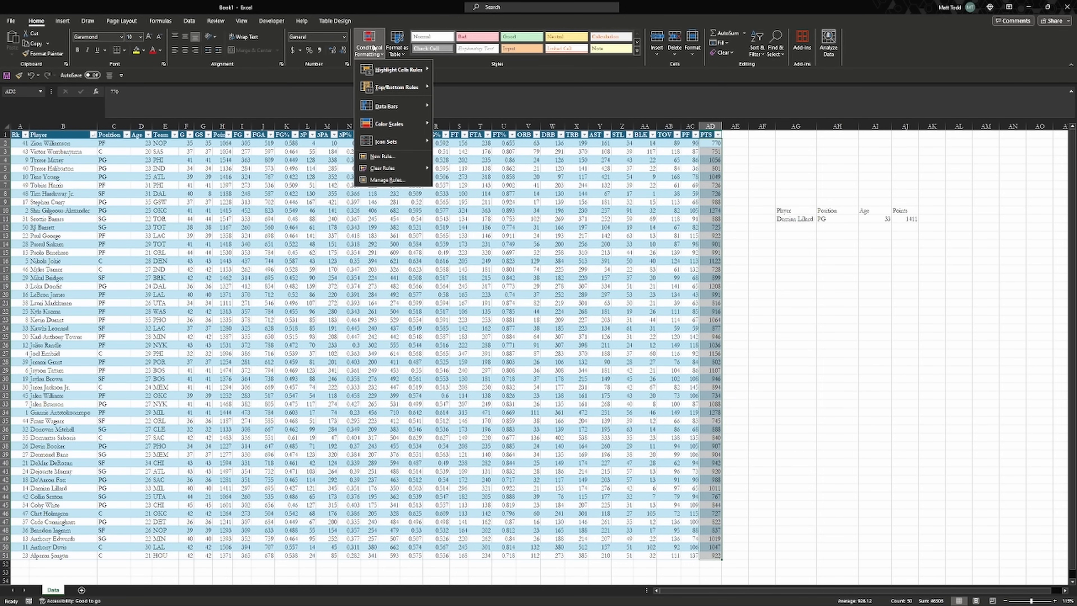
mouse_move(415, 72)
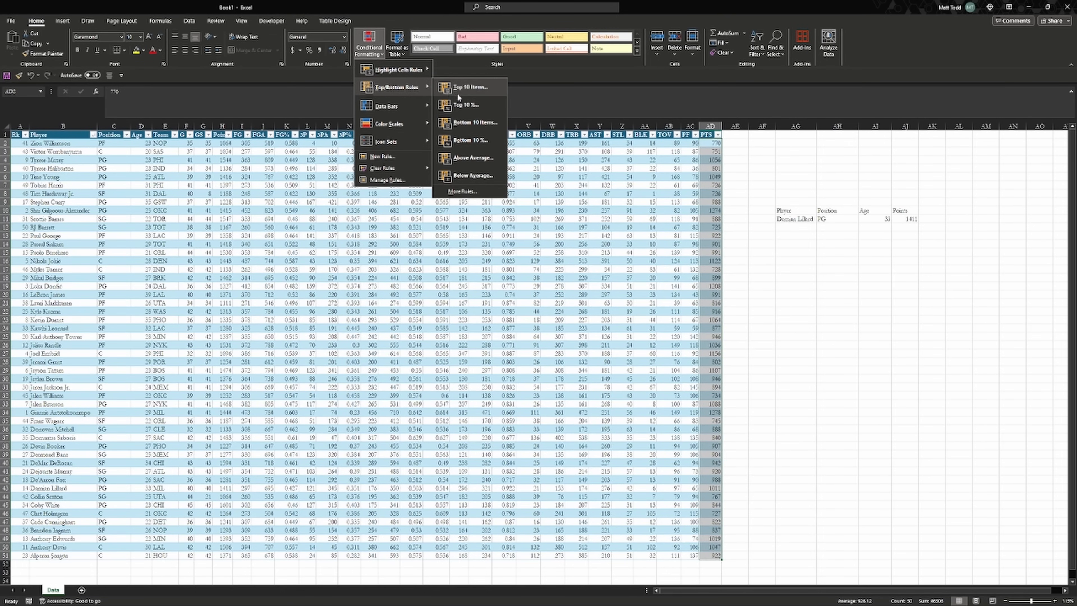
left_click(484, 102)
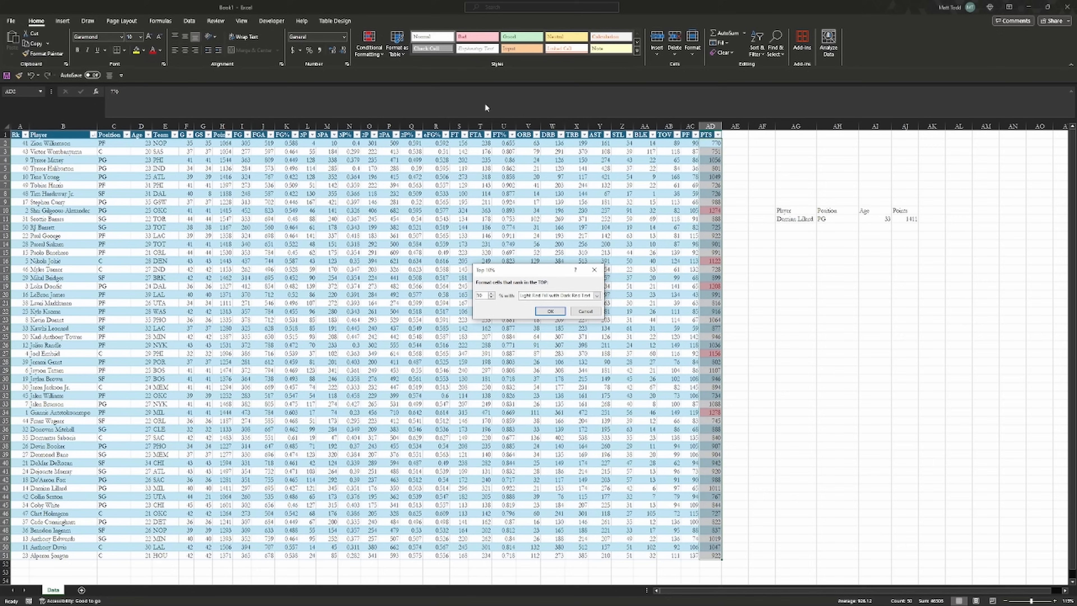
left_click(597, 295)
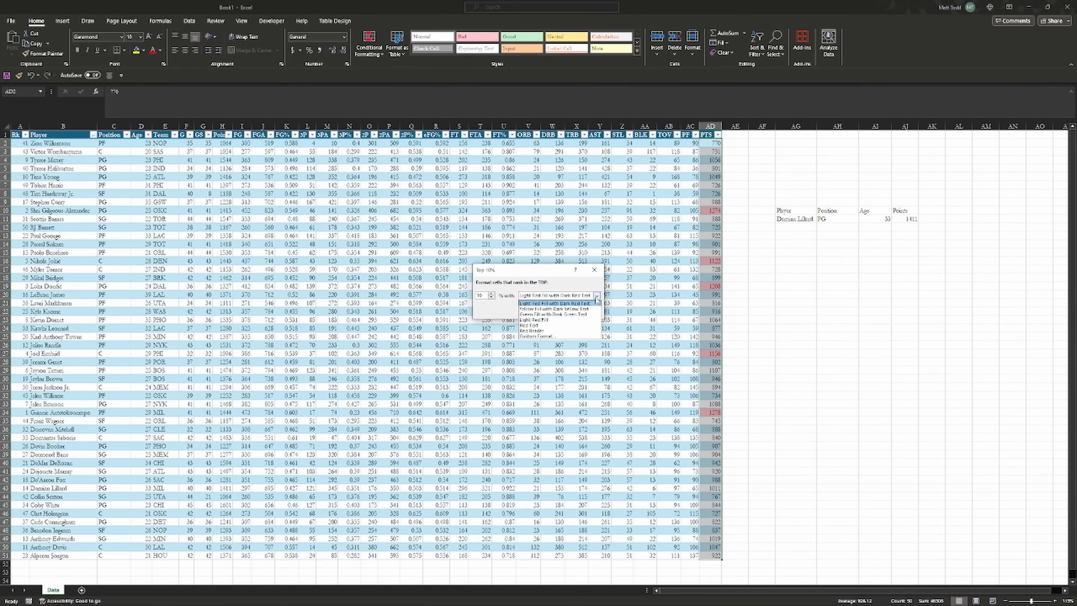
left_click(530, 314)
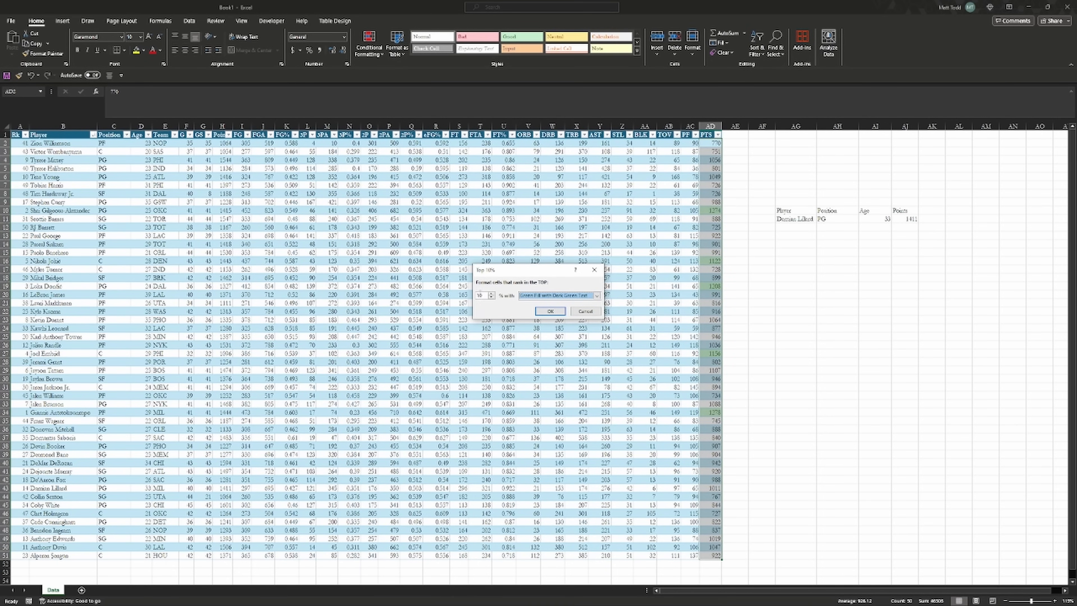
left_click(484, 296)
key("BackSpace")
type("5")
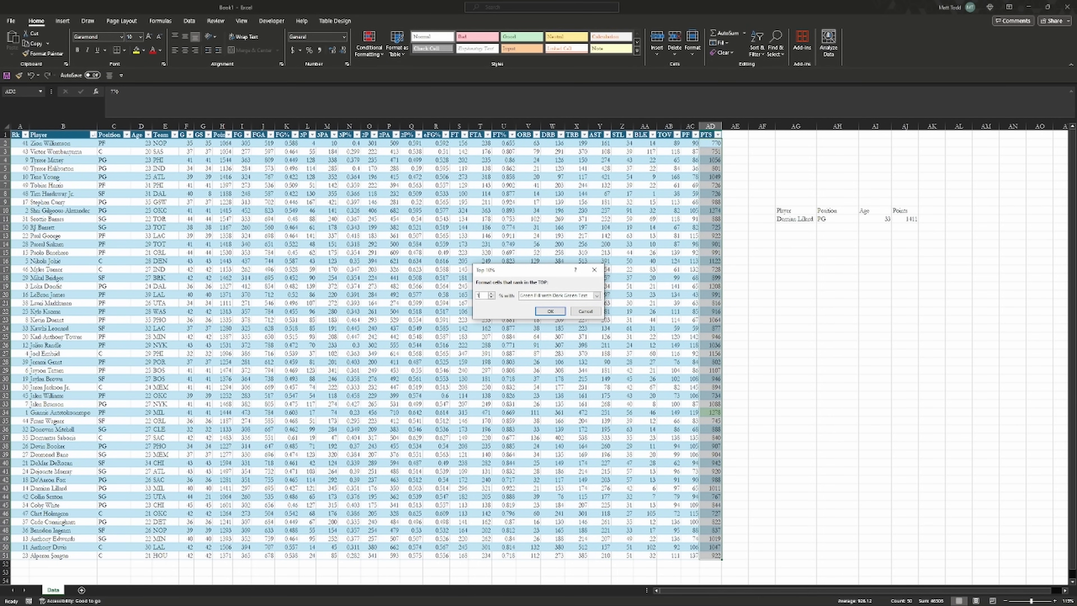
left_click(548, 313)
left_click(748, 289)
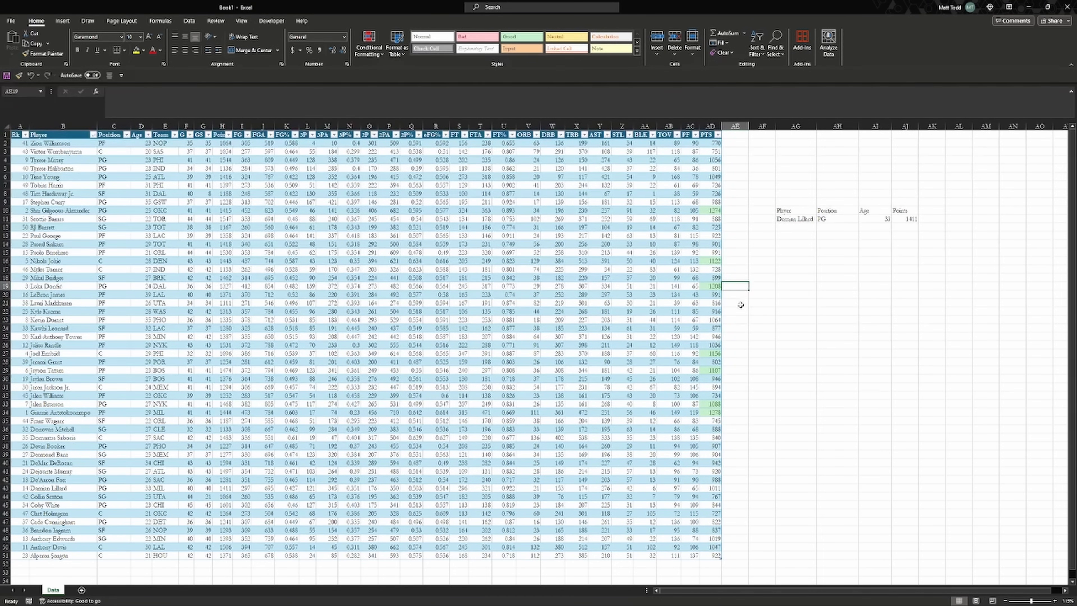
Sort the table by PTS cell colour so the green-highlighted top scorers come first
left_click(717, 135)
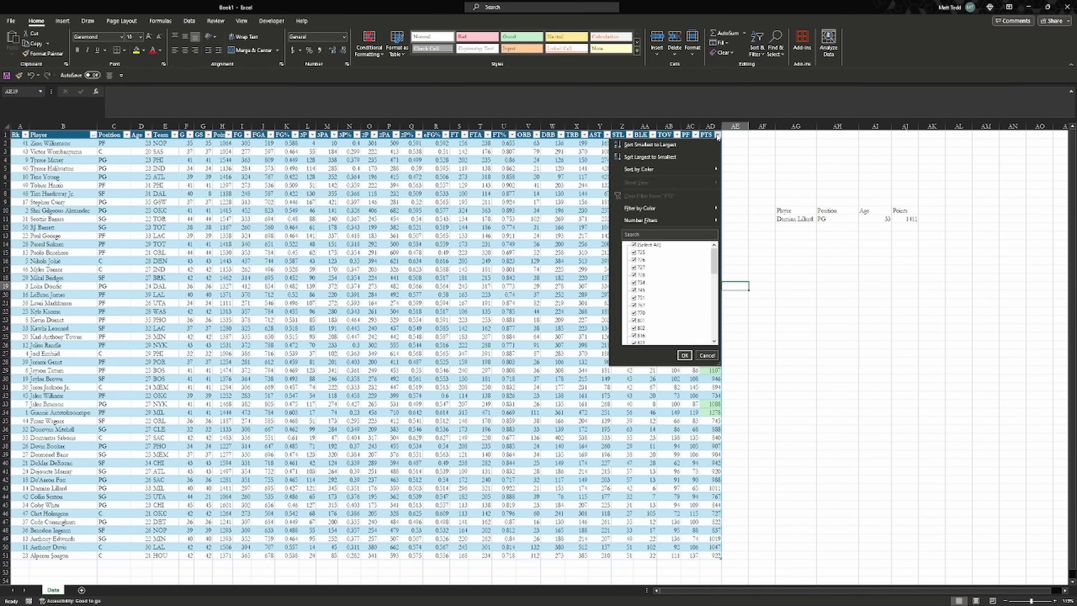
mouse_move(684, 212)
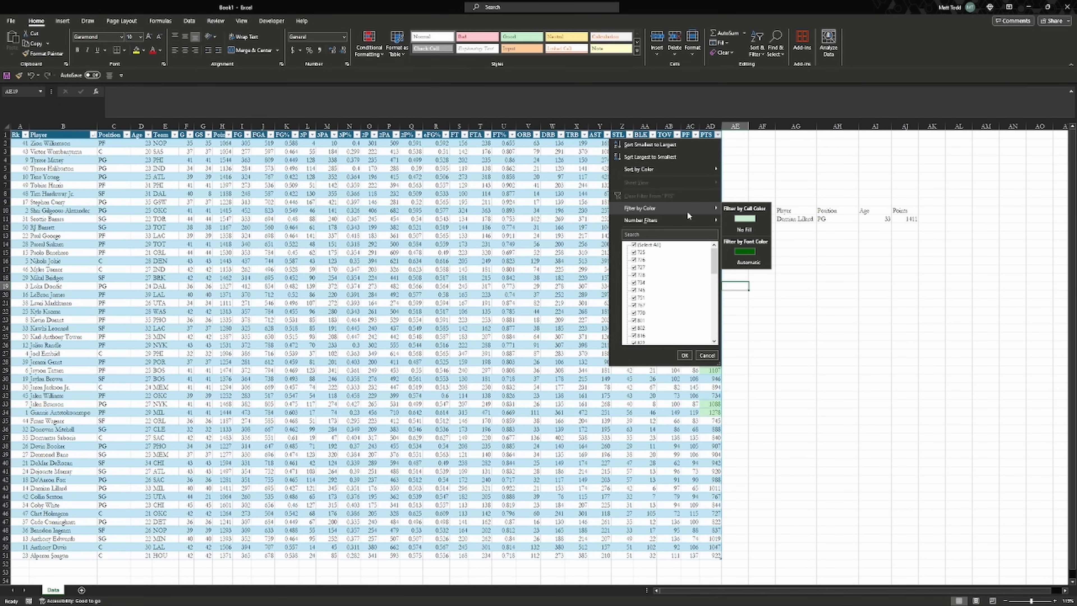
mouse_move(695, 168)
left_click(749, 180)
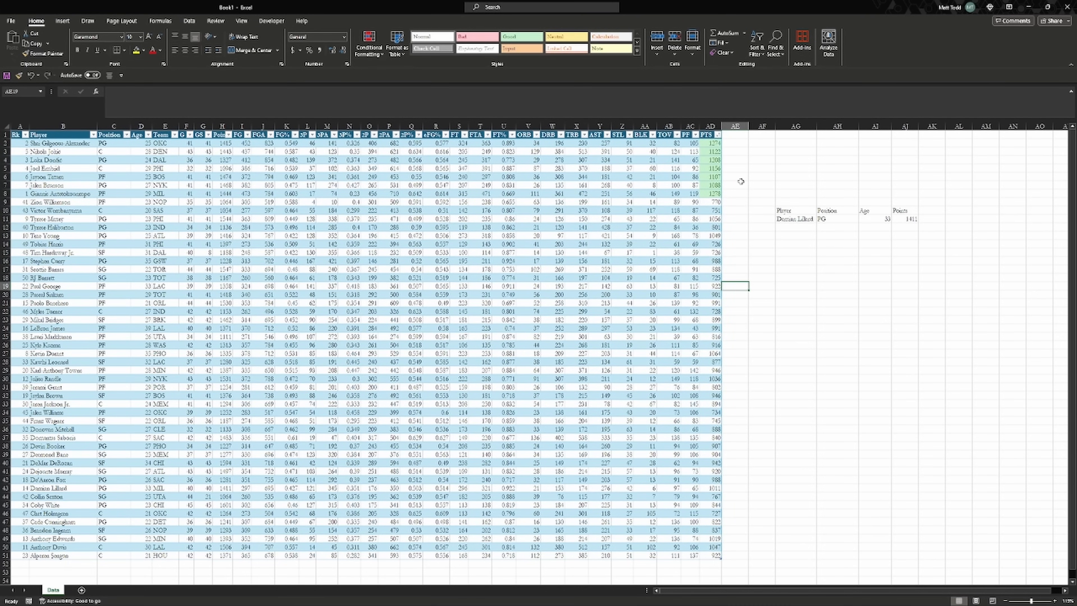
left_click_drag(714, 143, 17, 196)
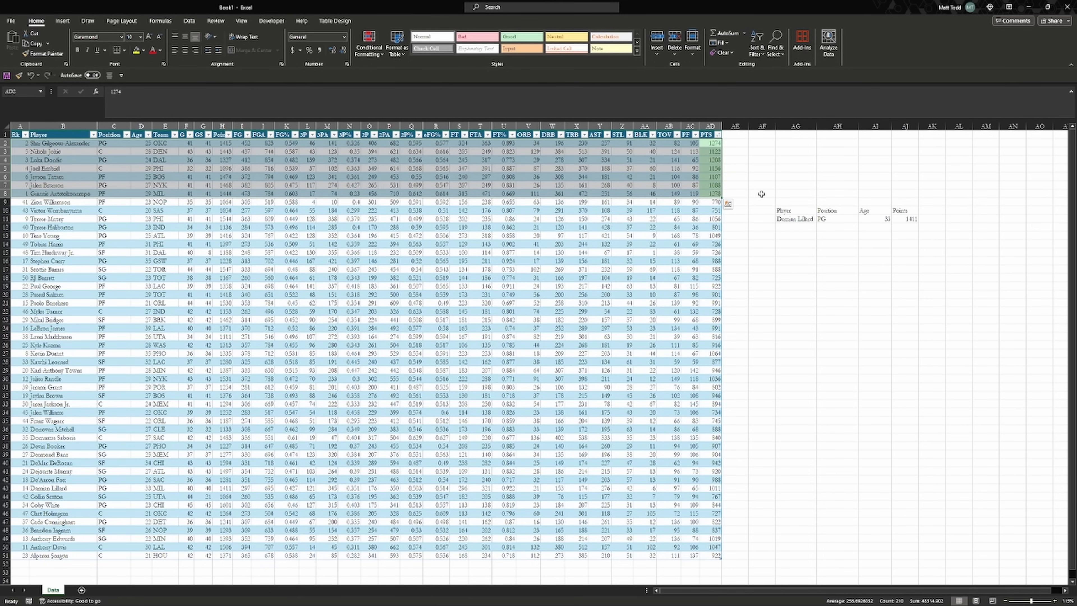
left_click(762, 186)
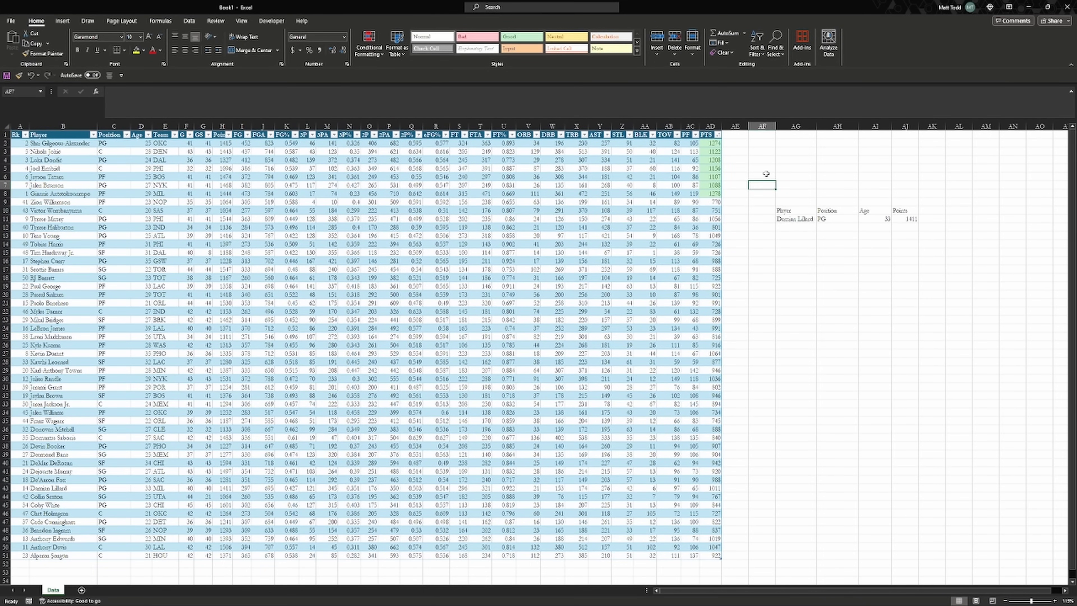
Select the header row from the PTS heading across to the first column
left_click(710, 127)
left_click(709, 134)
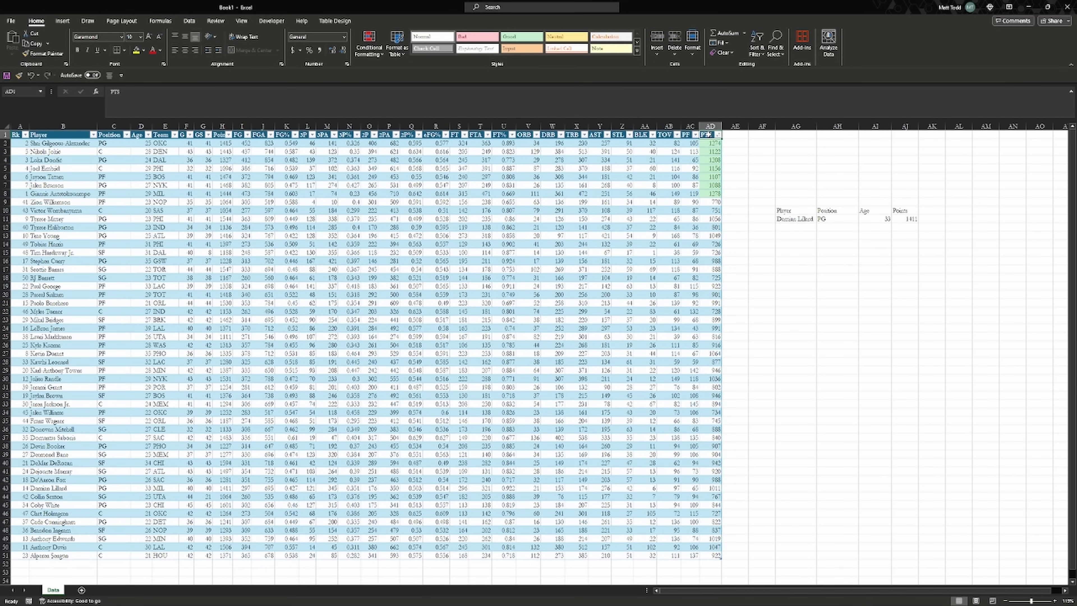
key("ctrl+shift+Left")
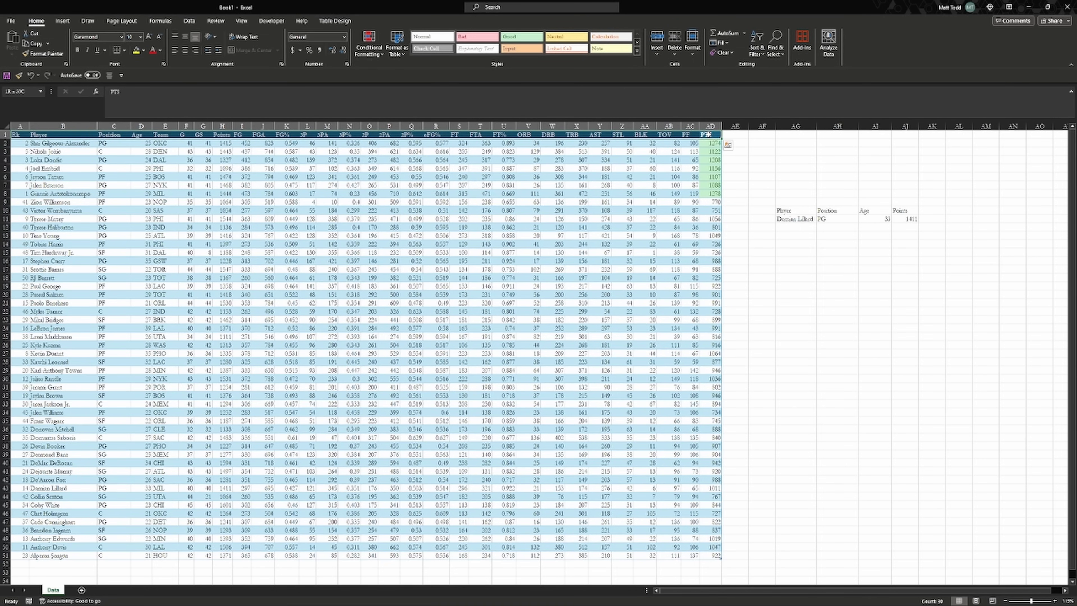
Switch the filter buttons off on the Rk–PTS header row with Ctrl+Shift+L
key("ctrl+shift+l")
key("Left")
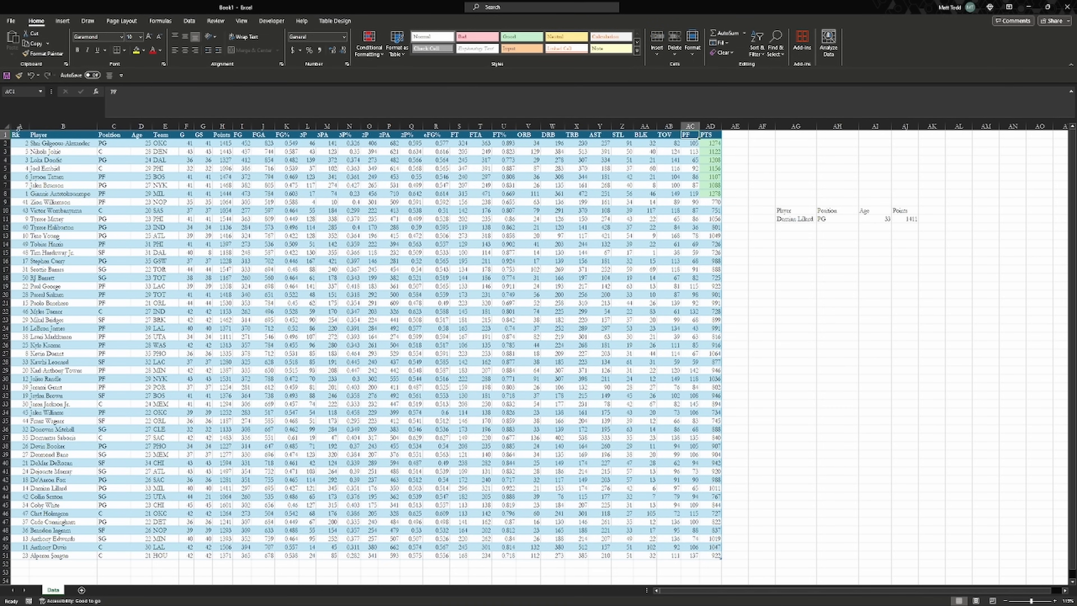
left_click_drag(17, 134, 716, 134)
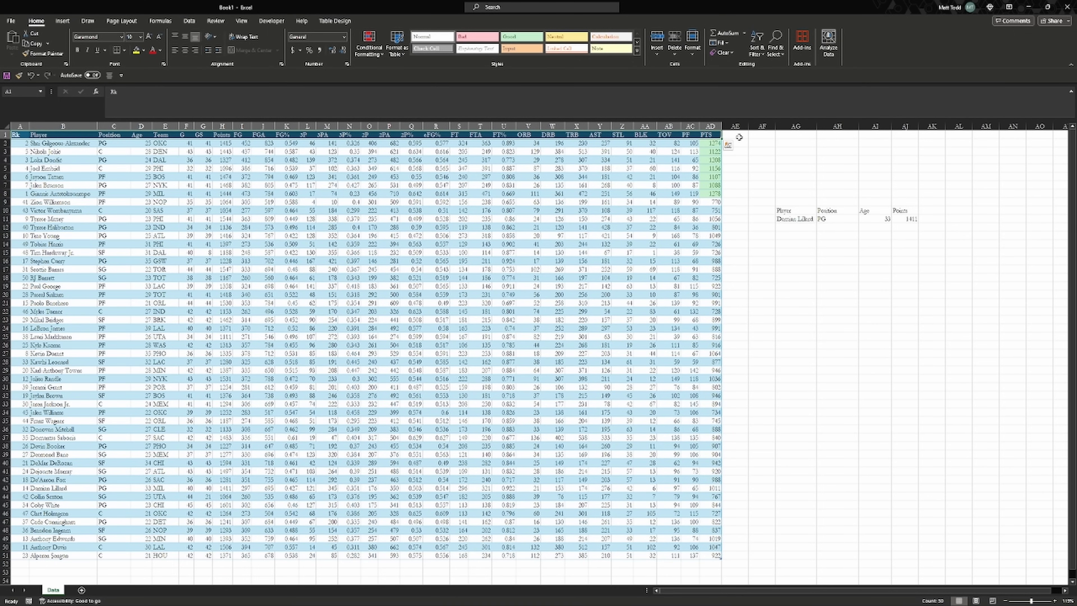
key("ctrl+shift+l")
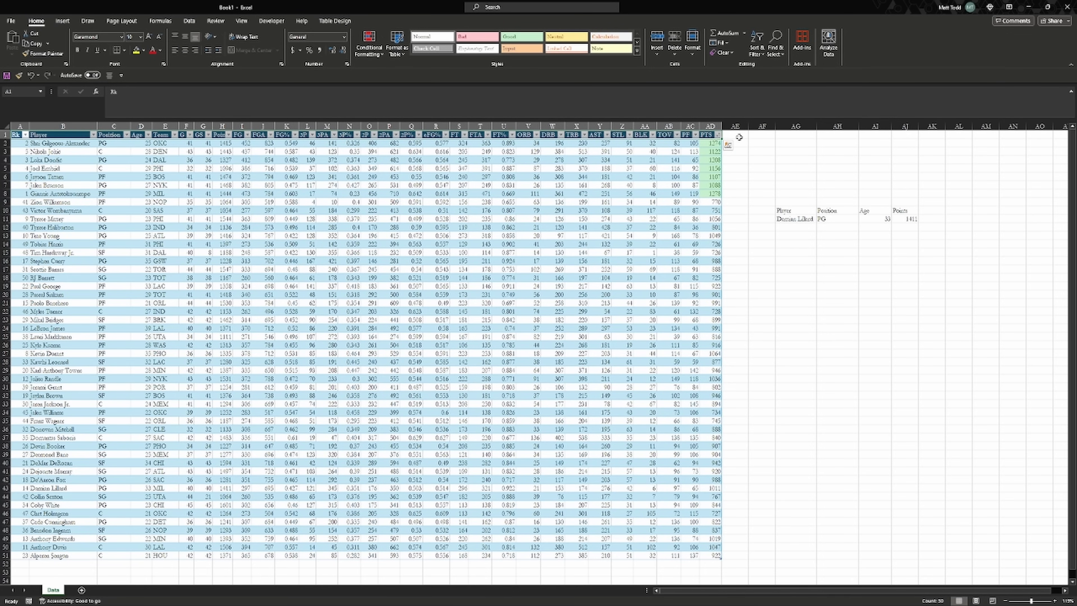
key("ctrl+shift+l")
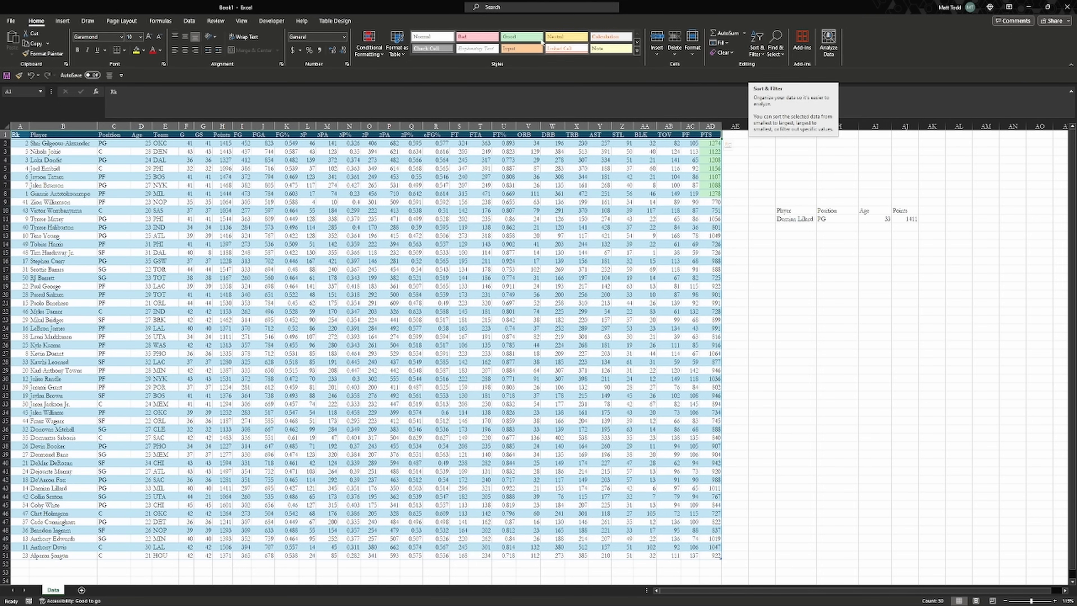
Turn the header filters back on through Sort & Filter > Filter
left_click(757, 50)
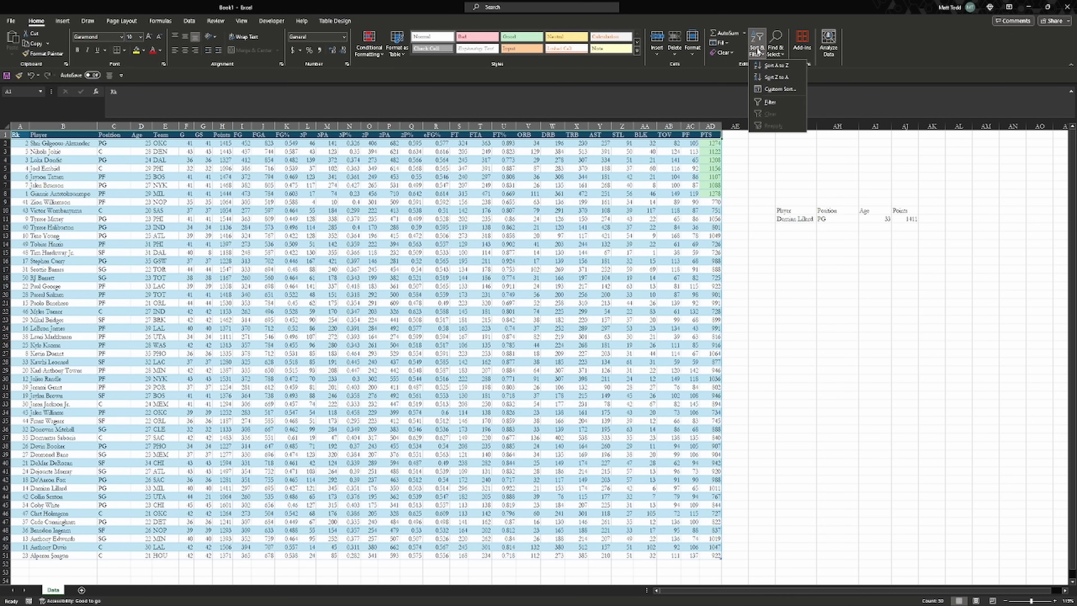
left_click(779, 102)
left_click(752, 153)
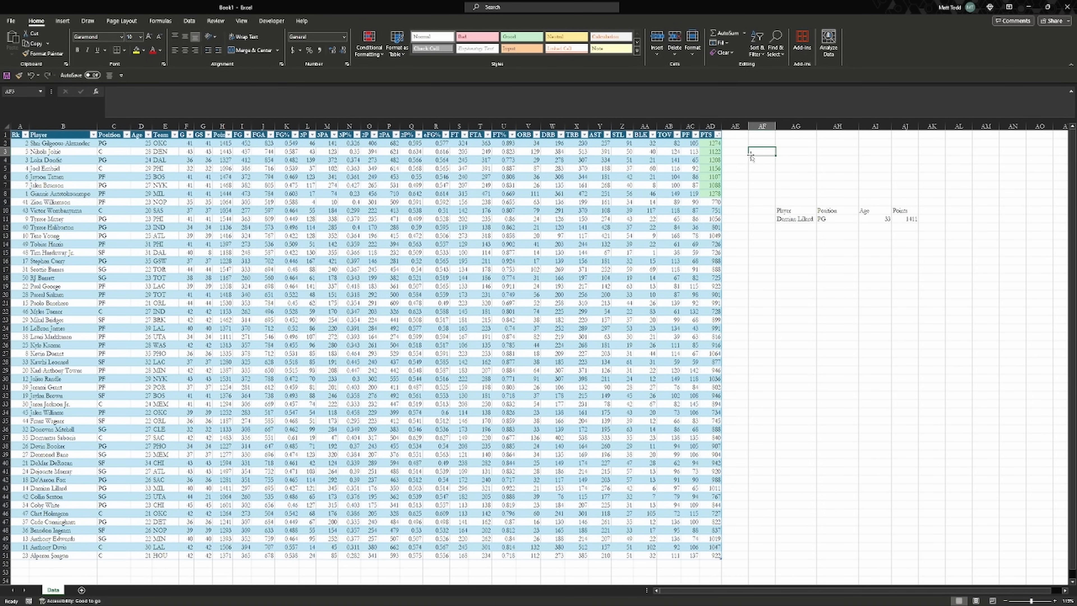
left_click(690, 175)
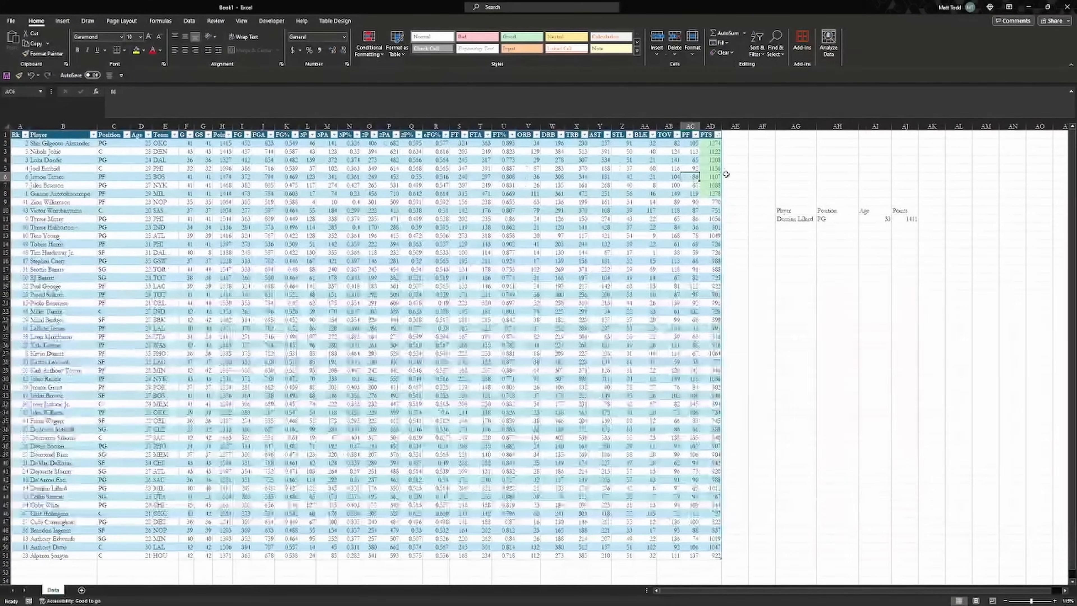
left_click(62, 21)
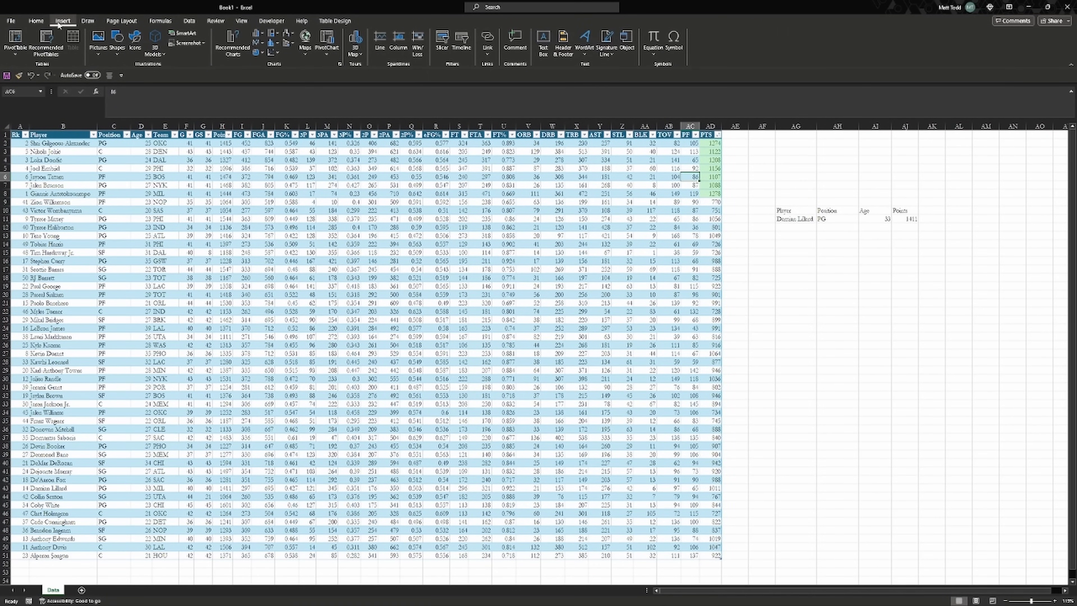
left_click(16, 39)
left_click(568, 345)
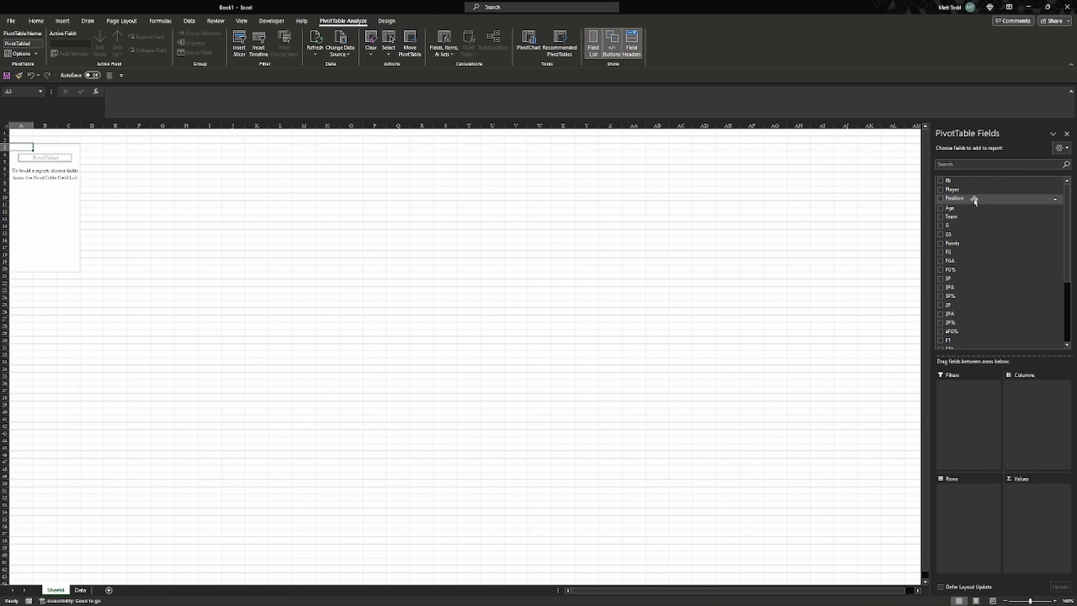
left_click_drag(975, 199, 966, 514)
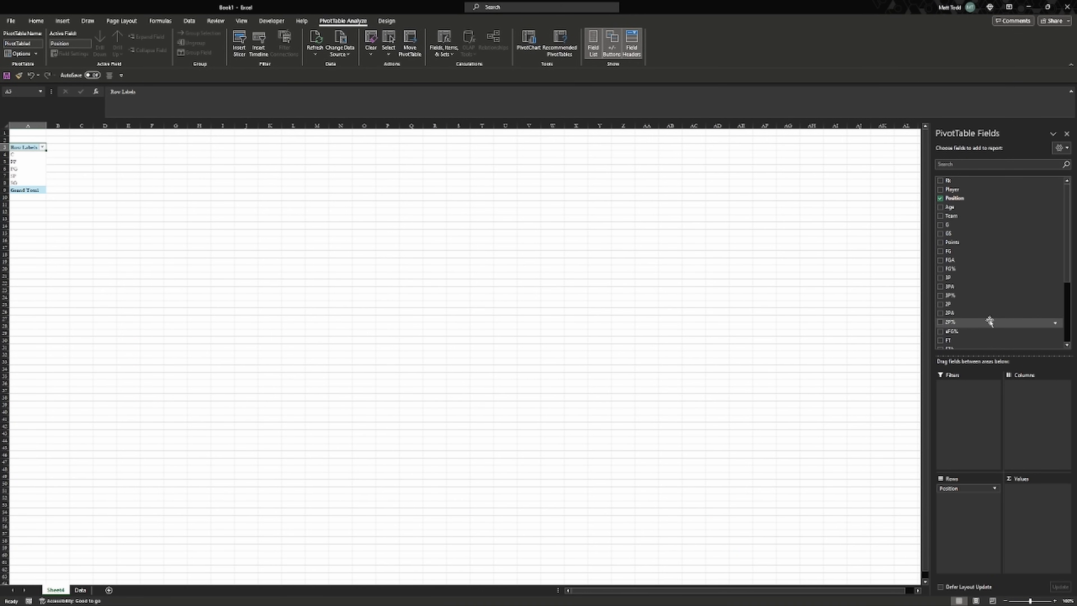
scroll(990, 321, "down", 4)
left_click_drag(986, 335, 1026, 501)
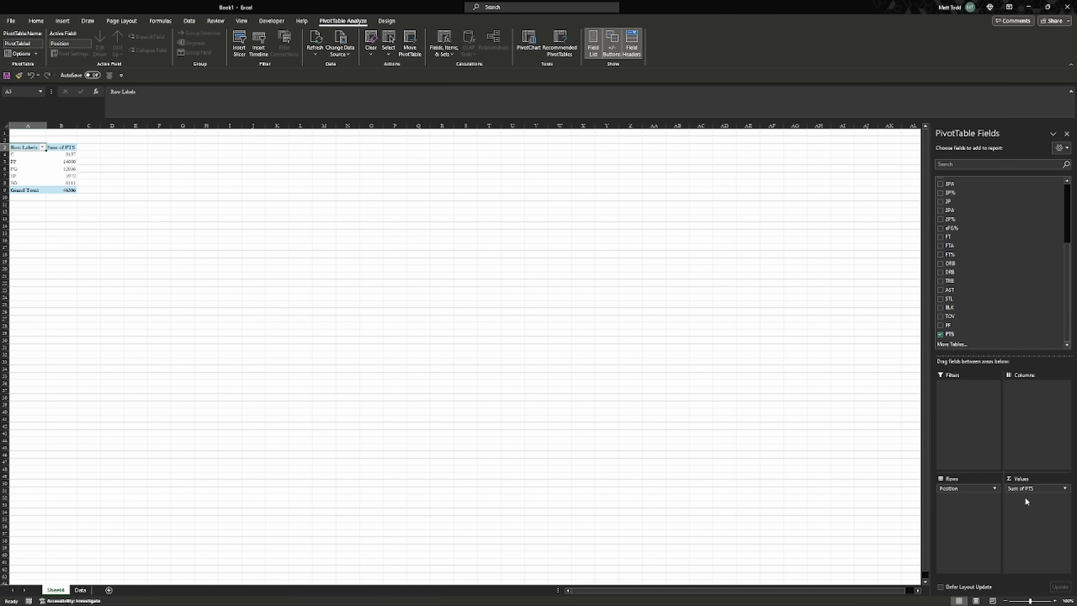
left_click(64, 155)
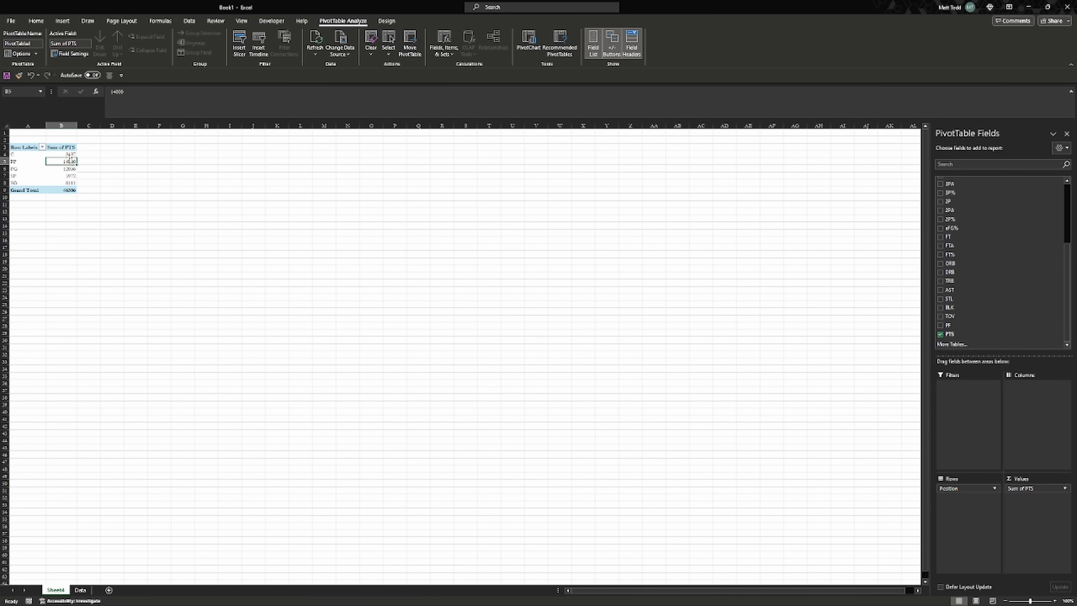
left_click_drag(50, 155, 38, 158)
scroll(69, 167, "up", 5, "ctrl")
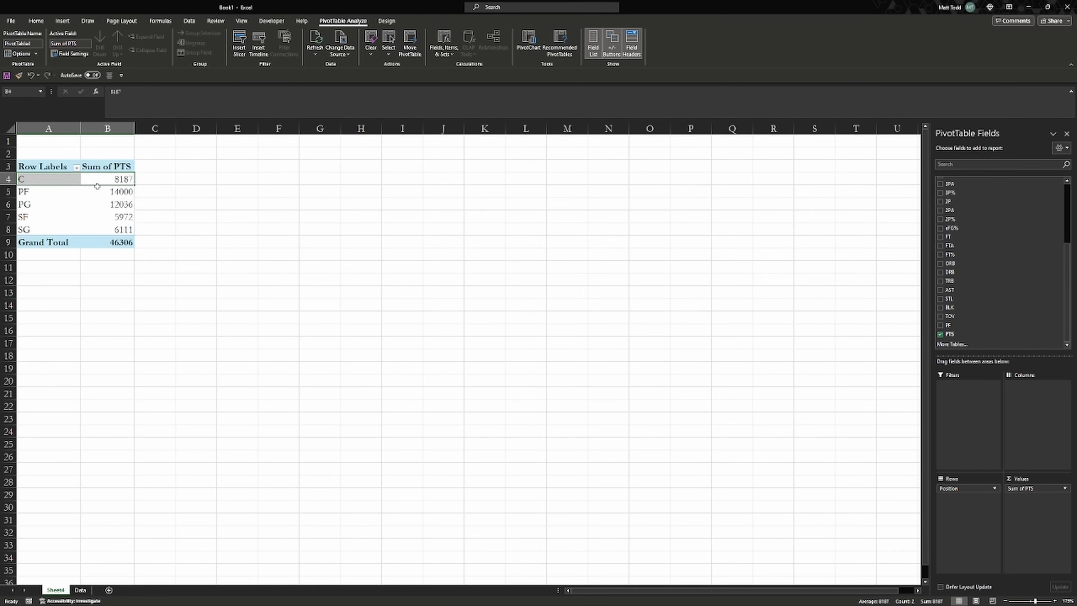
mouse_move(77, 192)
left_mouse_down()
mouse_move(93, 193)
mouse_move(92, 207)
left_mouse_up()
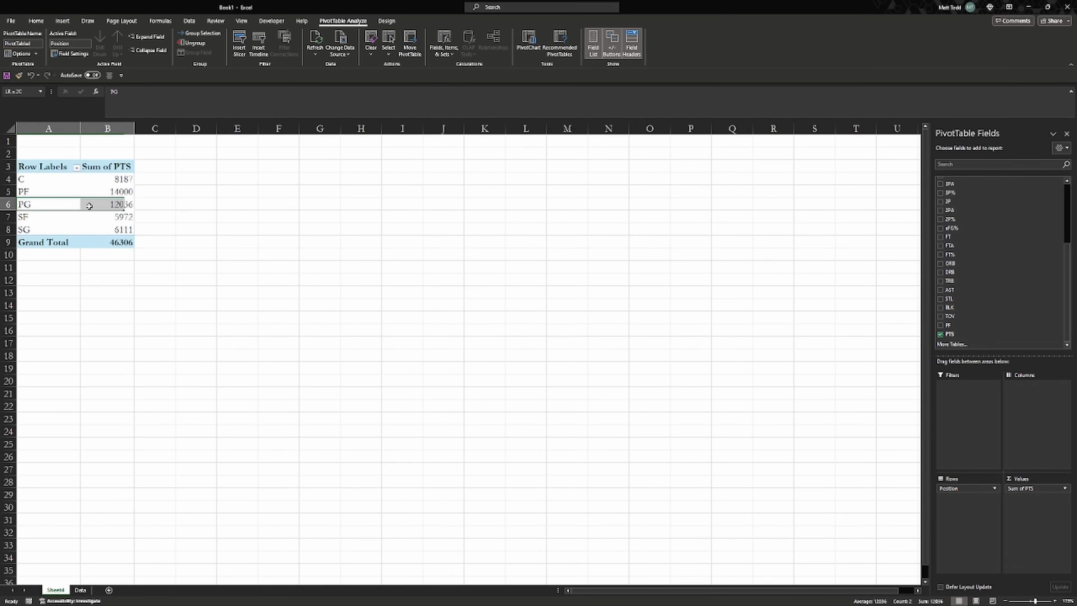
left_click(70, 217)
left_click(101, 193)
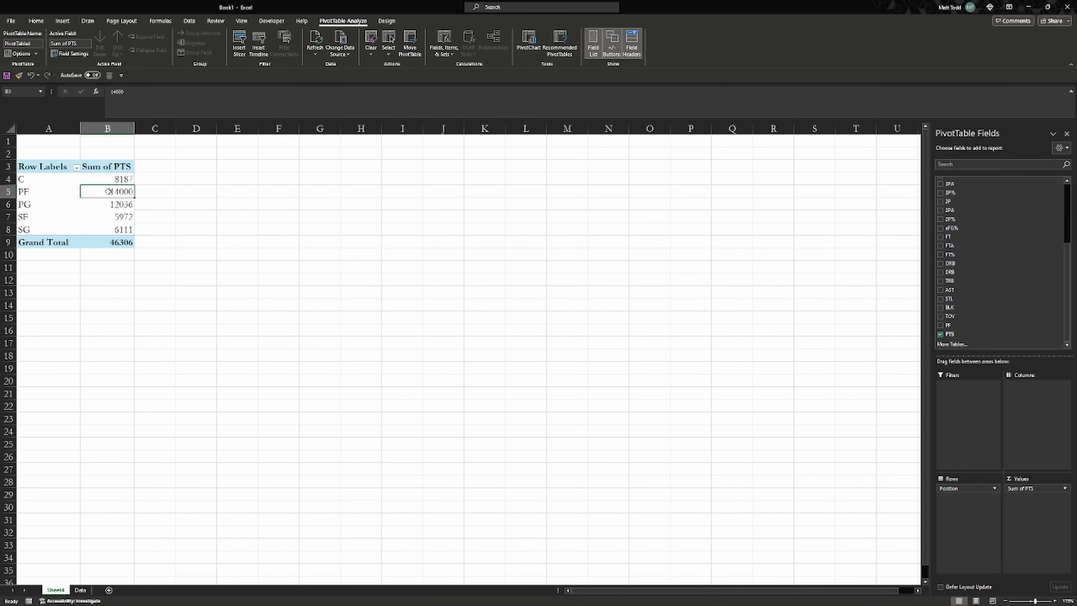
Sort the pivot's positions from largest to smallest points
right_click(106, 183)
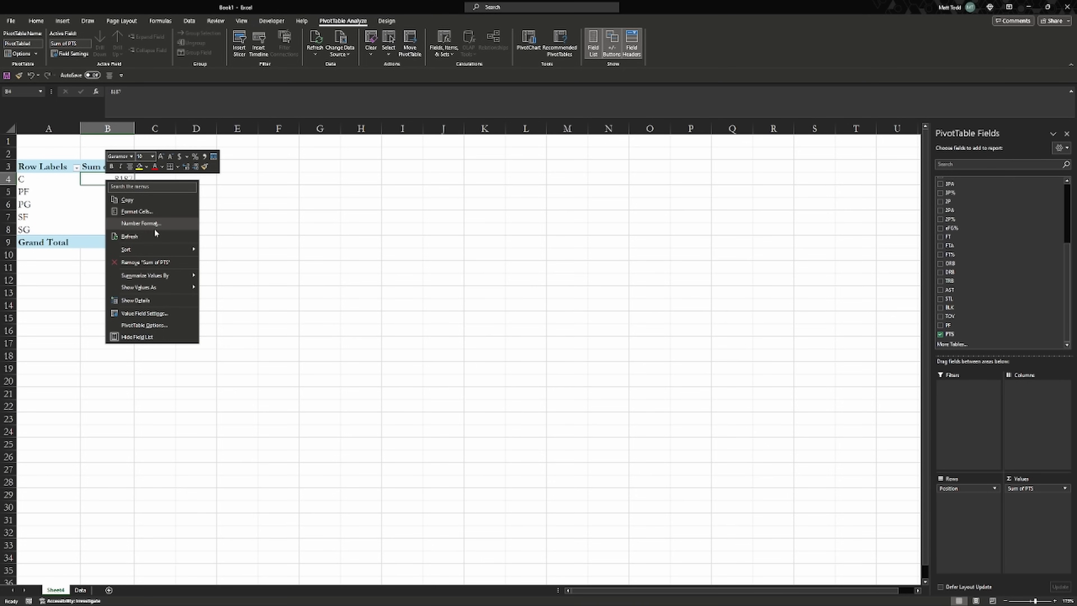
mouse_move(164, 250)
left_click(235, 261)
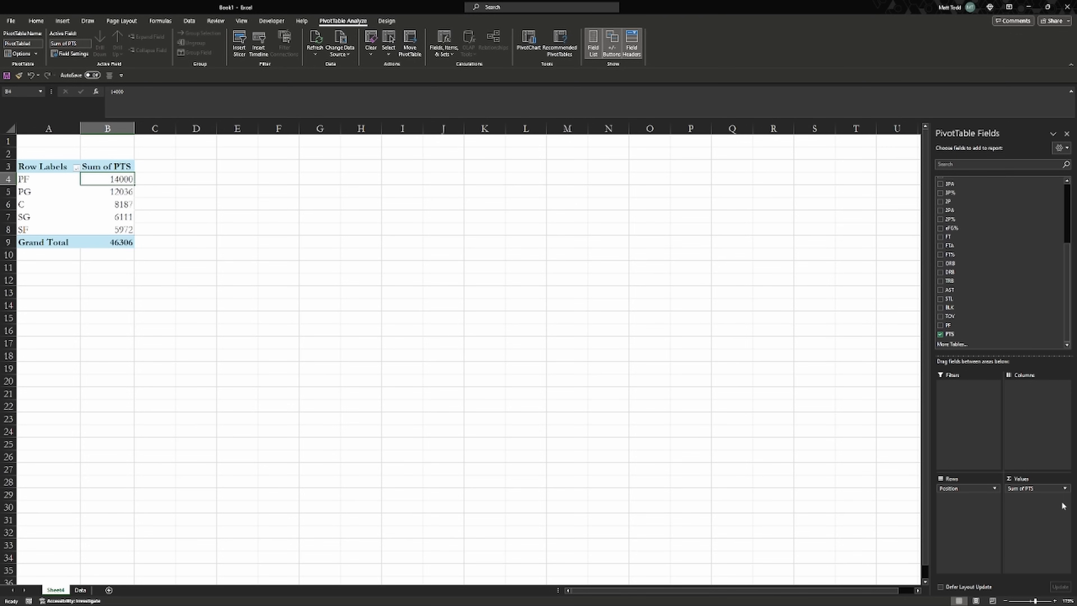
Change the PTS value field to summarize by Average instead of Sum
left_click(1064, 489)
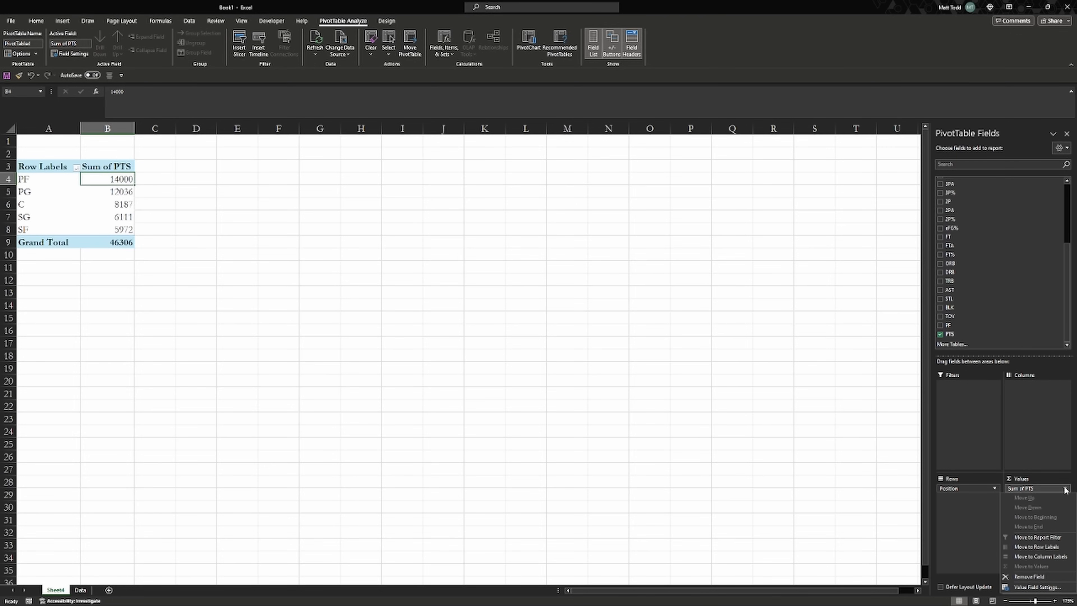
left_click(1061, 587)
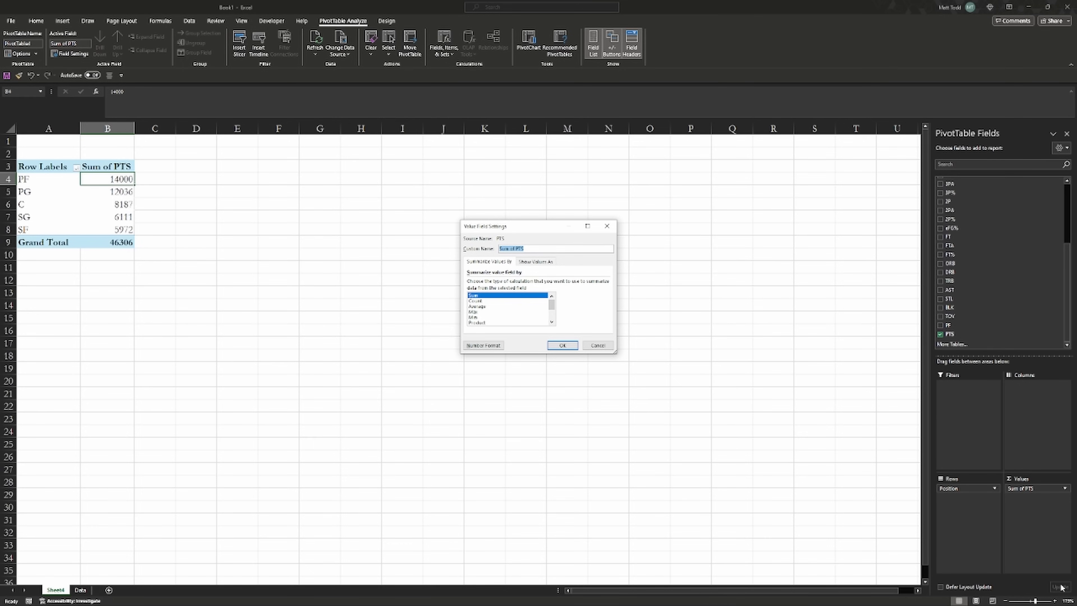
left_click(502, 307)
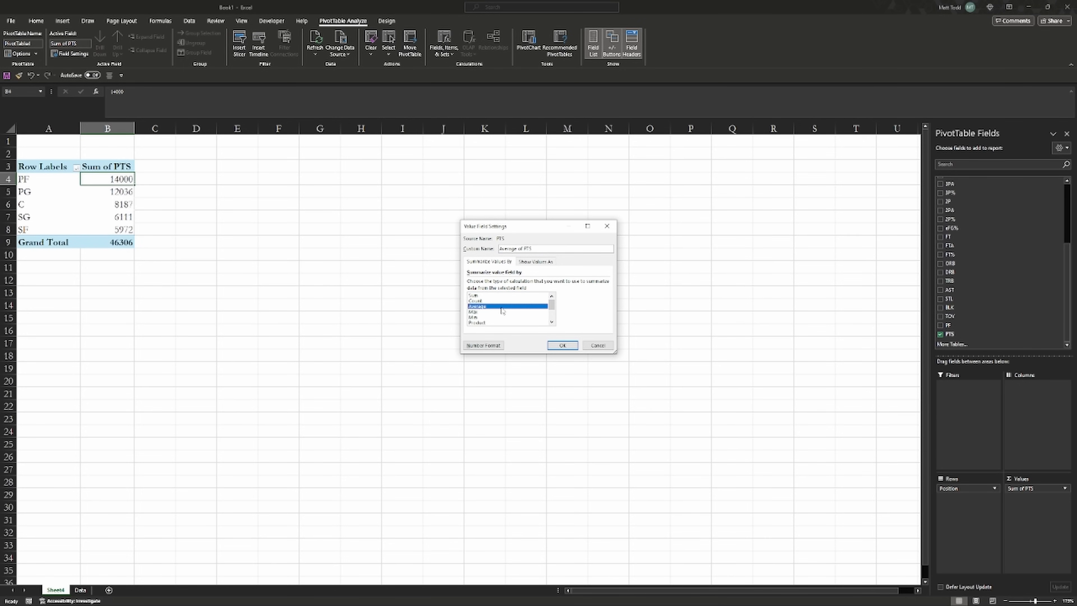
left_click(562, 346)
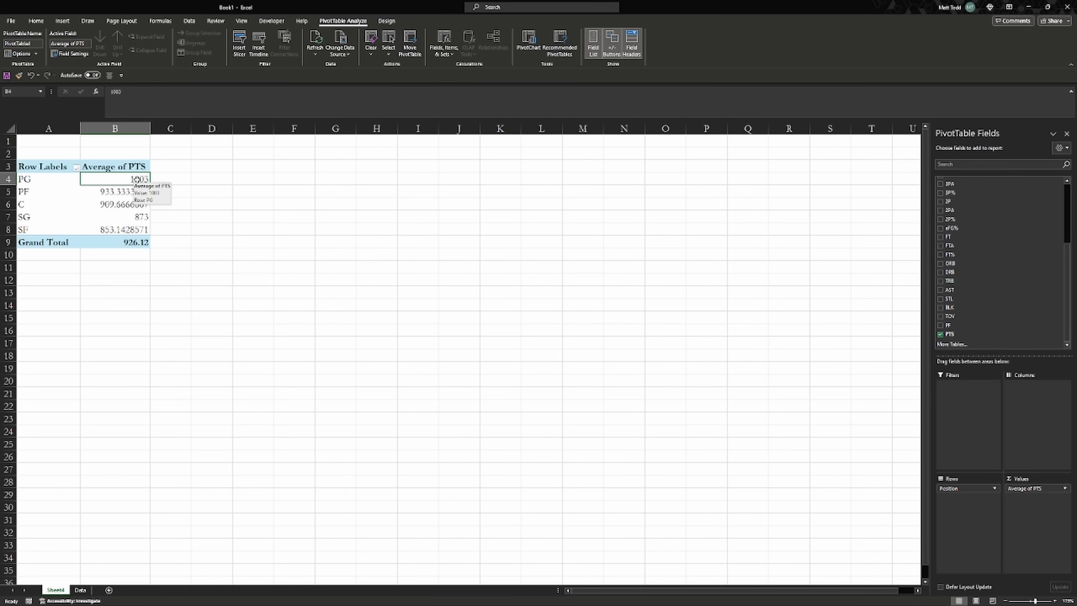
Format the average points in B4:B9 as Number with two decimals
left_click_drag(137, 179, 148, 243)
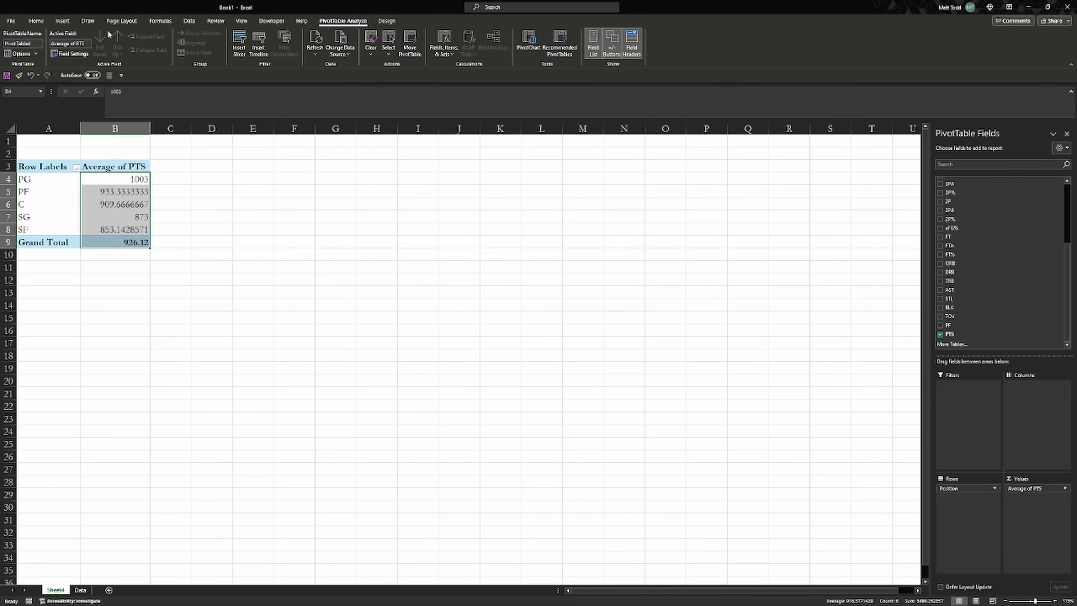
left_click(36, 20)
left_click(344, 38)
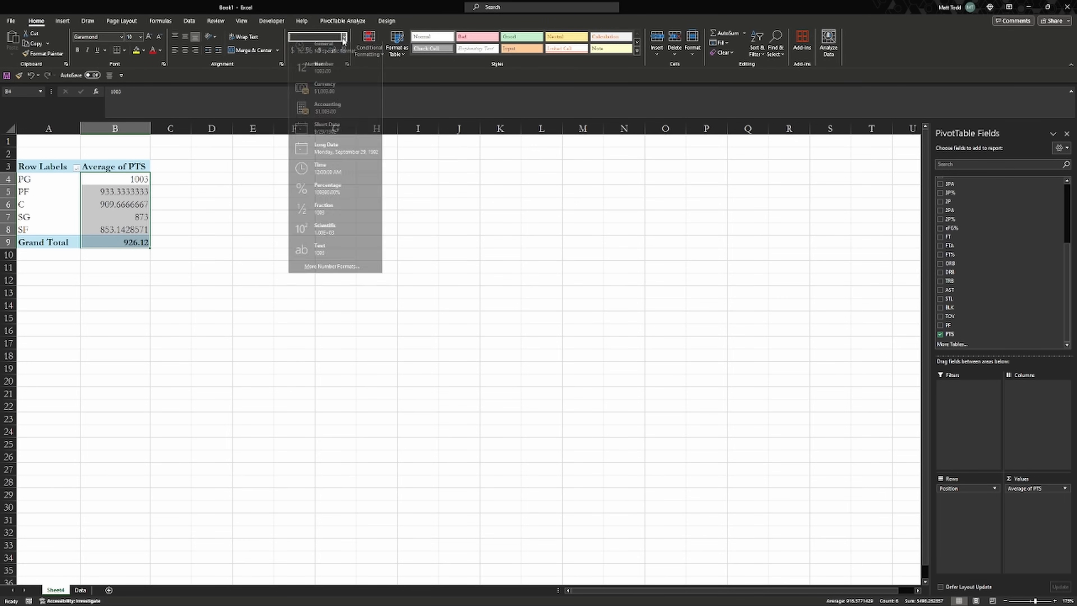
left_click(336, 69)
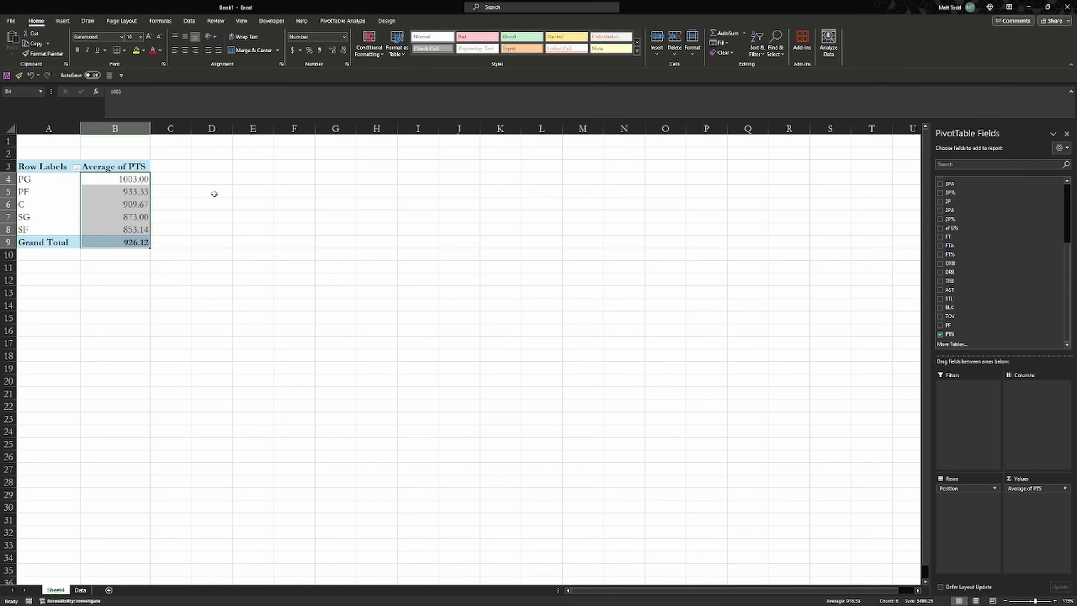
left_click(137, 178)
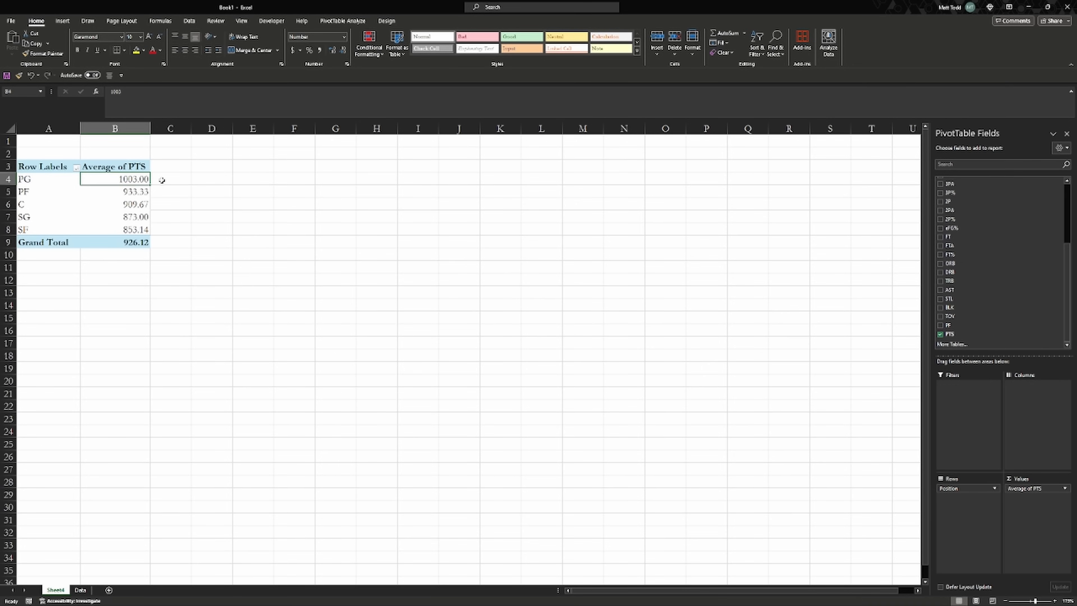
left_click(144, 193)
left_click(144, 204)
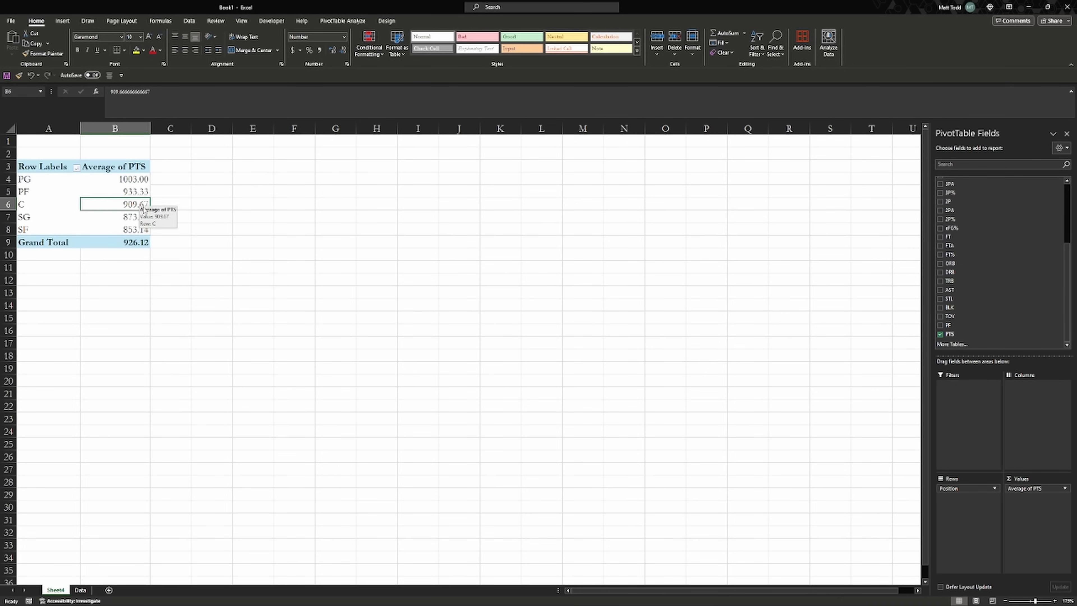
left_click(143, 216)
left_click(132, 205)
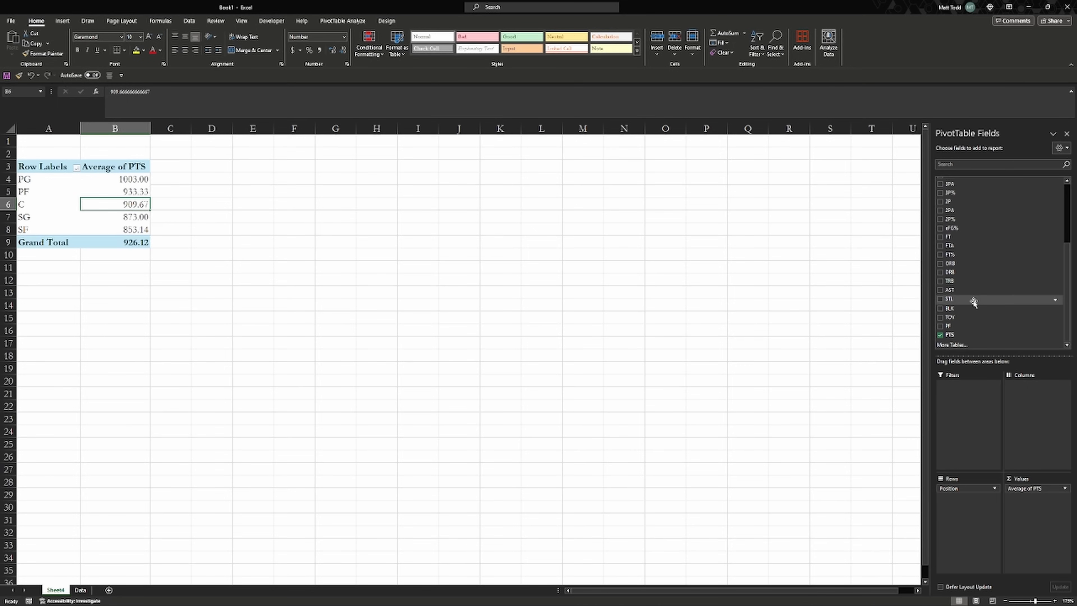
Add BLK to the pivot values and summarize it by Max
left_click_drag(972, 311, 1020, 518)
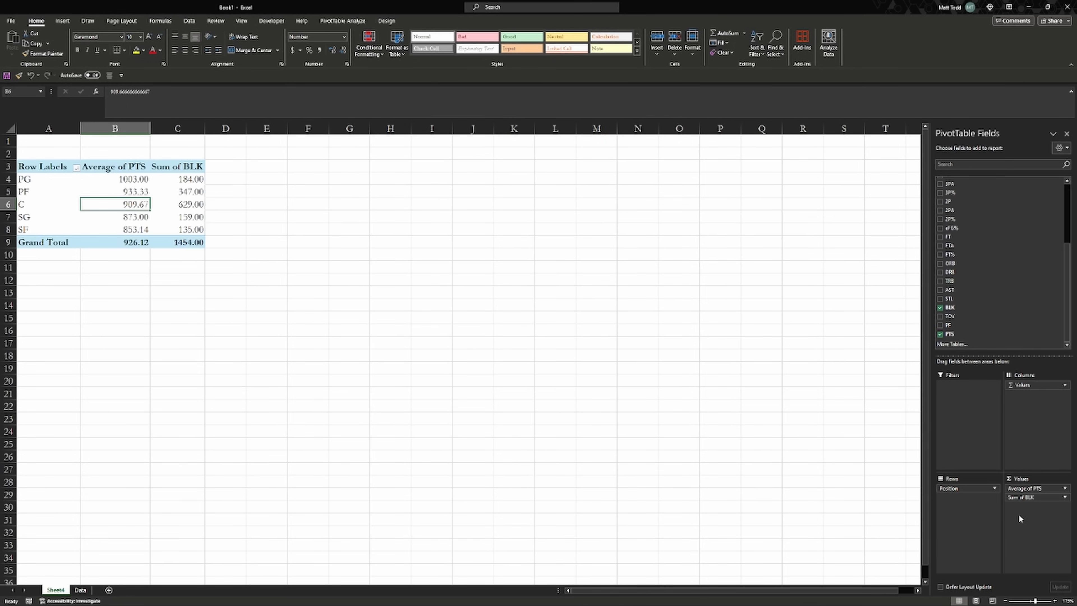
left_click(171, 171)
mouse_move(171, 172)
left_mouse_down()
mouse_move(135, 164)
mouse_move(172, 170)
left_mouse_up()
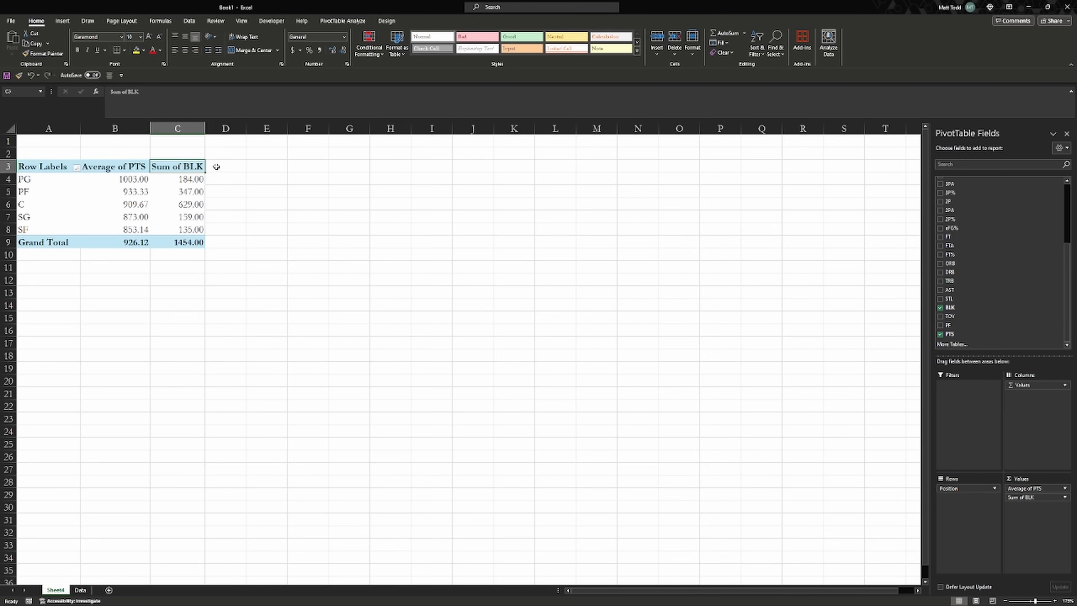
left_click(1050, 499)
left_click(1057, 594)
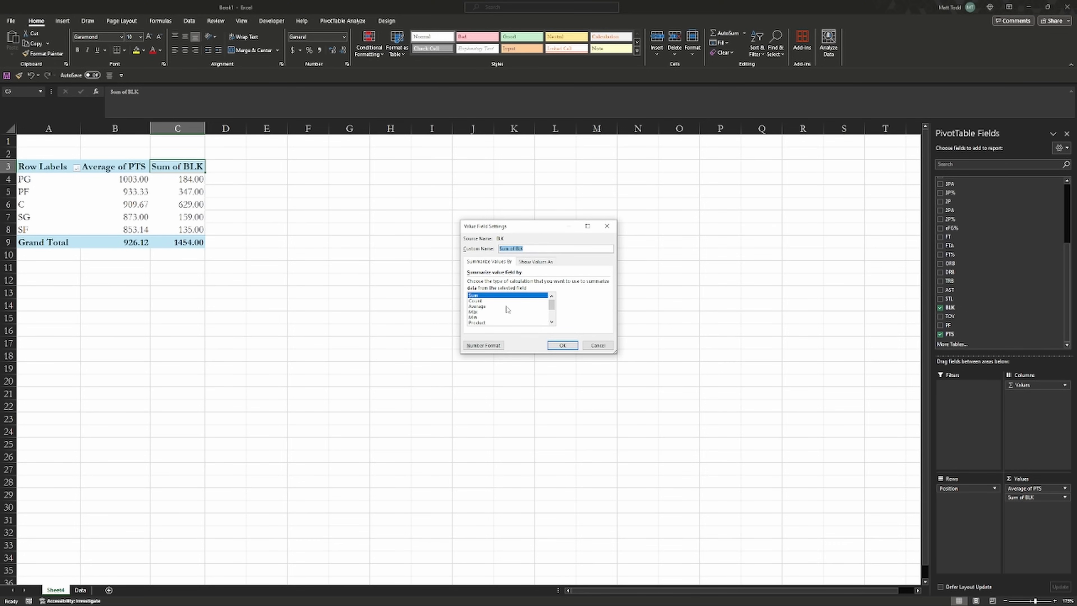
scroll(508, 308, "down", 1)
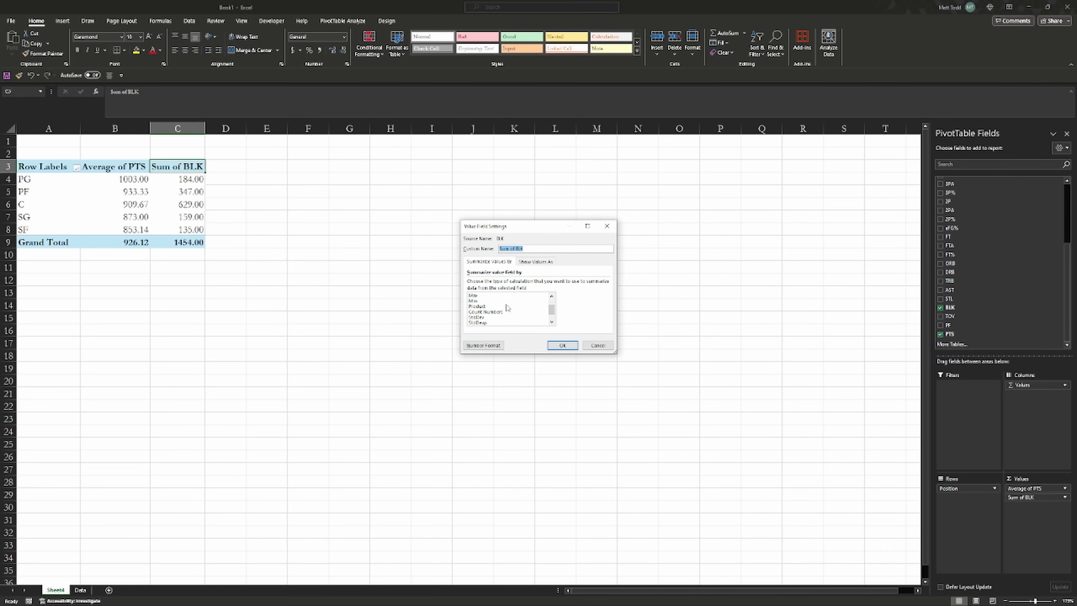
scroll(508, 308, "up", 1)
left_click(508, 312)
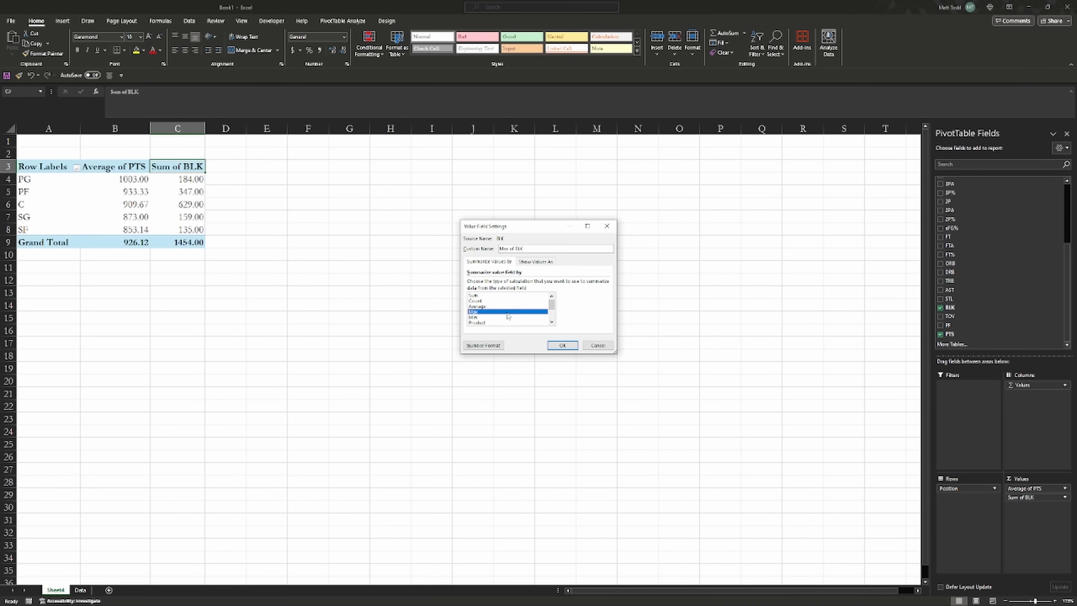
left_click(562, 345)
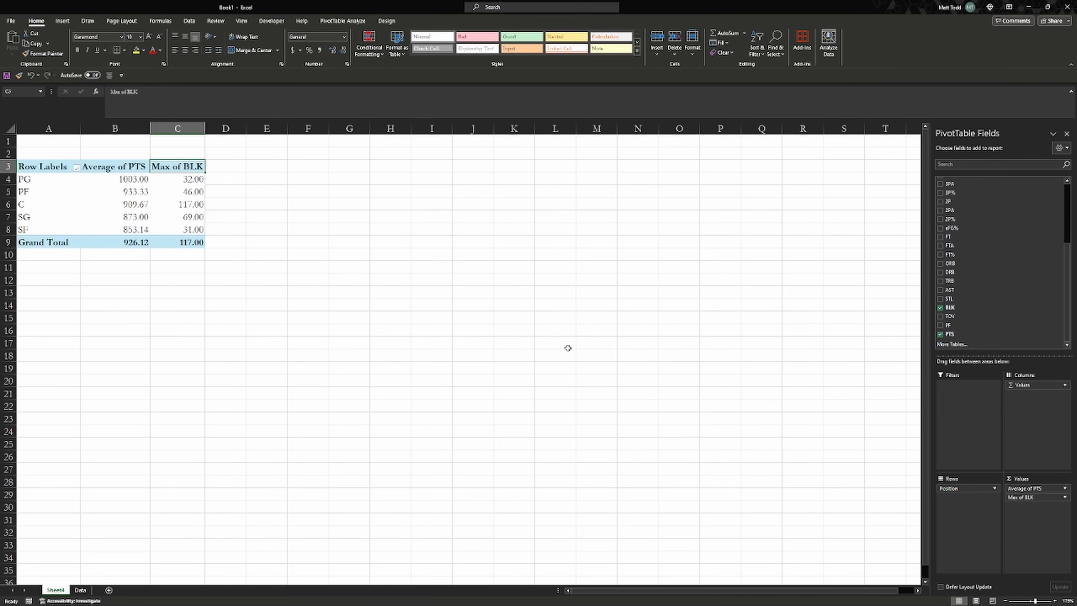
Check the Max of BLK value for C (117.00) and reselect the pivot table
left_click(203, 203)
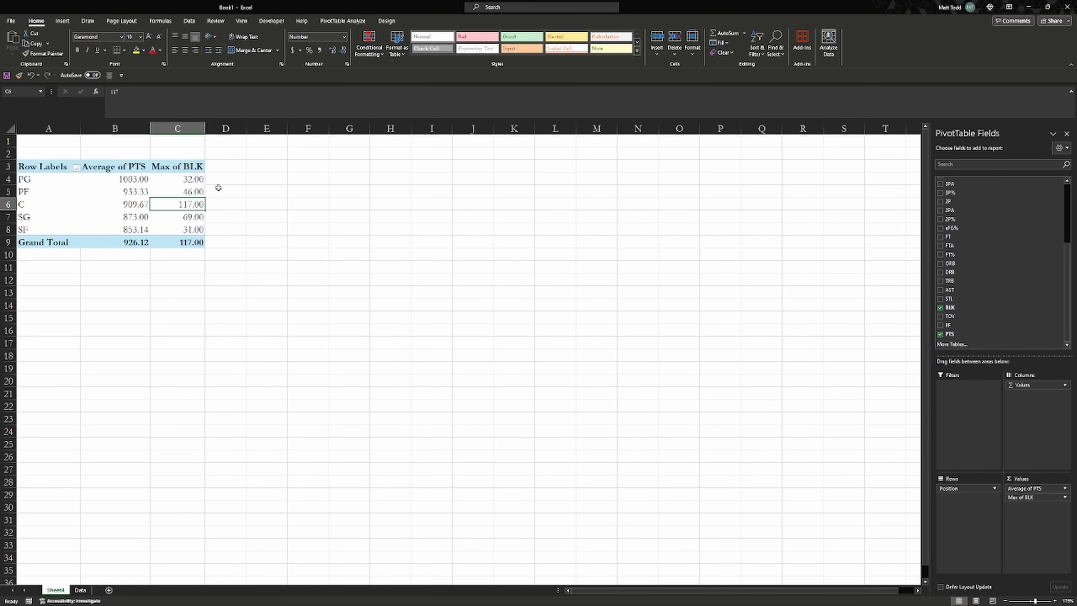
left_click(221, 177)
left_click(189, 189)
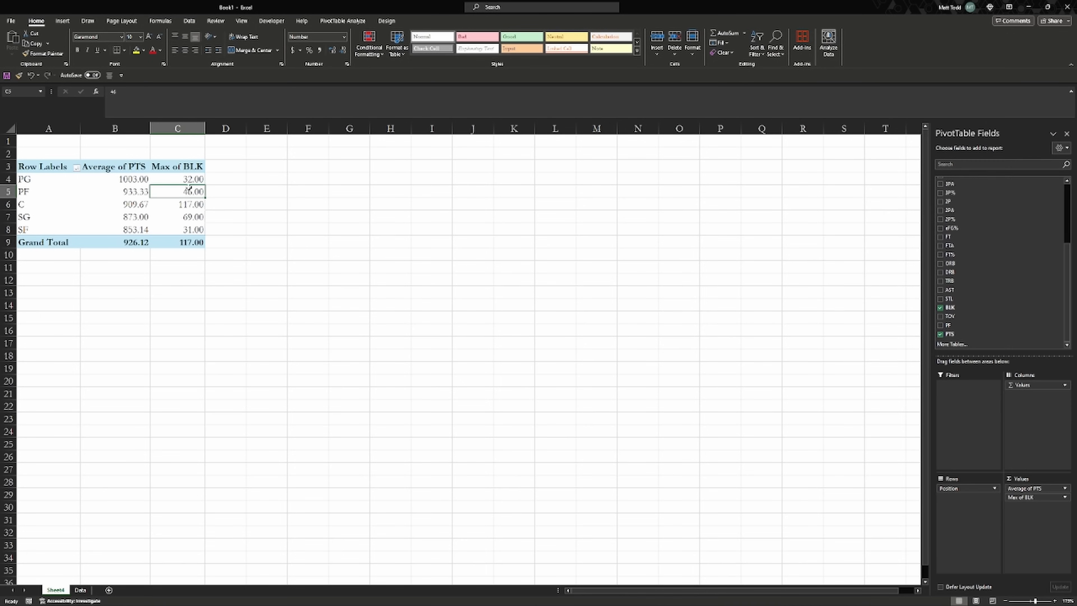
left_click(342, 20)
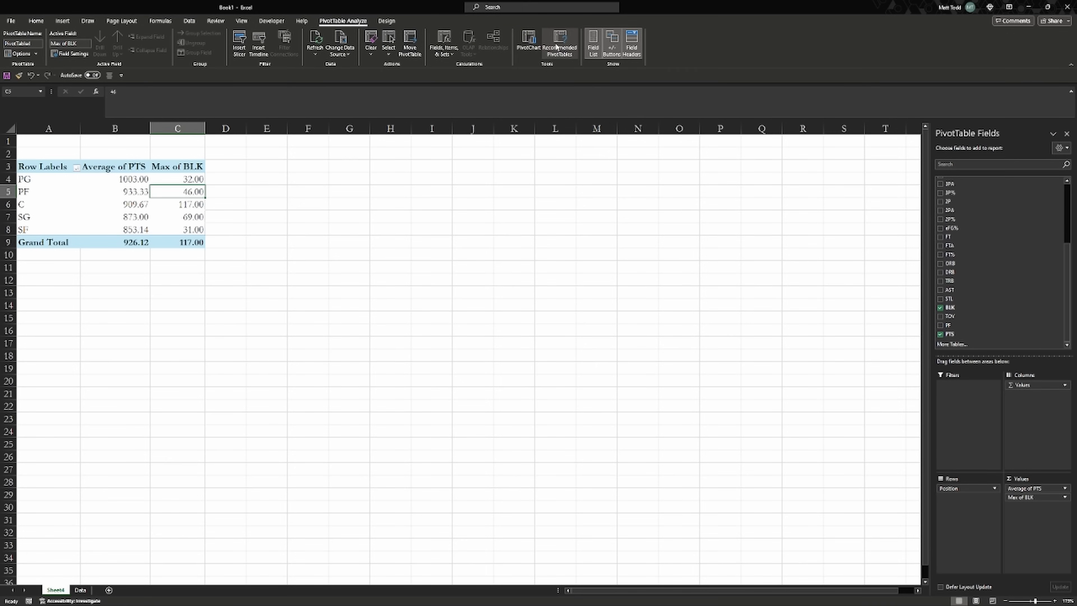
Apply a Medium dark blue PivotTable style, enable Banded Columns, and review the result
left_click(387, 21)
left_click(411, 51)
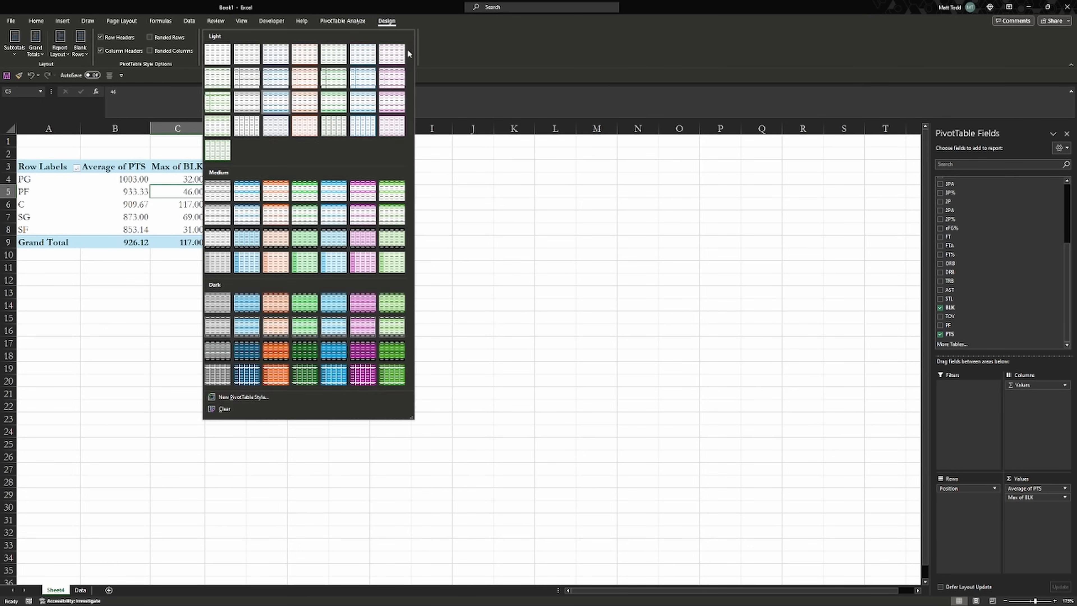
left_click(255, 187)
left_click(171, 51)
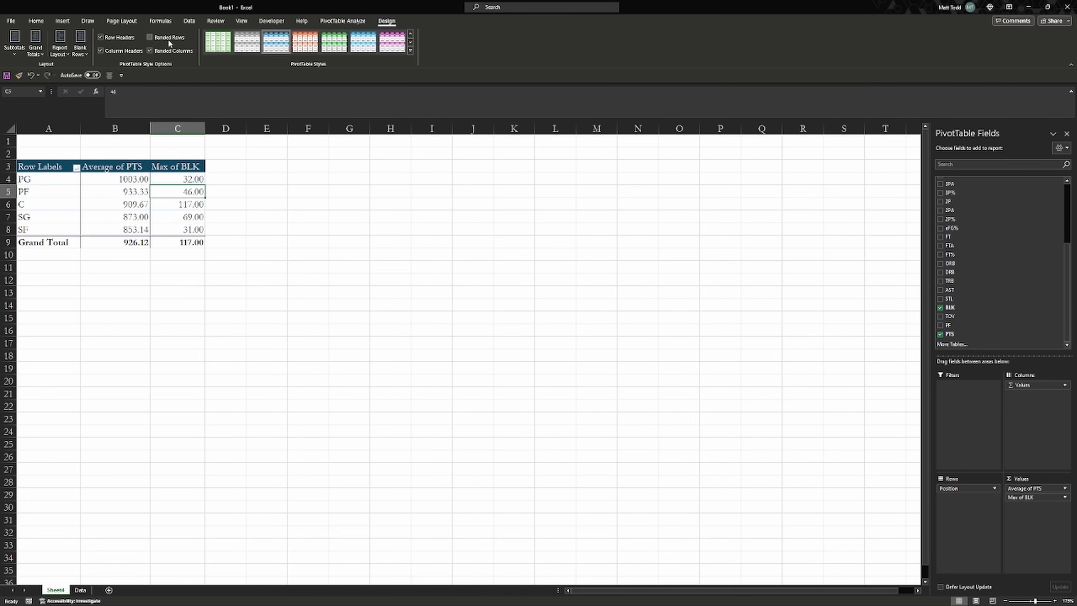
left_click(280, 181)
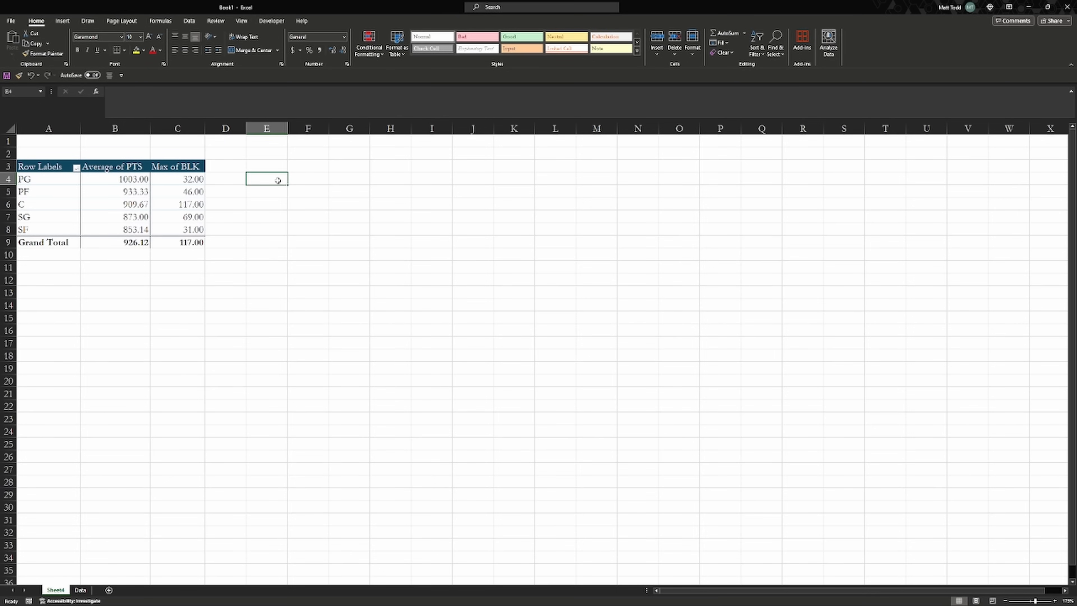
left_click(183, 176)
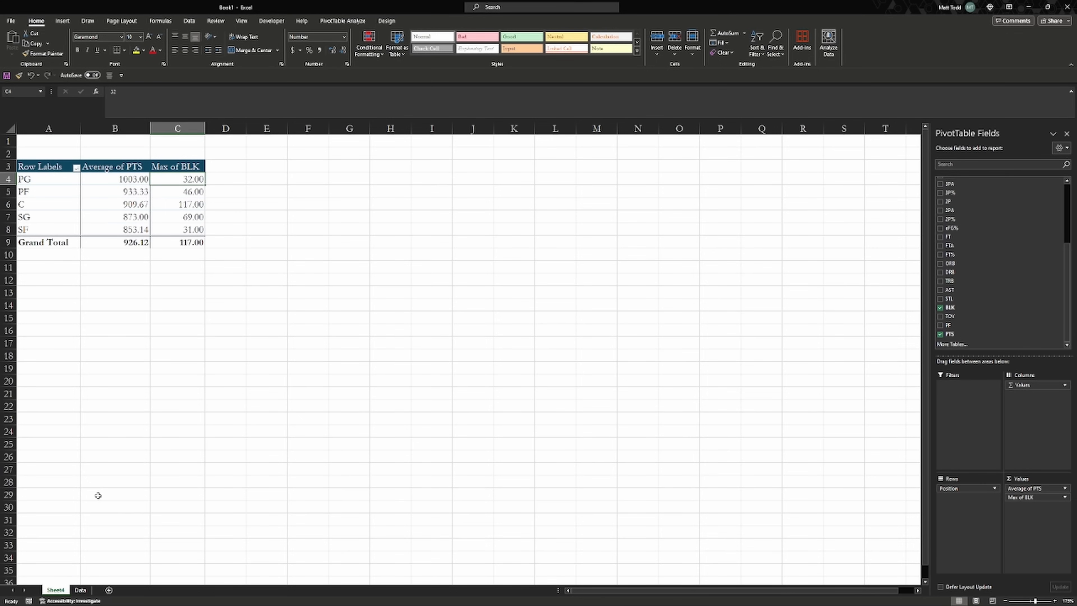
left_click(337, 309)
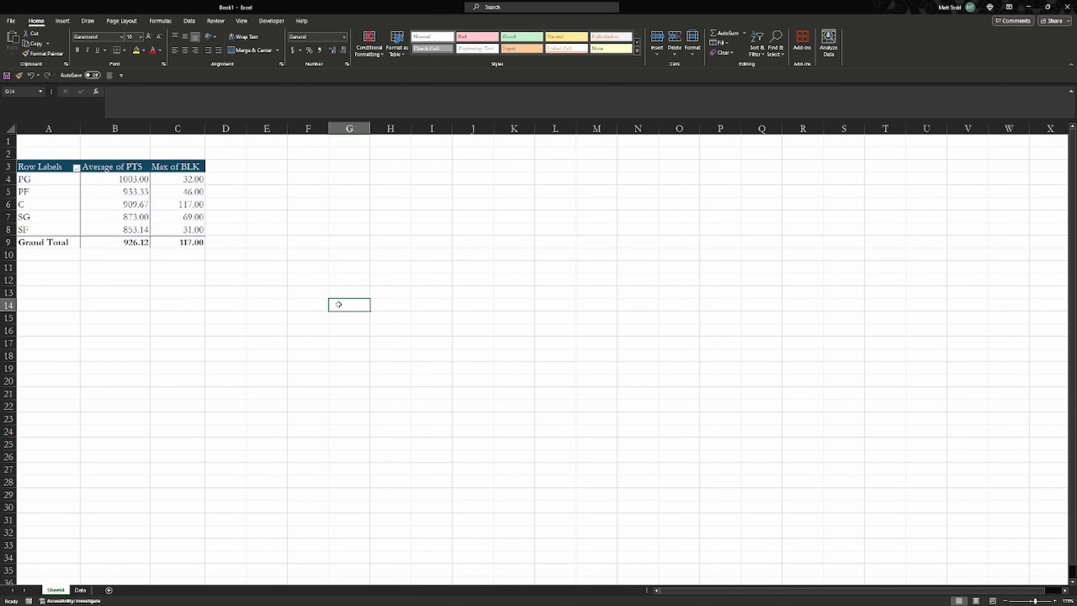